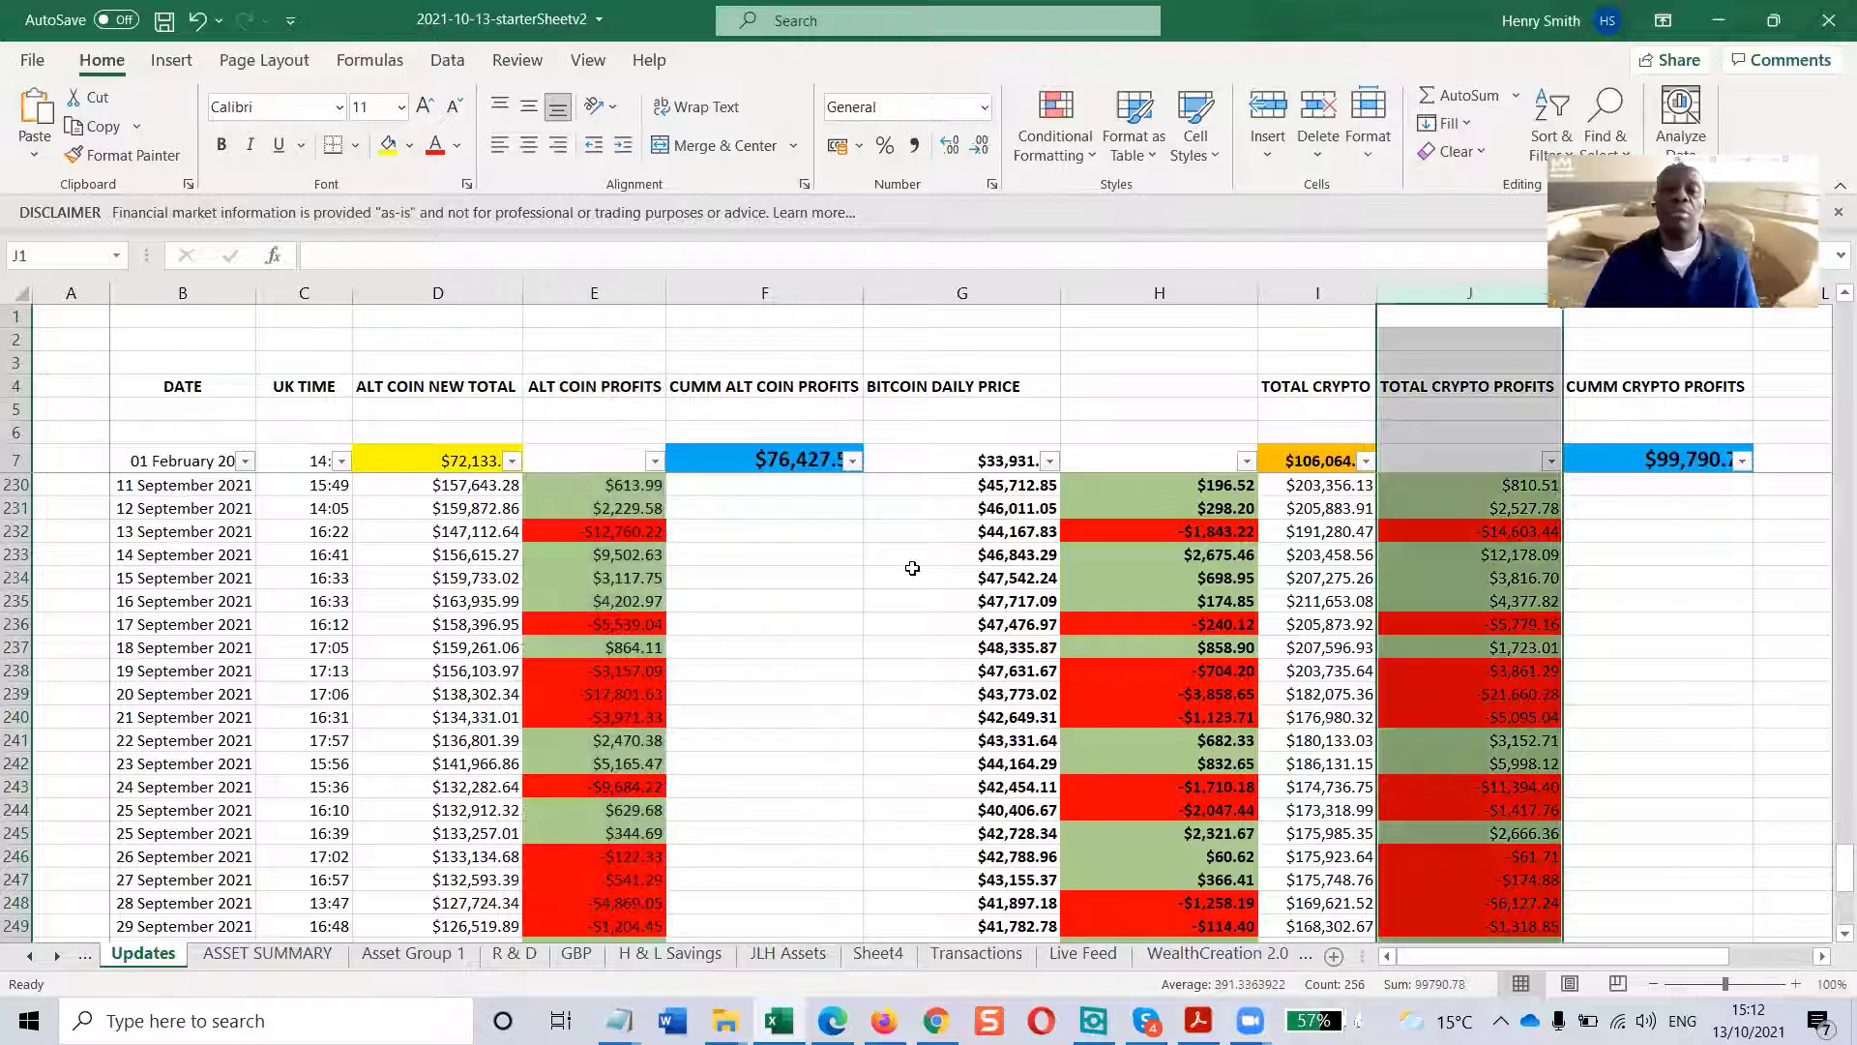
# Review the daily total crypto profits for August through October, examining the runs of gains in late August.
pyautogui.scroll(15, 916, 568)
pyautogui.scroll(3, 916, 568)
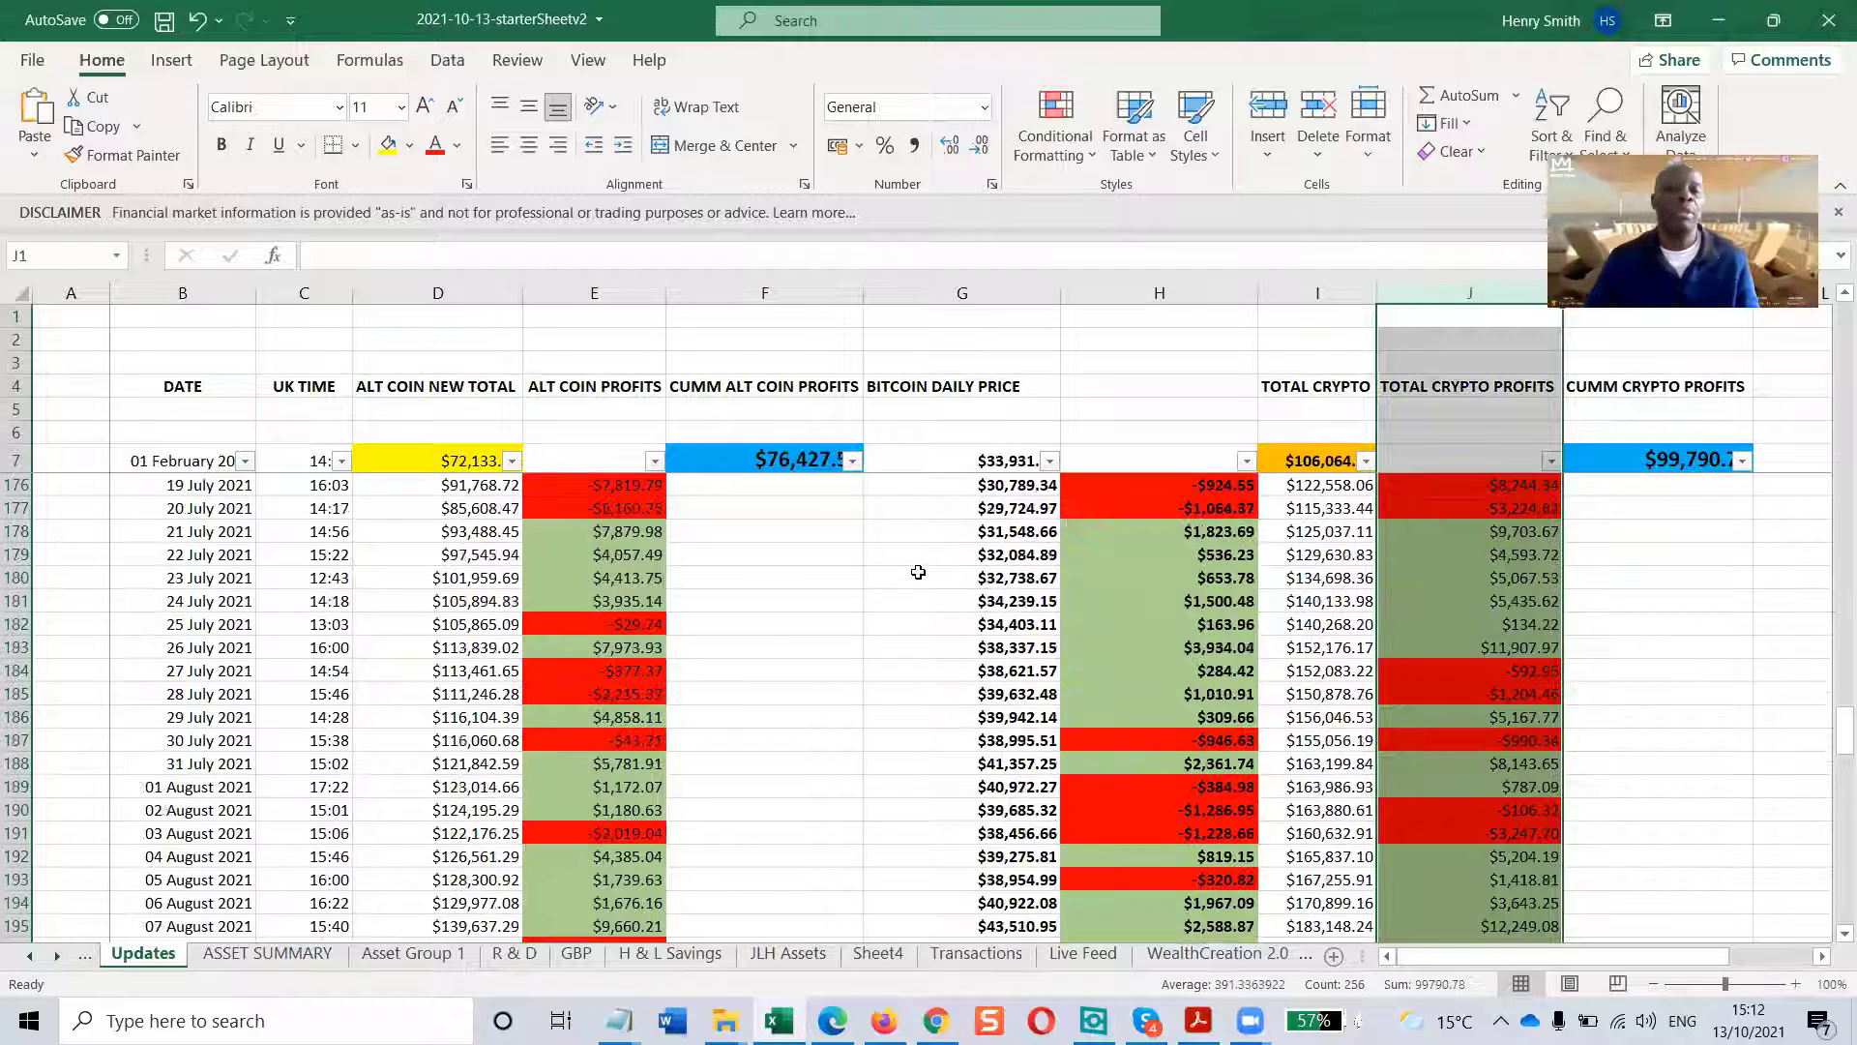
pyautogui.scroll(-10, 1496, 532)
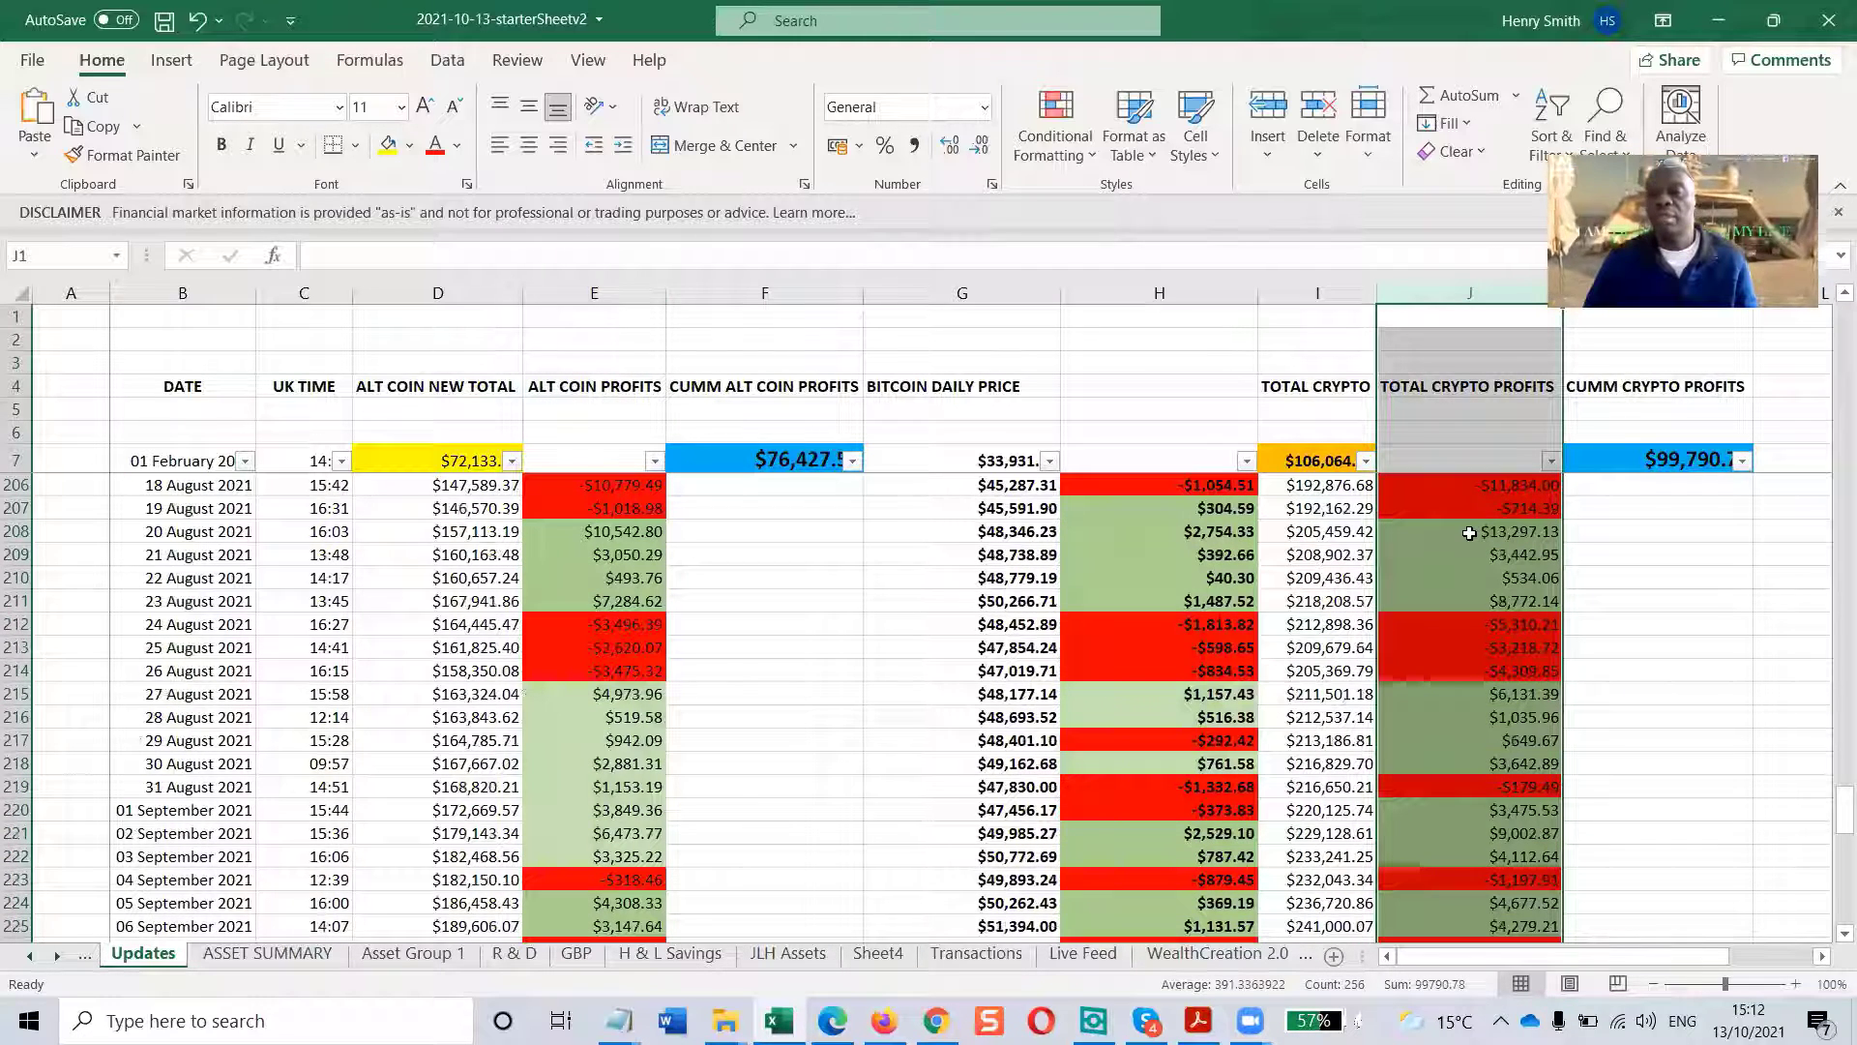
pyautogui.click(1469, 533)
pyautogui.moveTo(1480, 539); pyautogui.dragTo(1477, 595)
pyautogui.scroll(-1, 1507, 566)
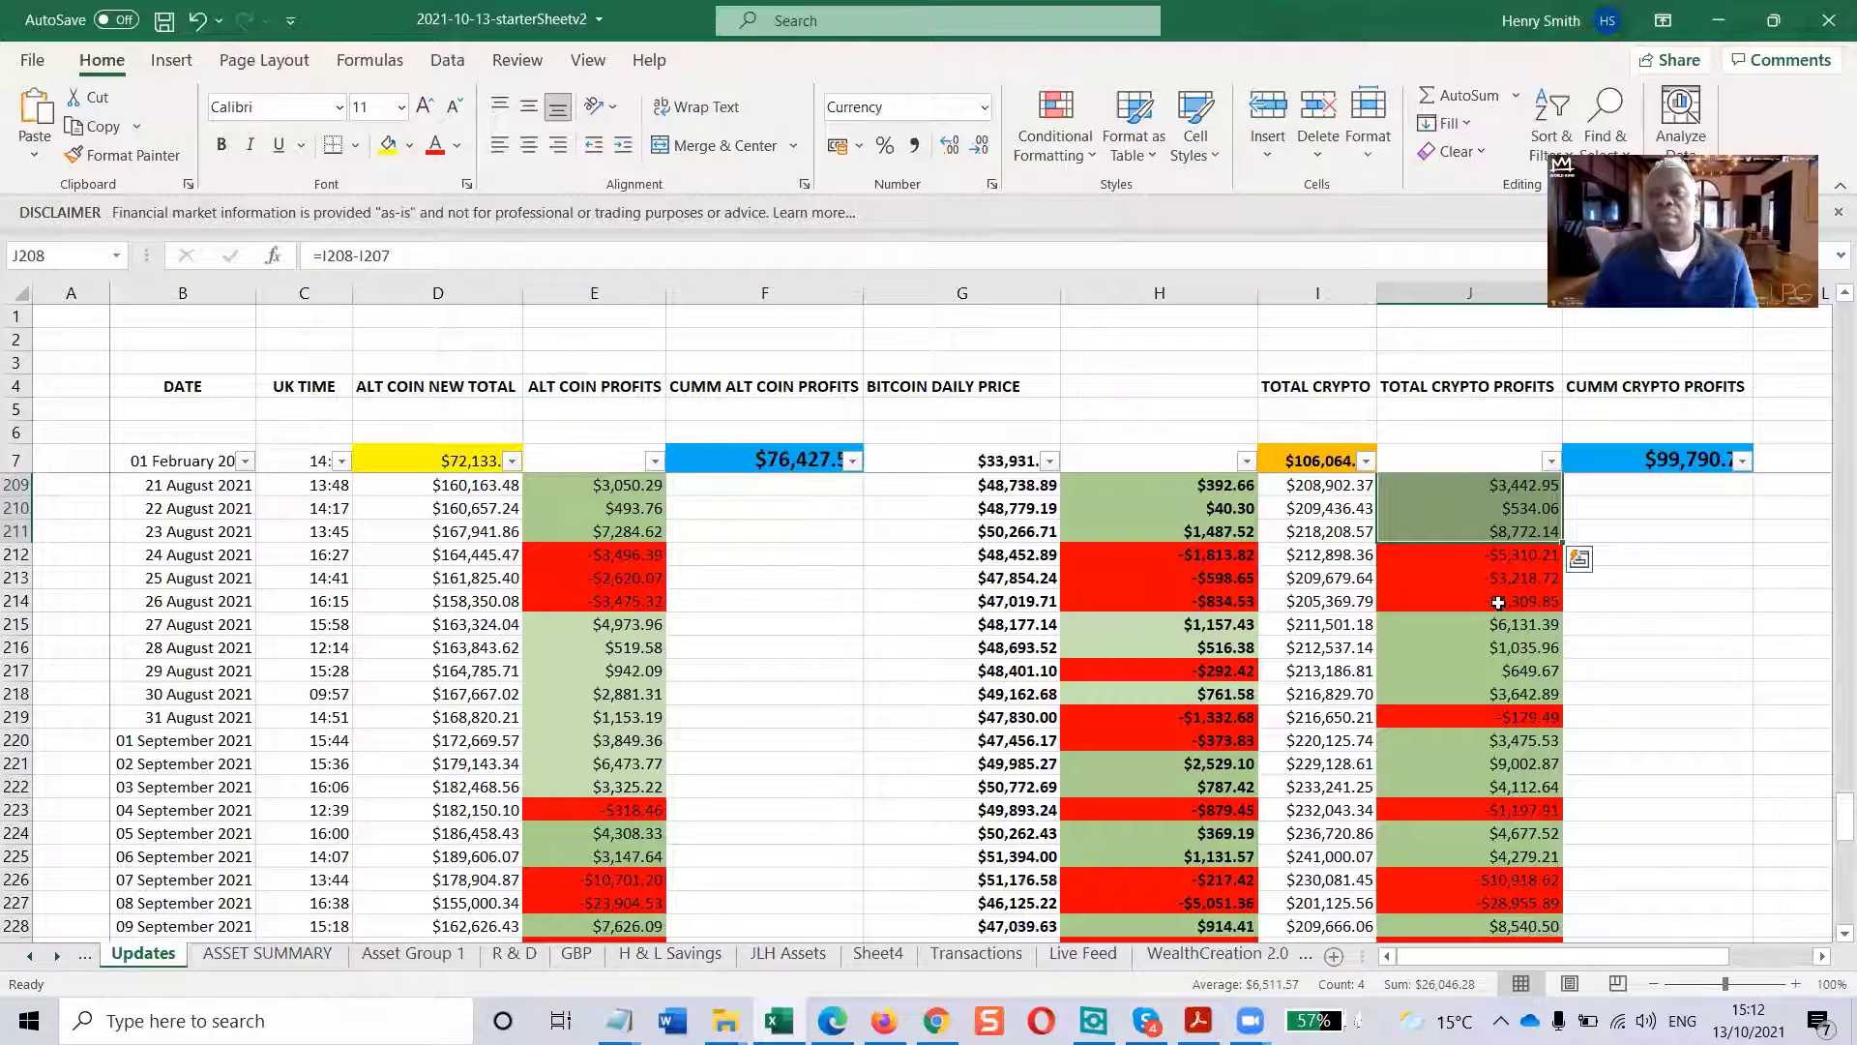
pyautogui.moveTo(1482, 624); pyautogui.dragTo(1547, 694)
pyautogui.scroll(-15, 1547, 655)
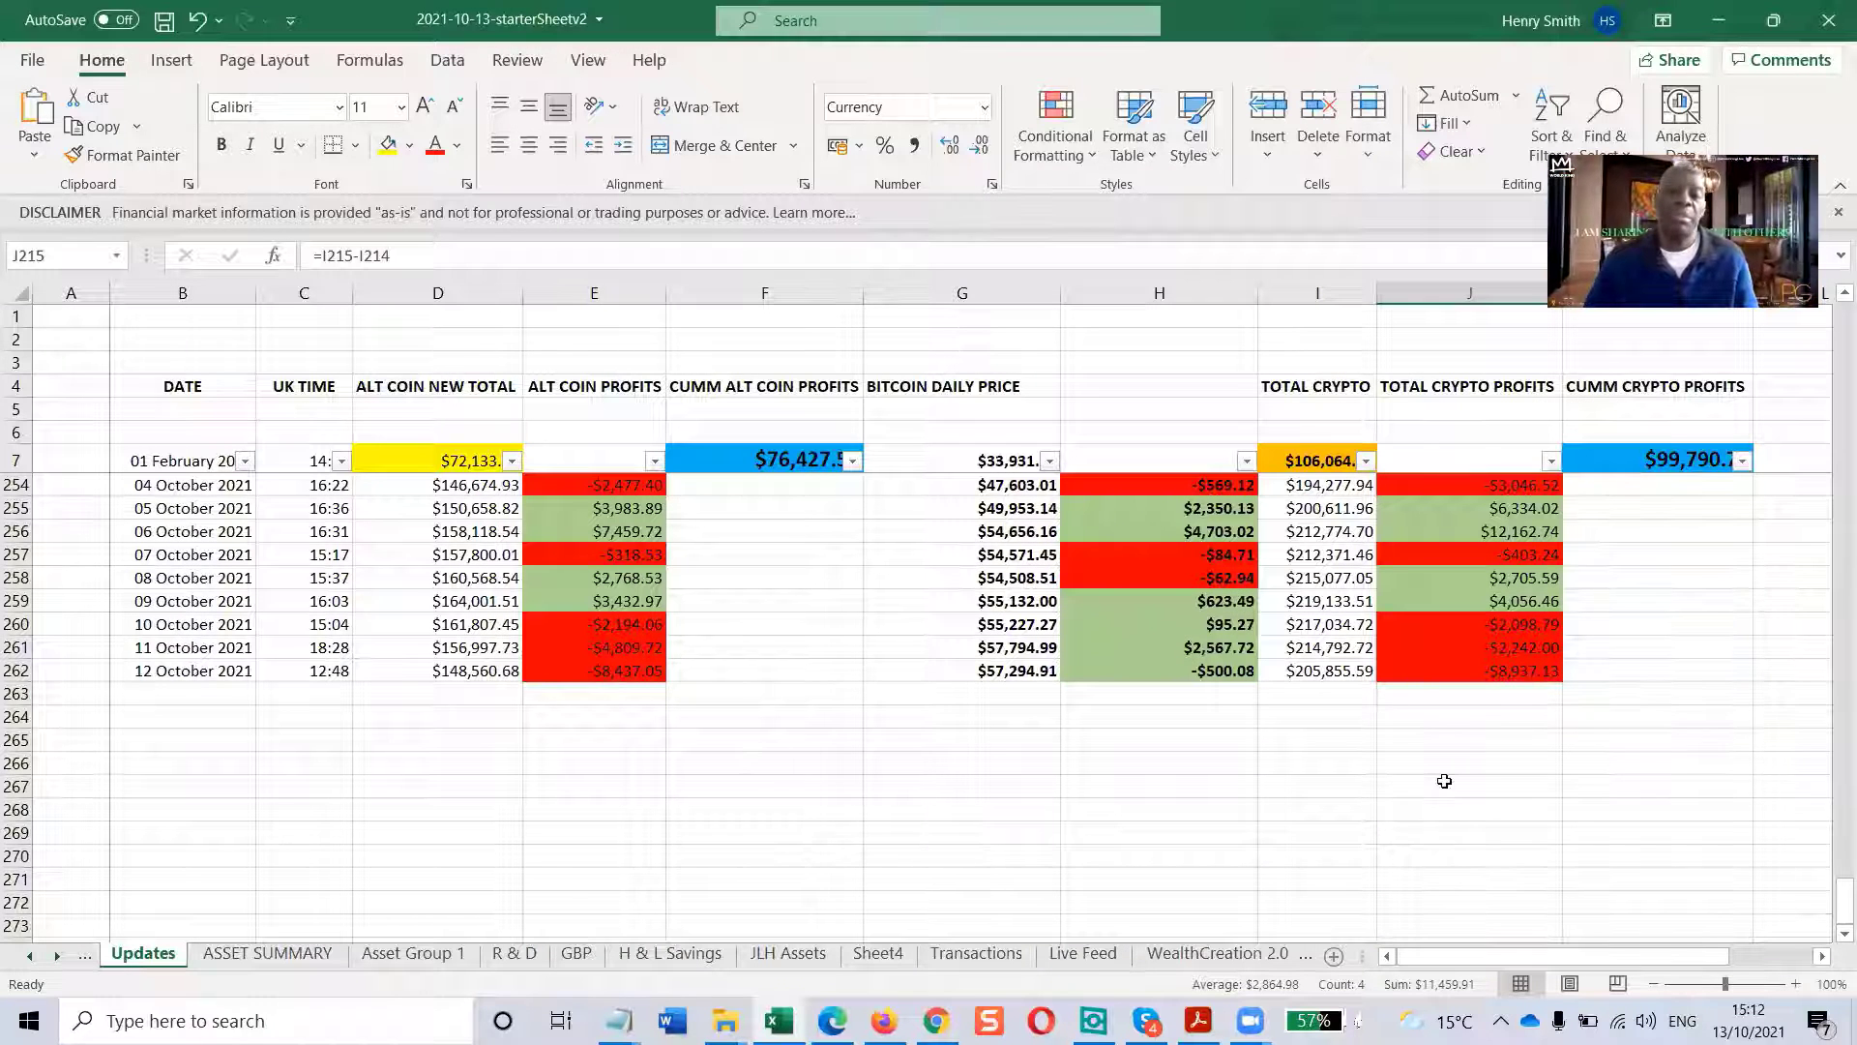
# Enter the current date, 13 October 2021, in the first empty row beneath 12 October.
pyautogui.click(19, 694)
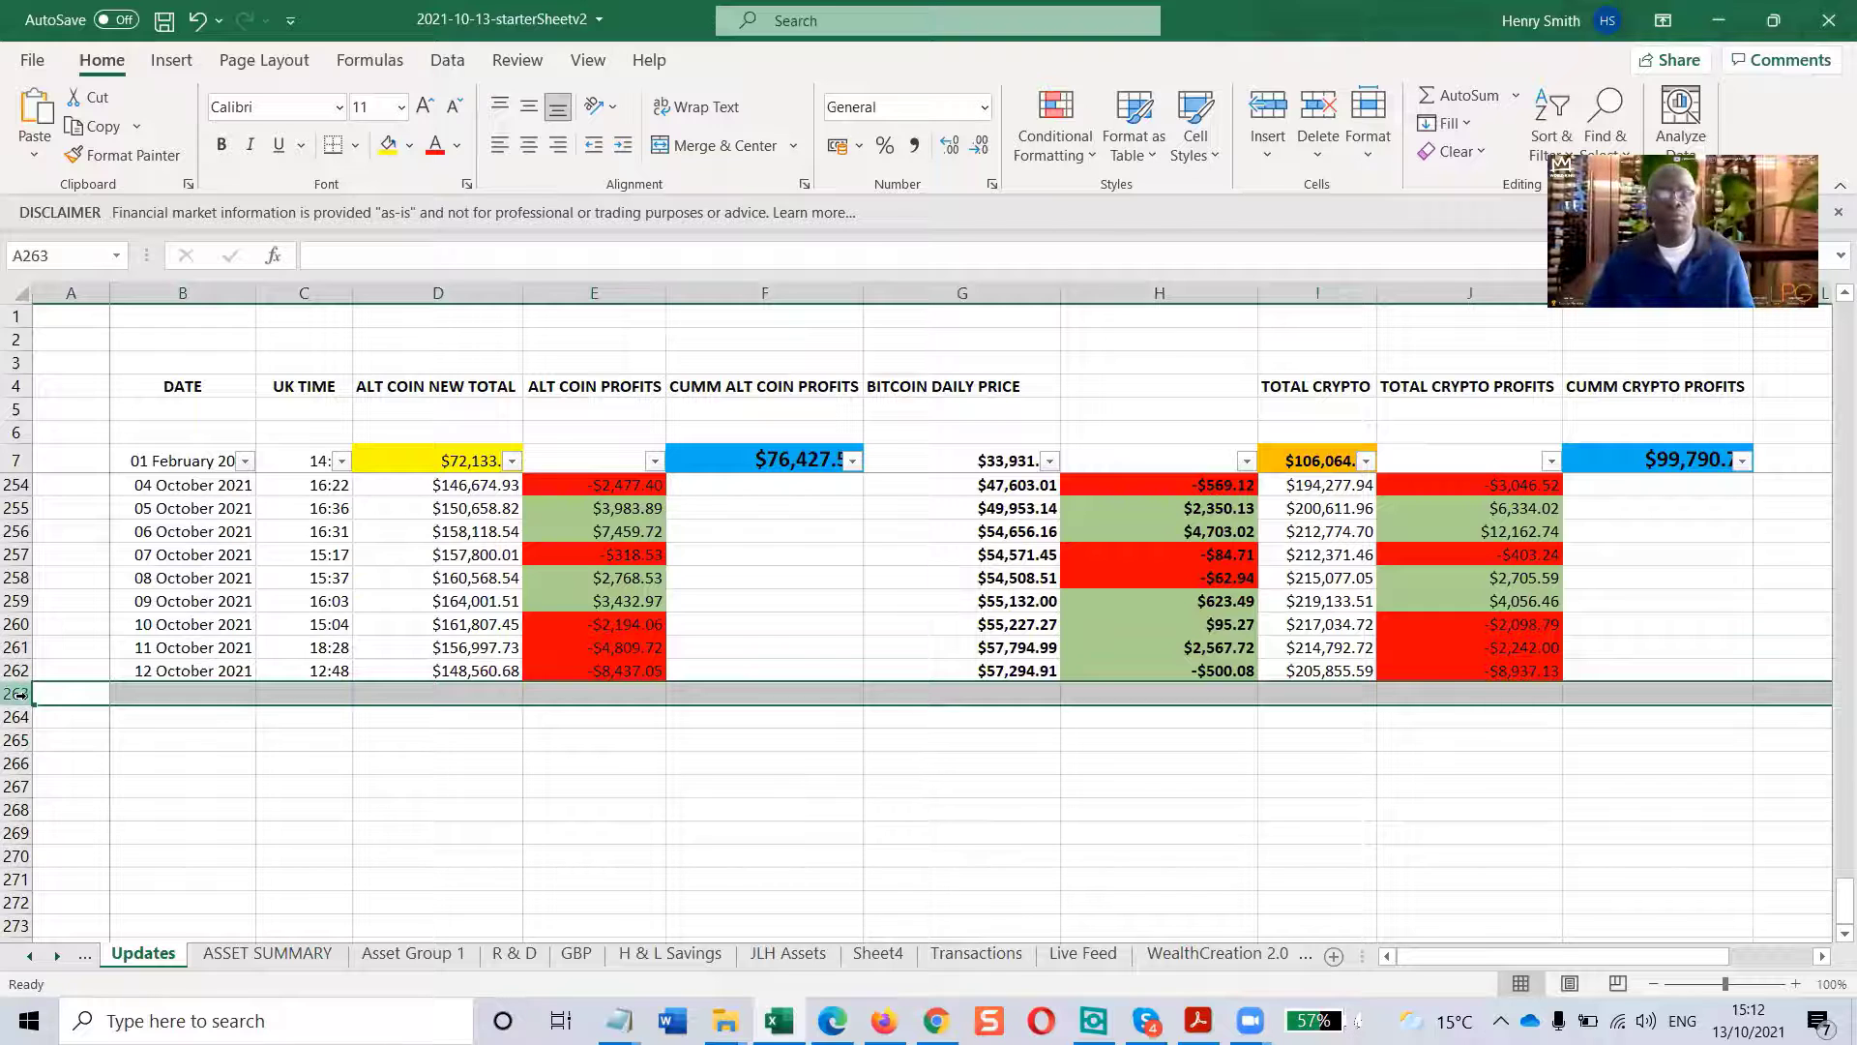
pyautogui.click(167, 687)
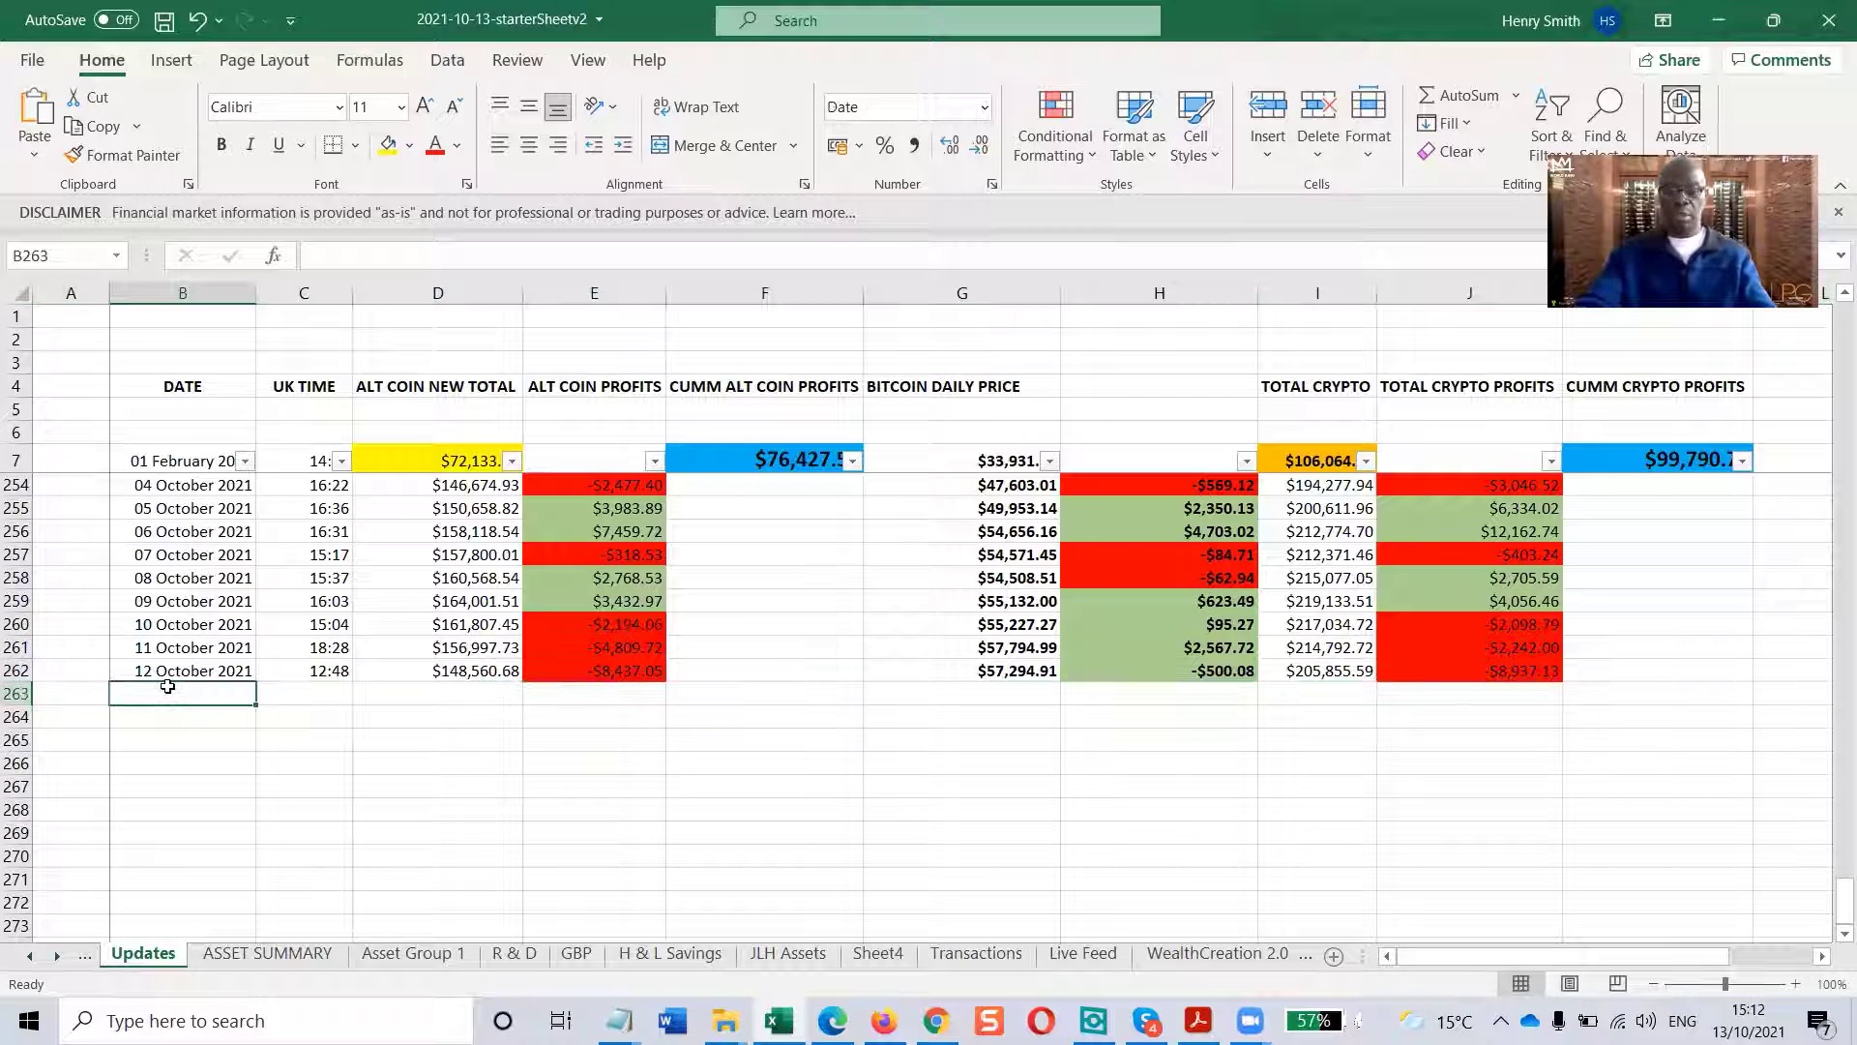
pyautogui.hotkey('ctrl', ';')
pyautogui.press('Return')
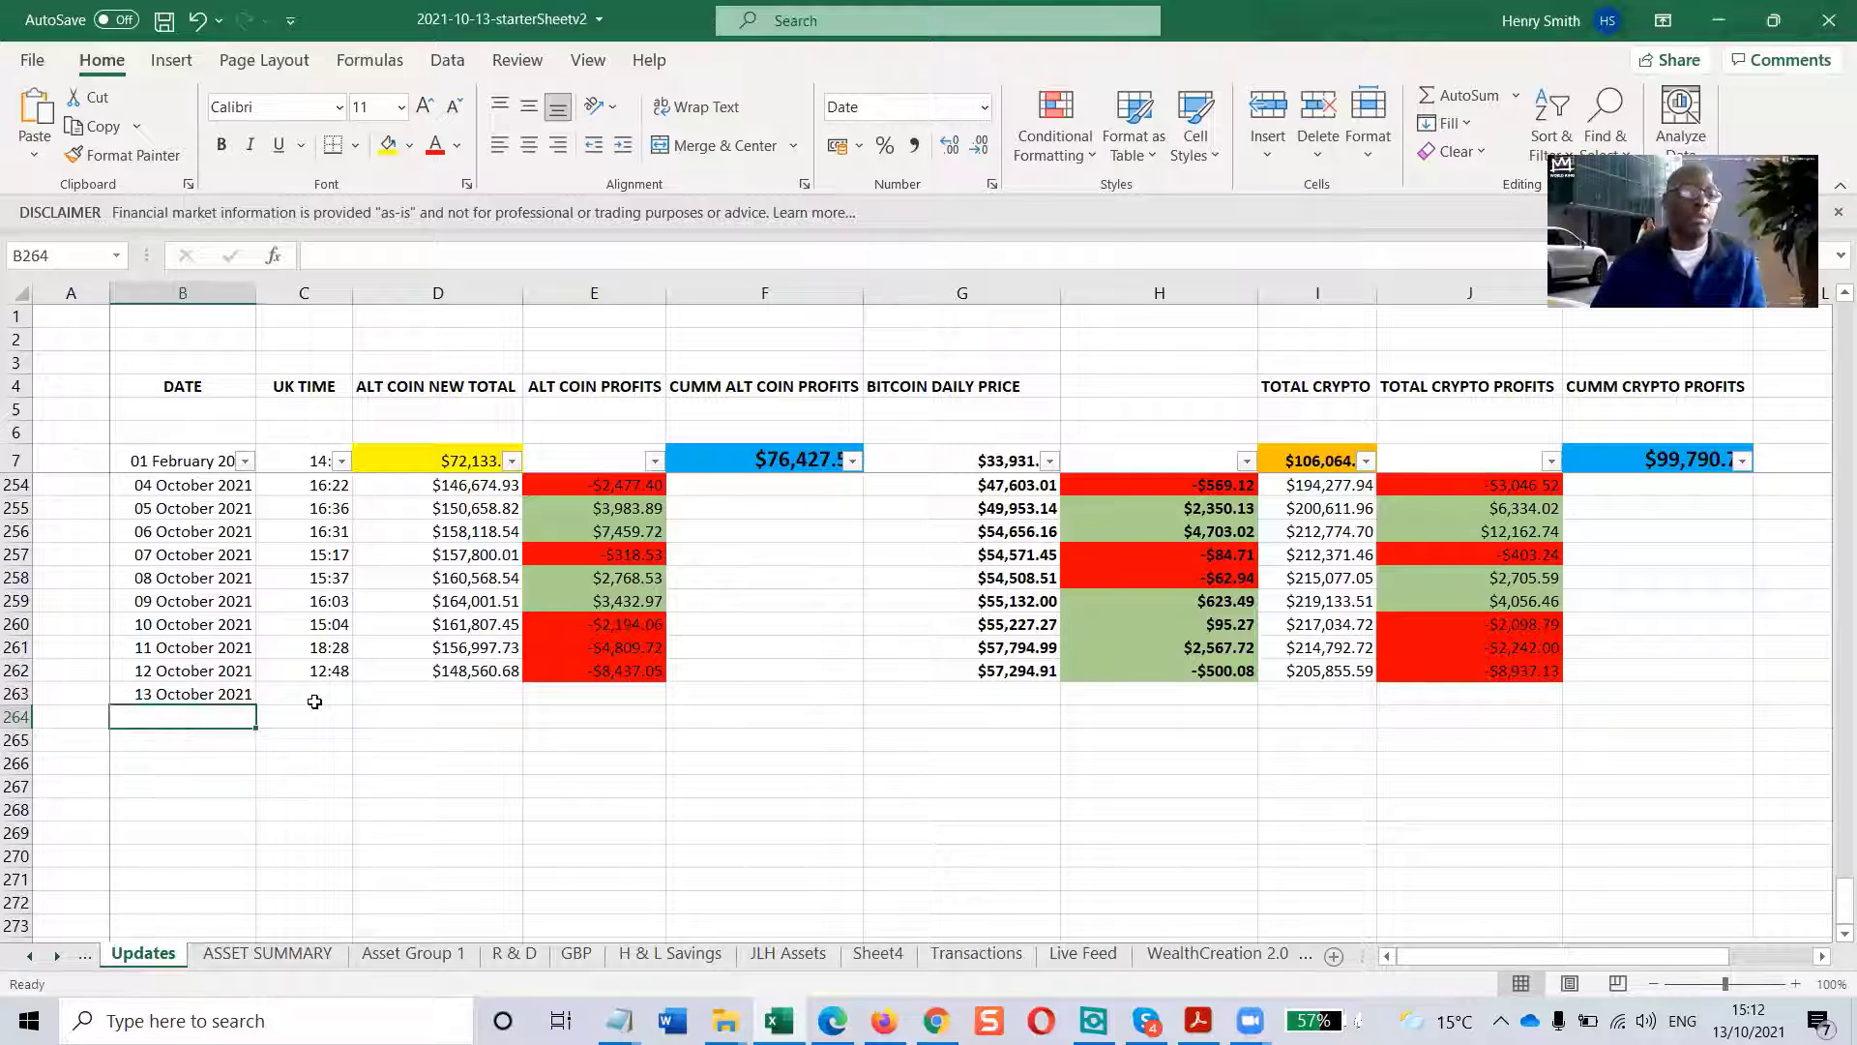
# Examine the ASSET SUMMARY sheet's total portfolio, Bitcoin and alt coin values in dollars and GBP, and their percentage split.
pyautogui.click(271, 952)
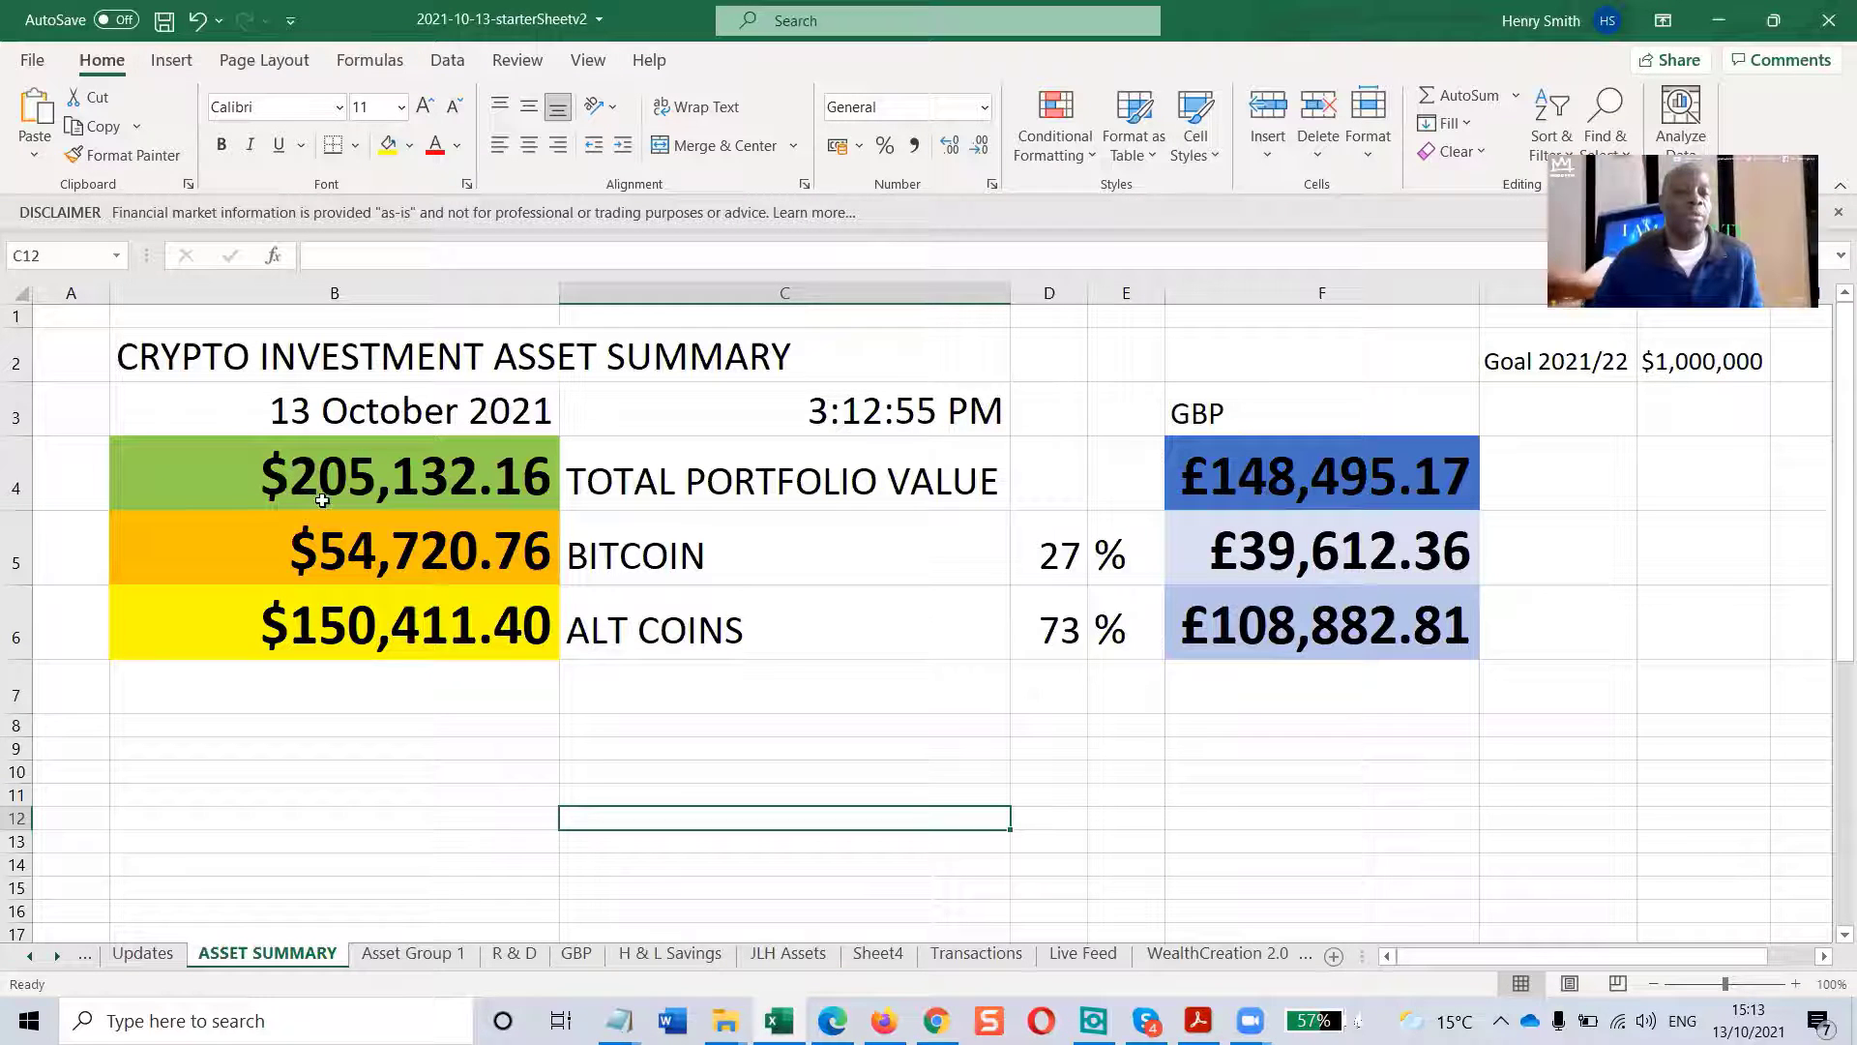
pyautogui.click(15, 562)
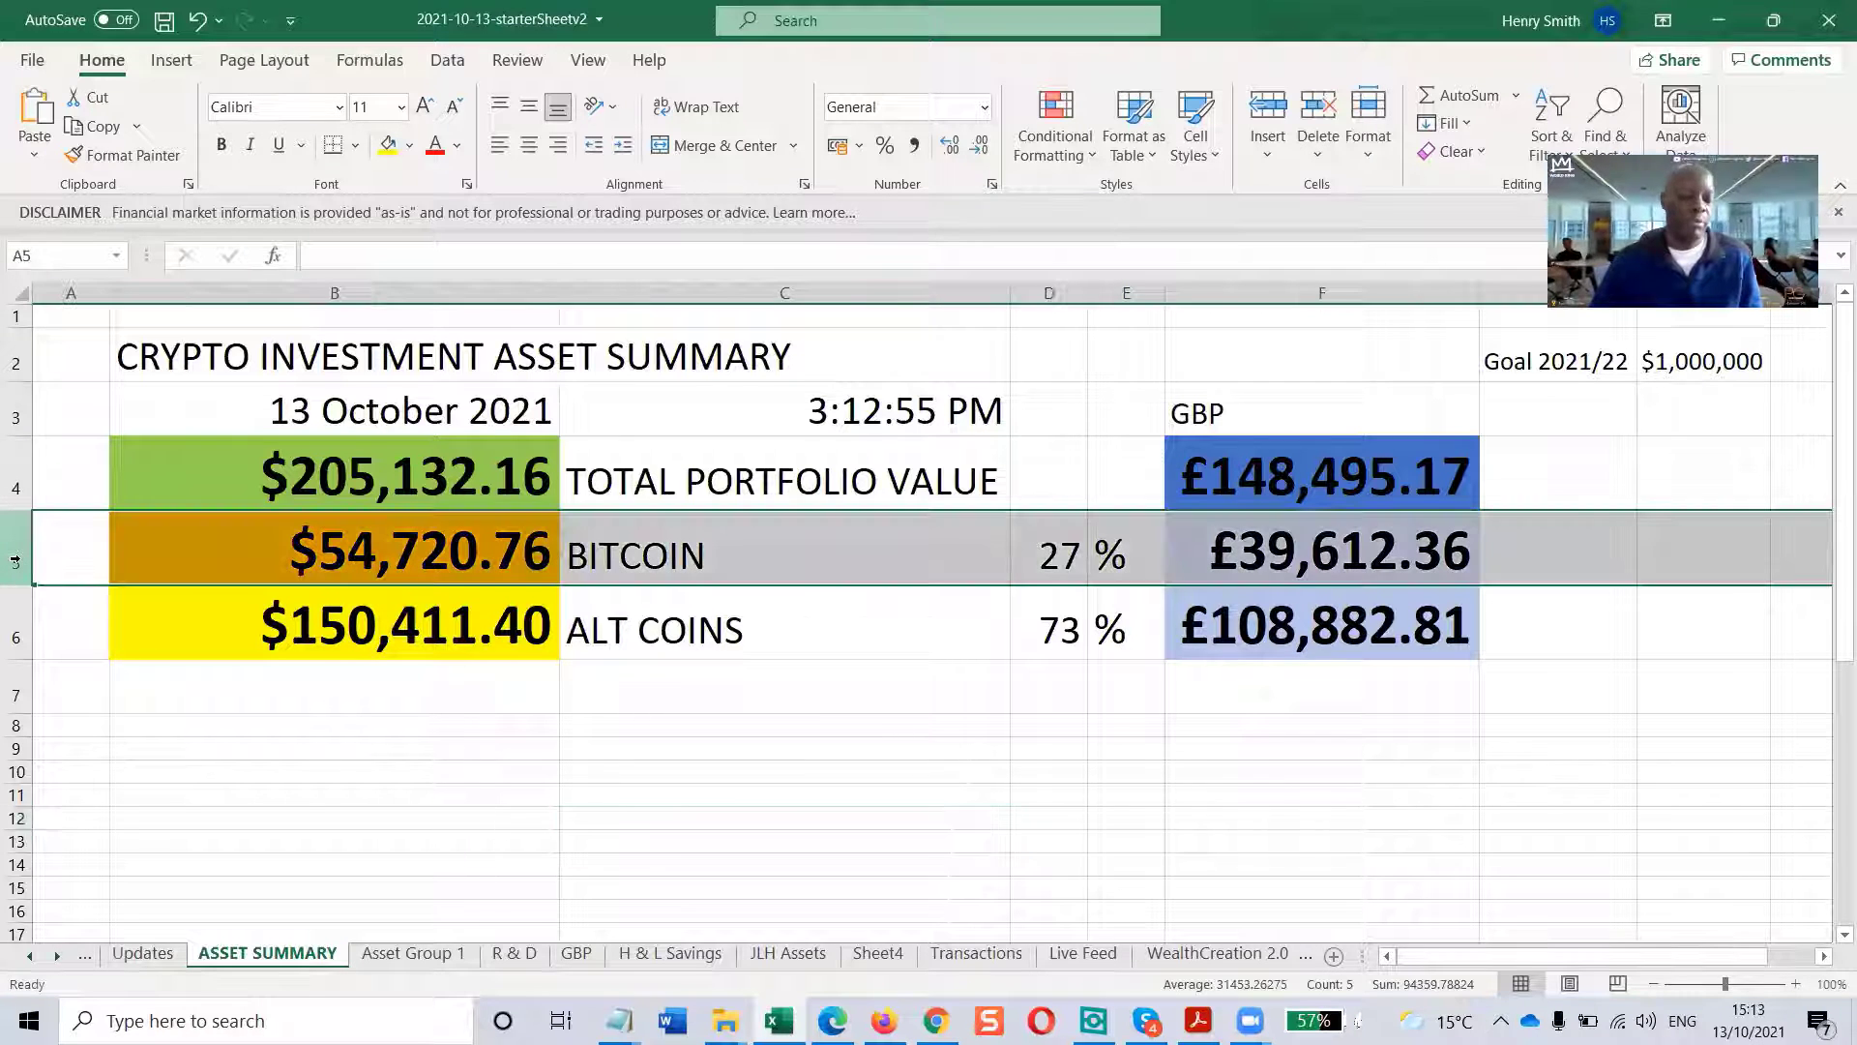
pyautogui.click(16, 637)
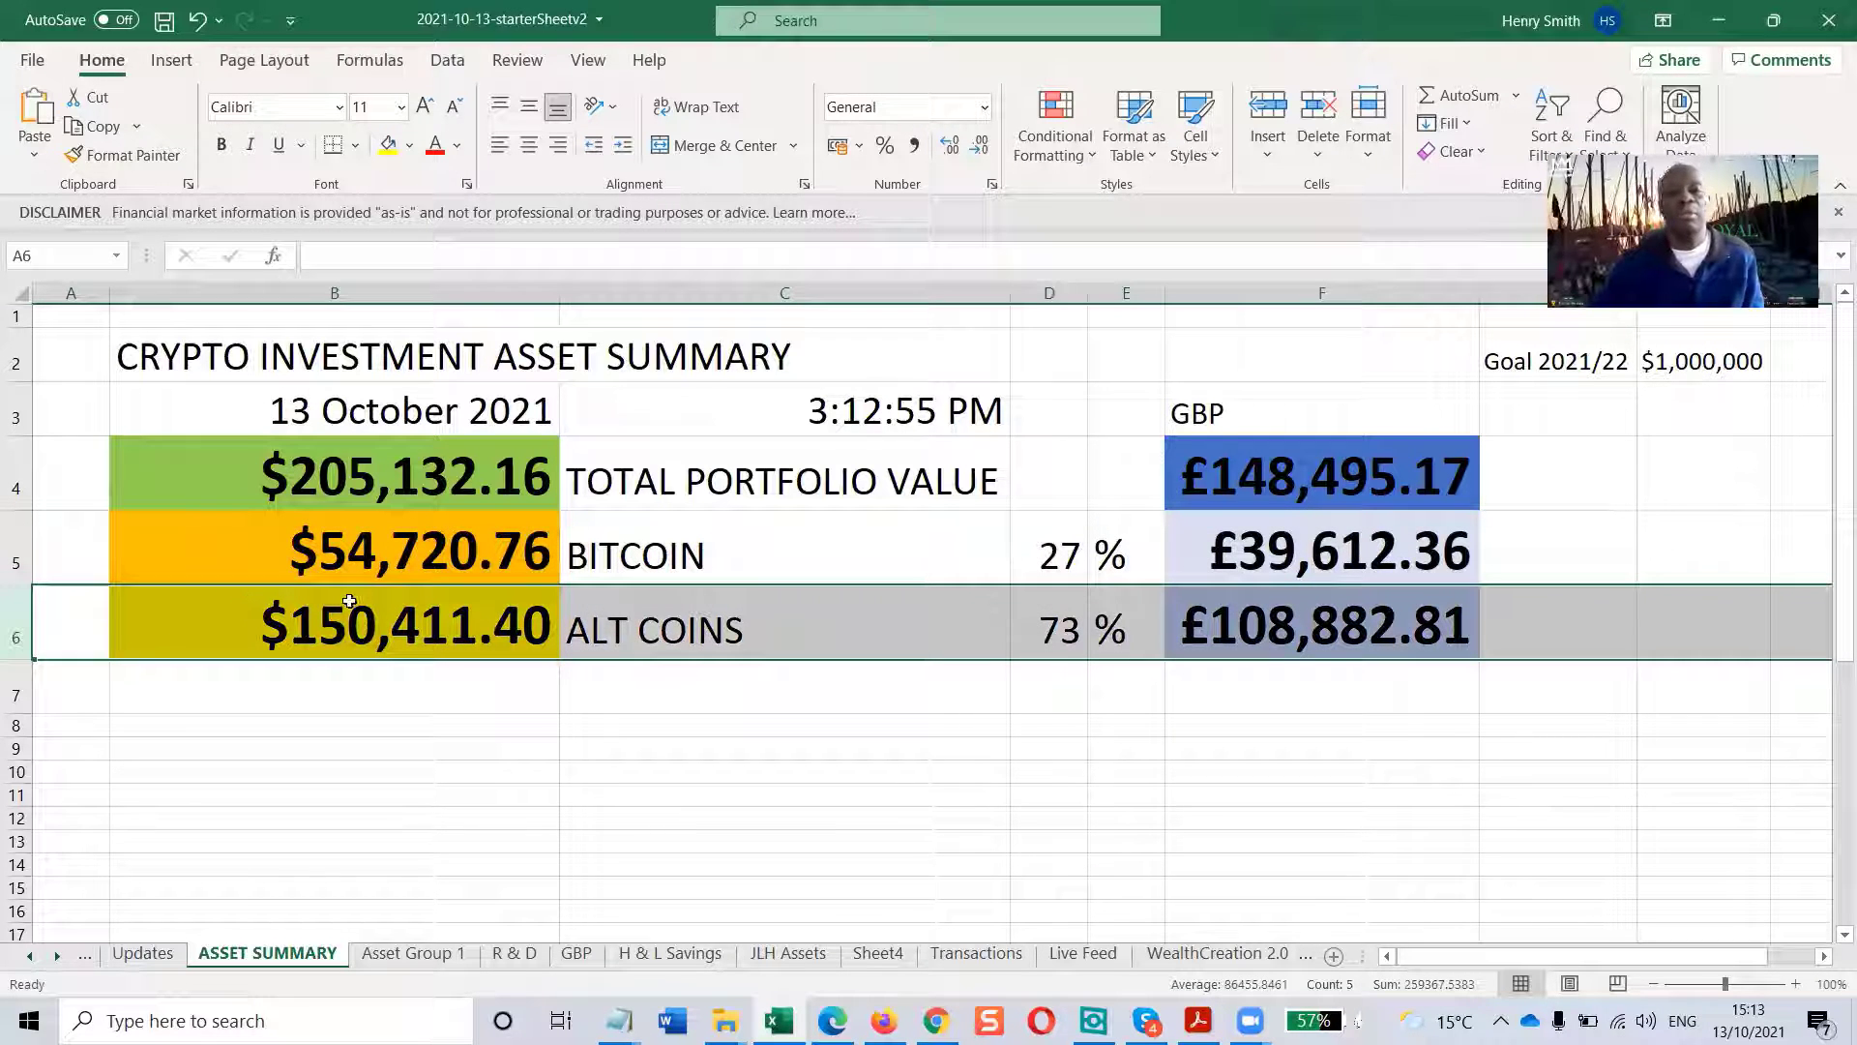
pyautogui.click(622, 732)
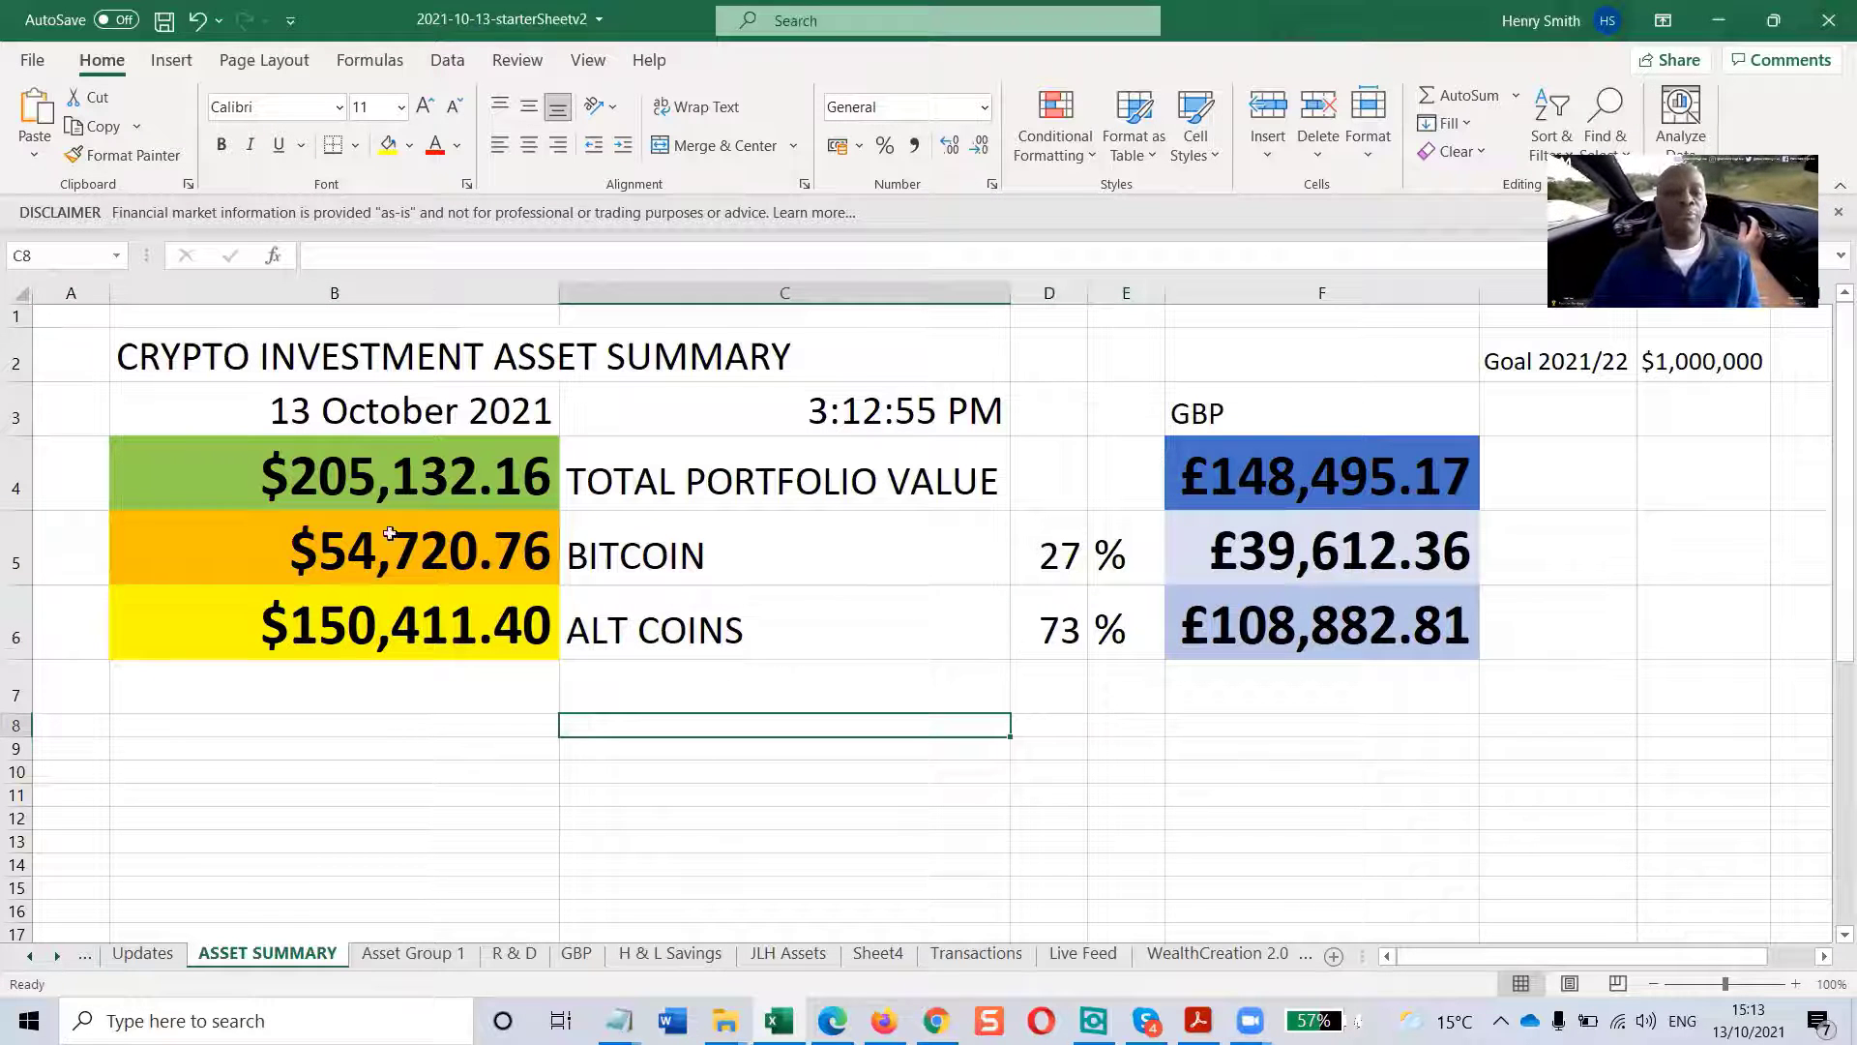
pyautogui.click(16, 482)
pyautogui.click(552, 679)
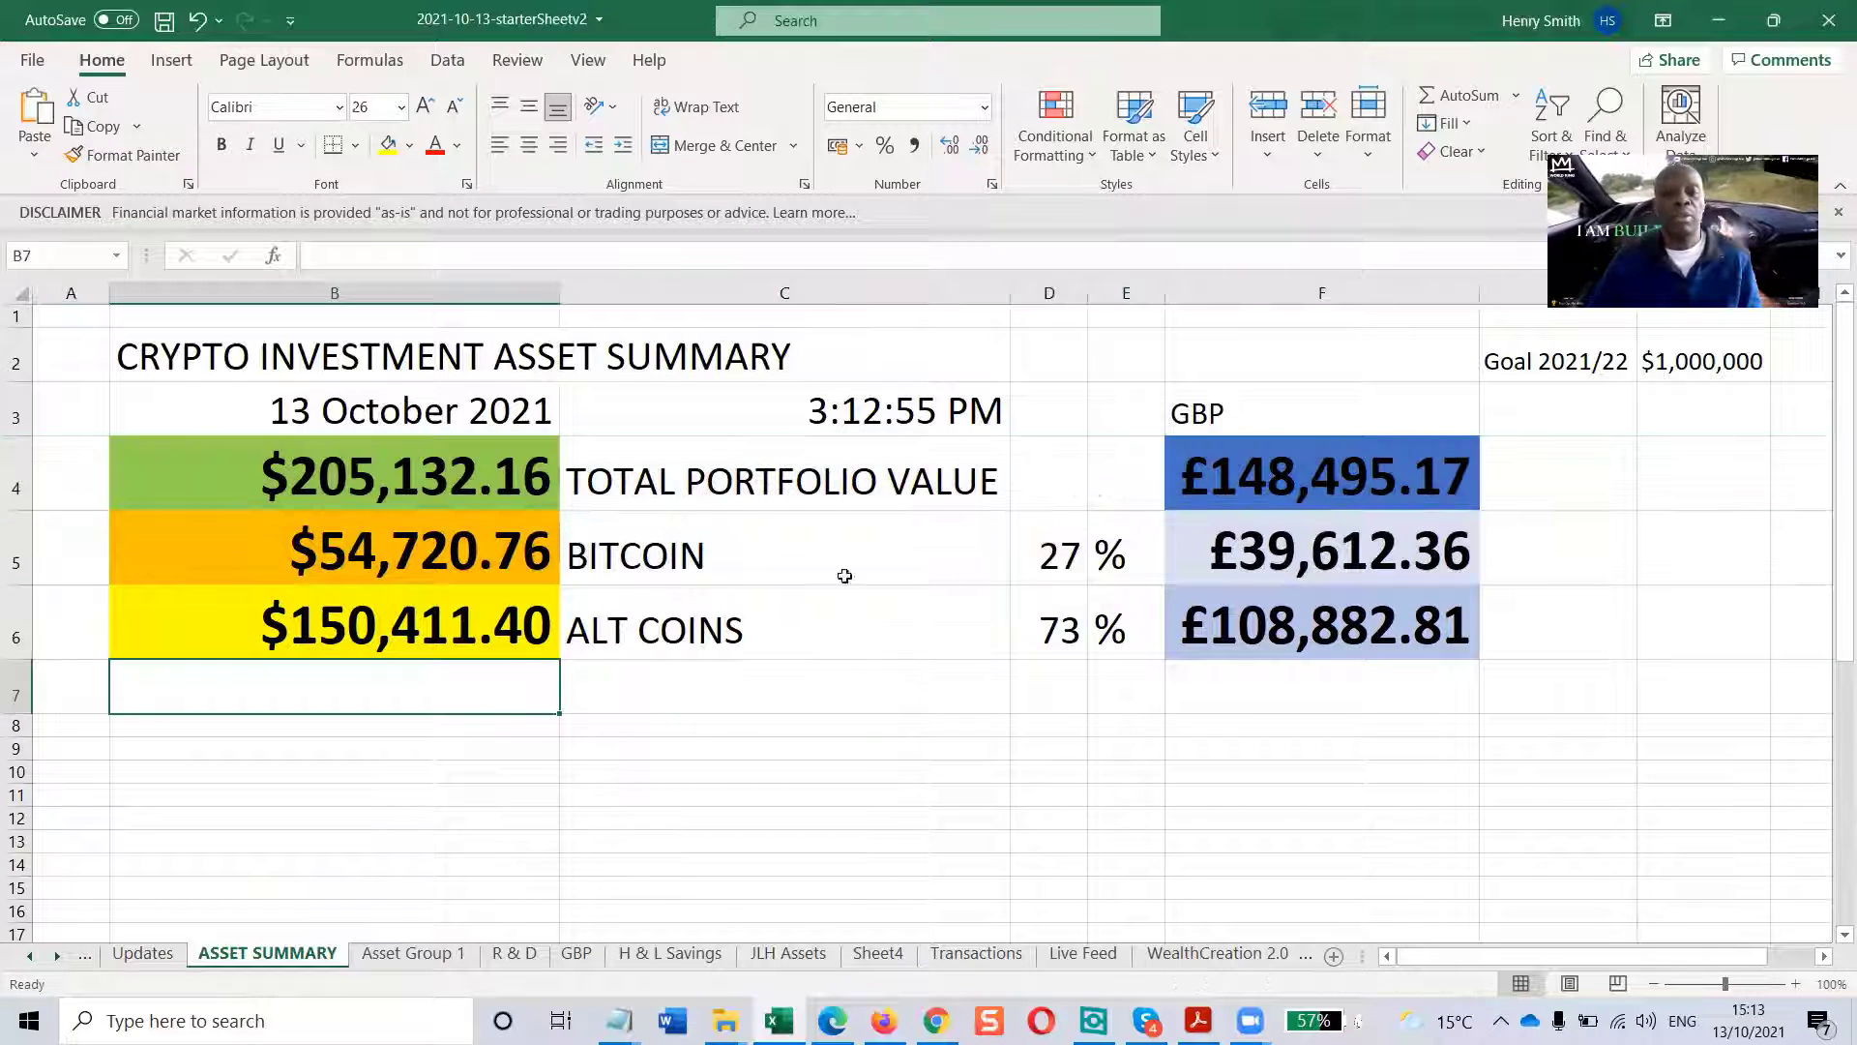
pyautogui.moveTo(467, 465); pyautogui.dragTo(503, 640)
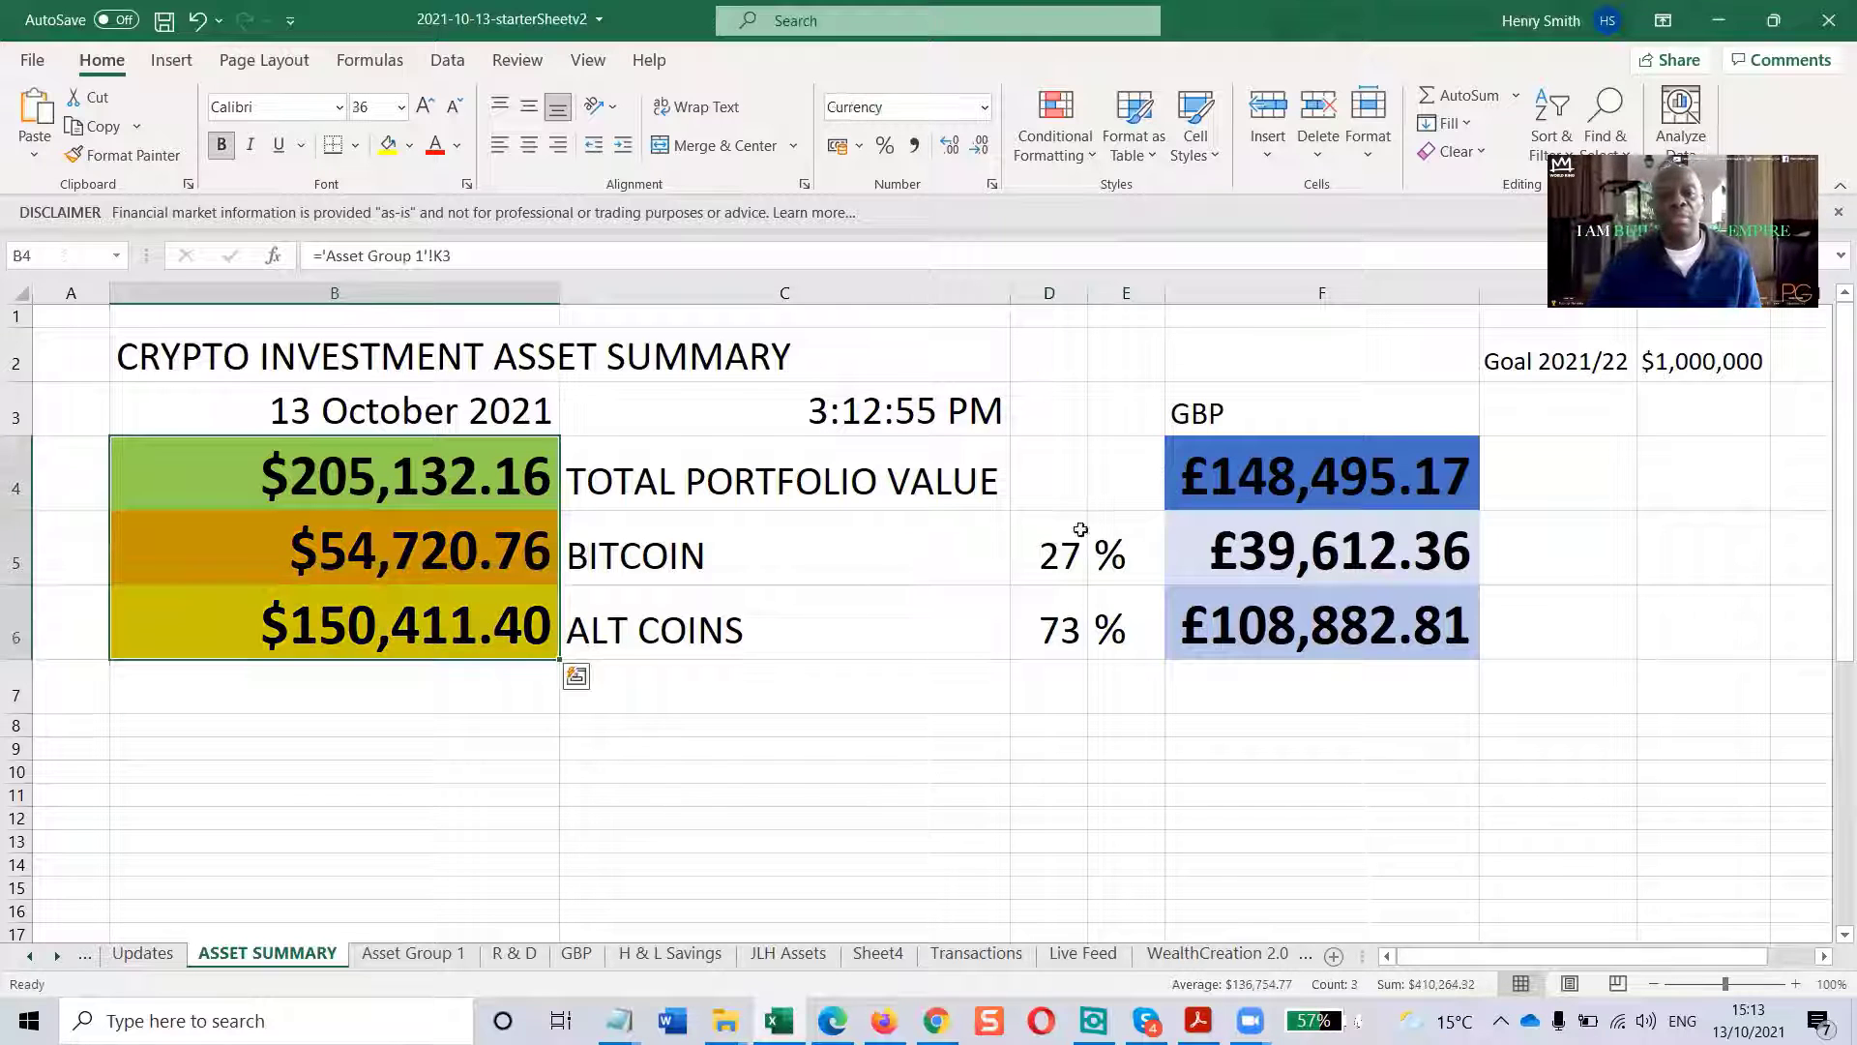
pyautogui.moveTo(1256, 477); pyautogui.dragTo(1242, 609)
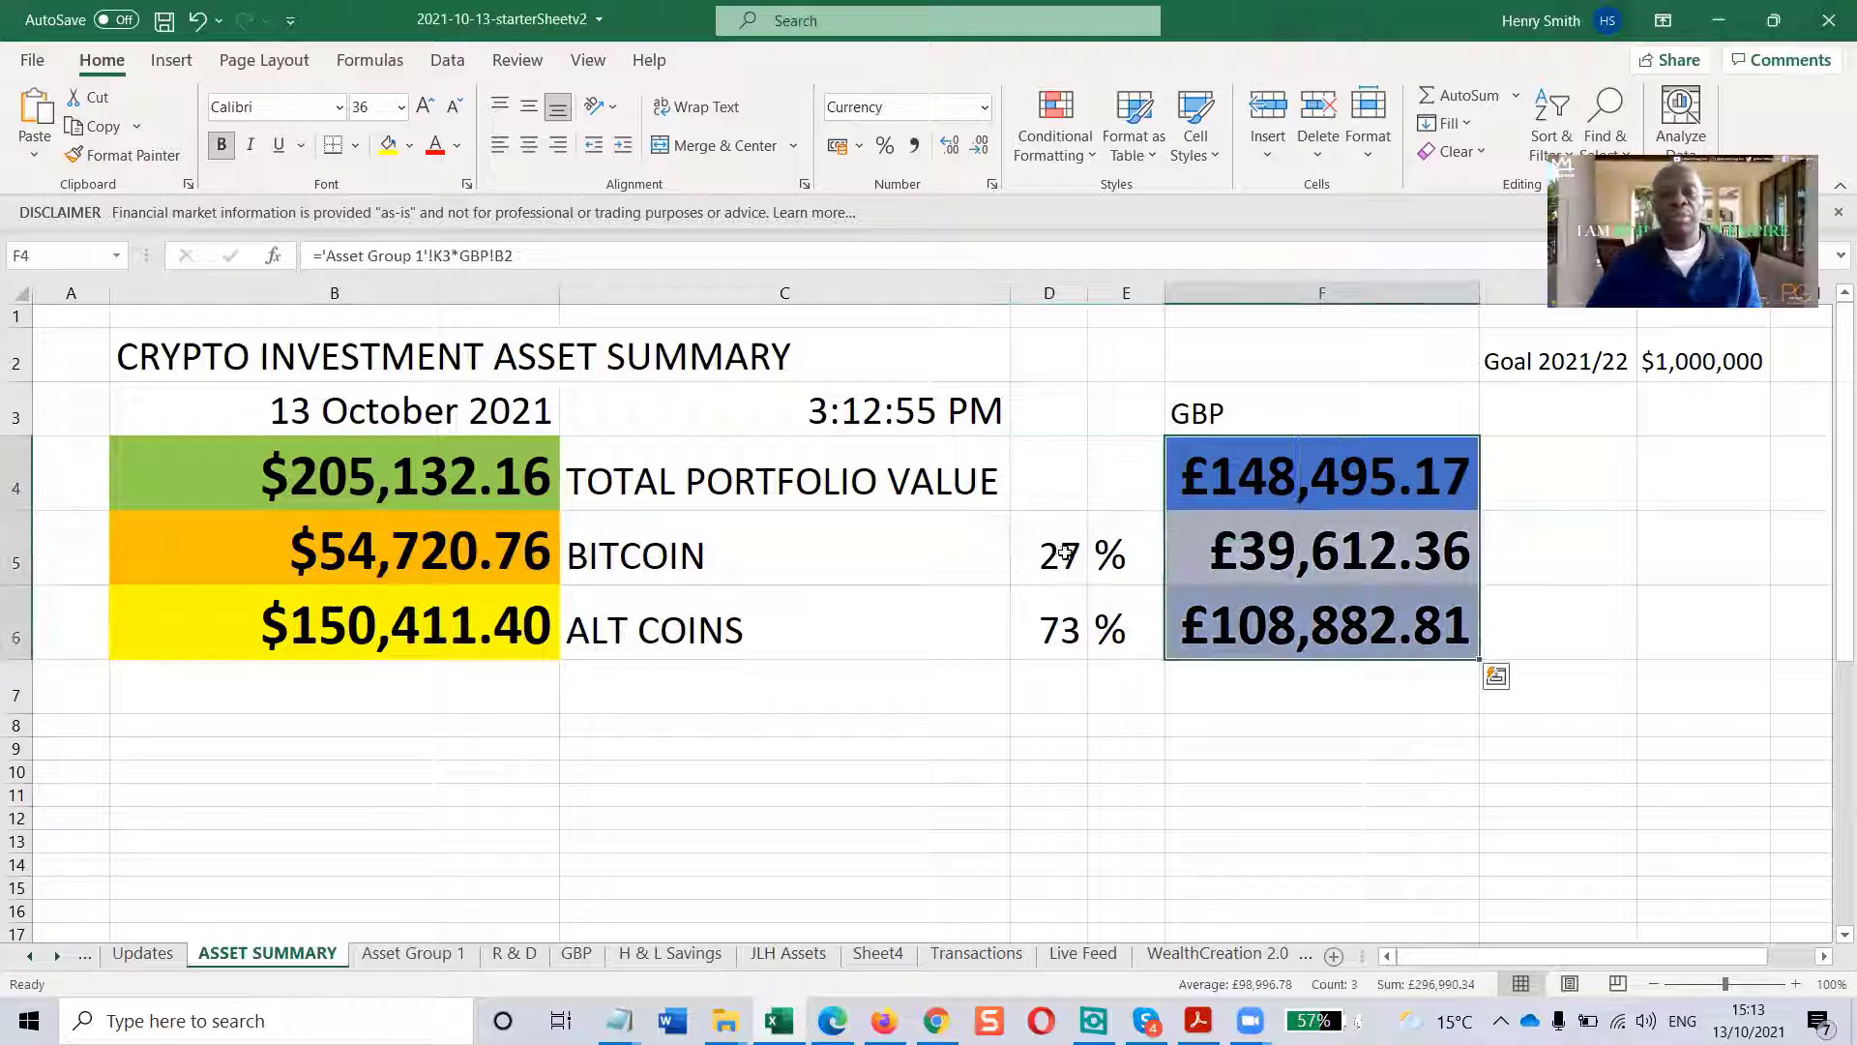
pyautogui.moveTo(1053, 543); pyautogui.dragTo(1071, 624)
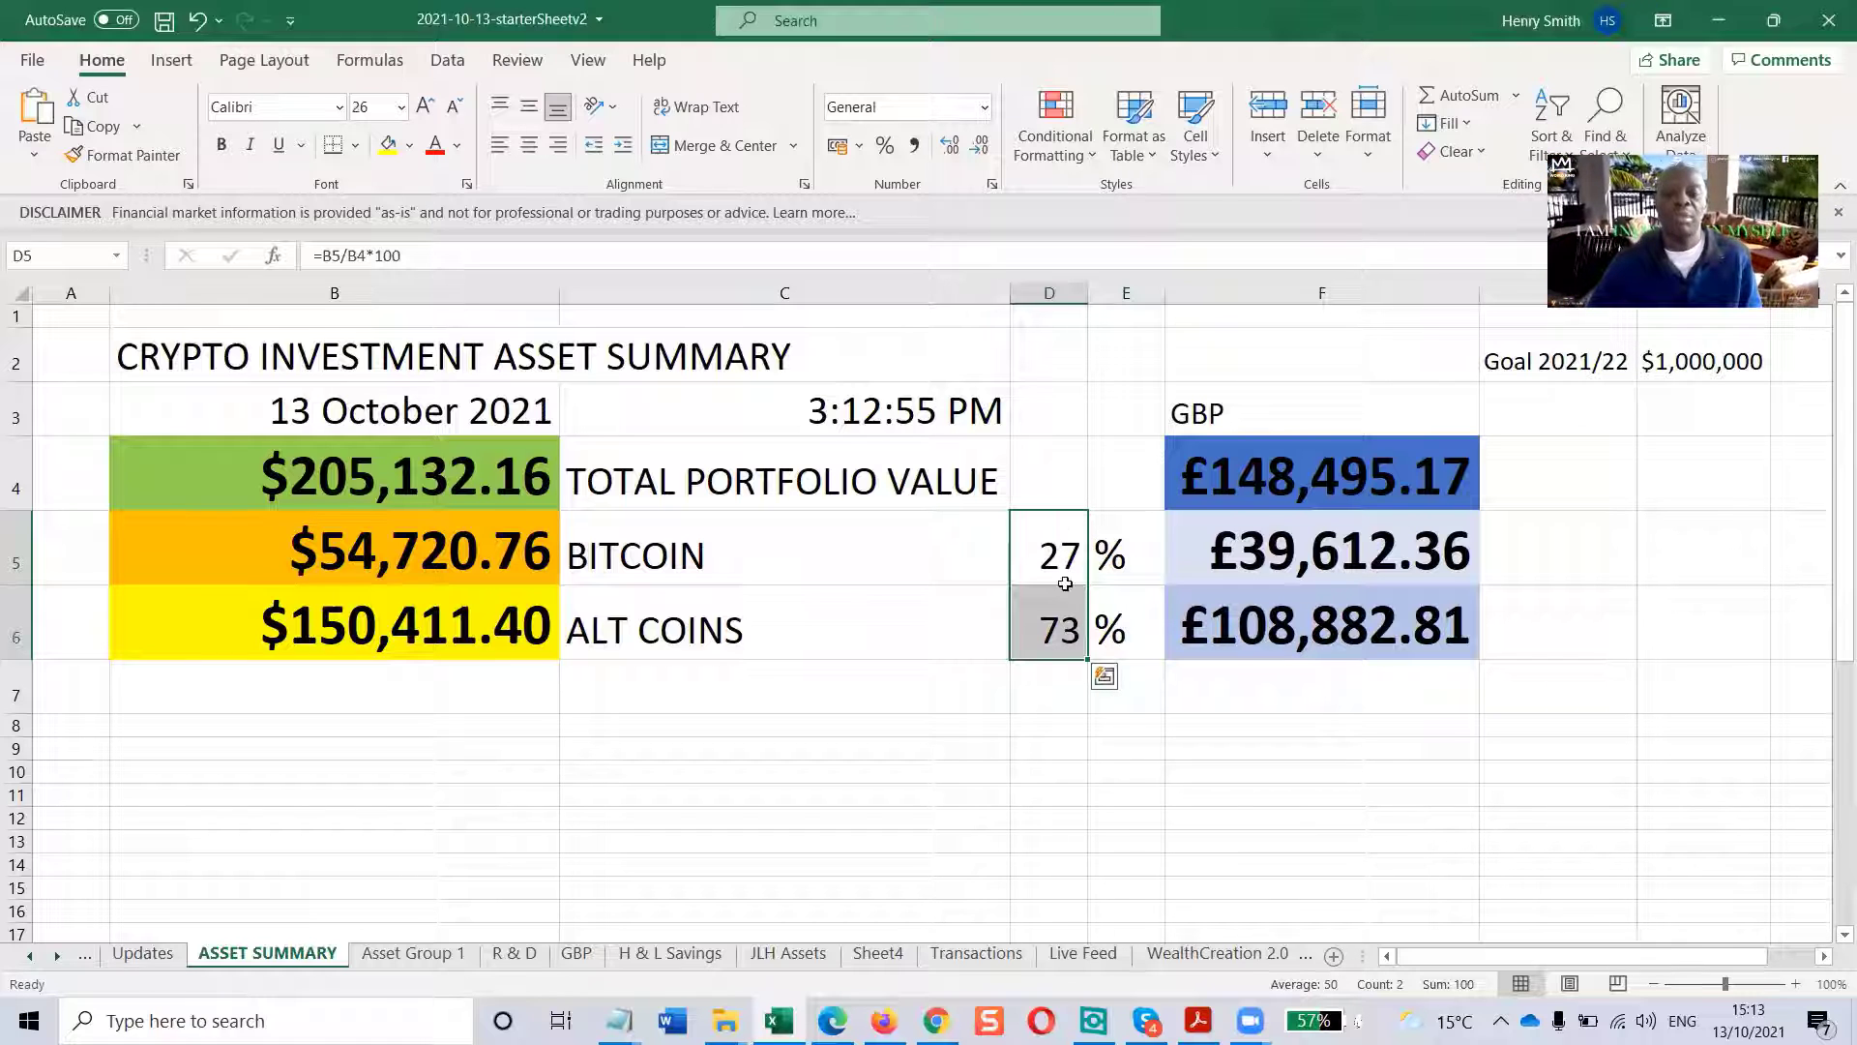
pyautogui.click(1065, 744)
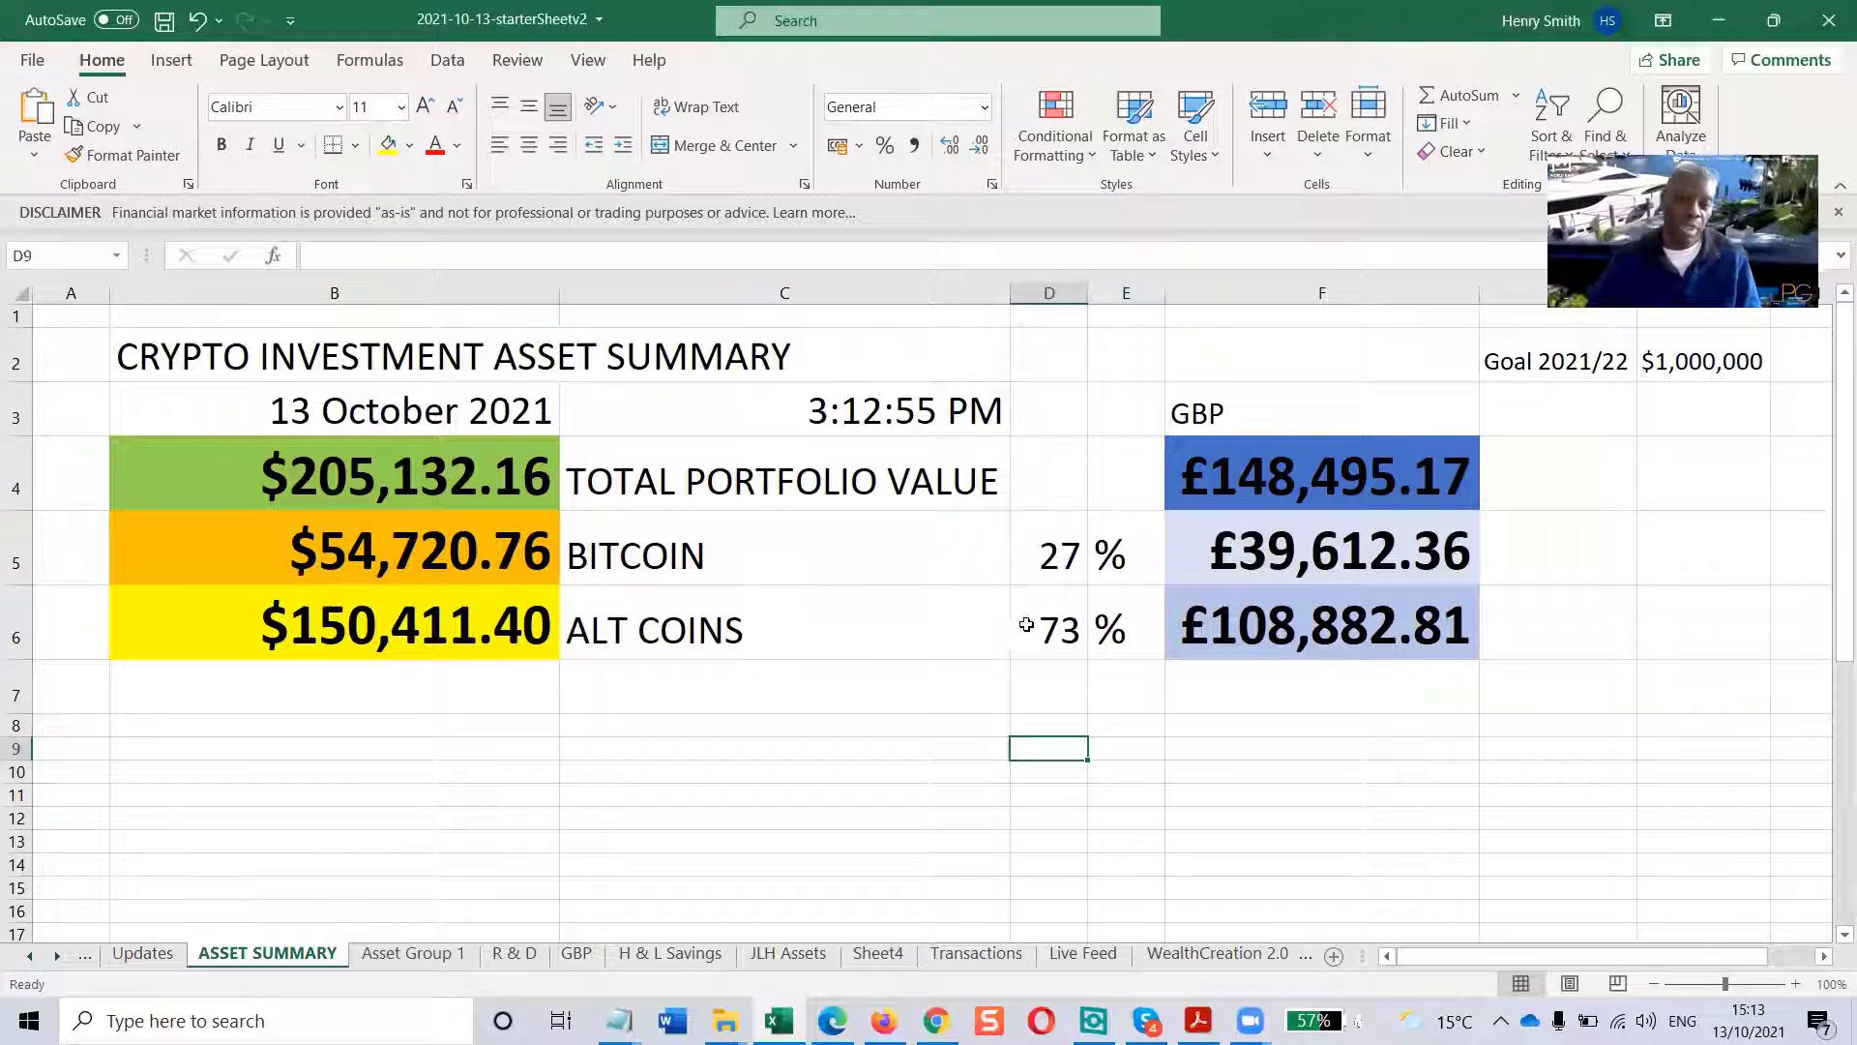
pyautogui.moveTo(1062, 579); pyautogui.dragTo(1026, 568)
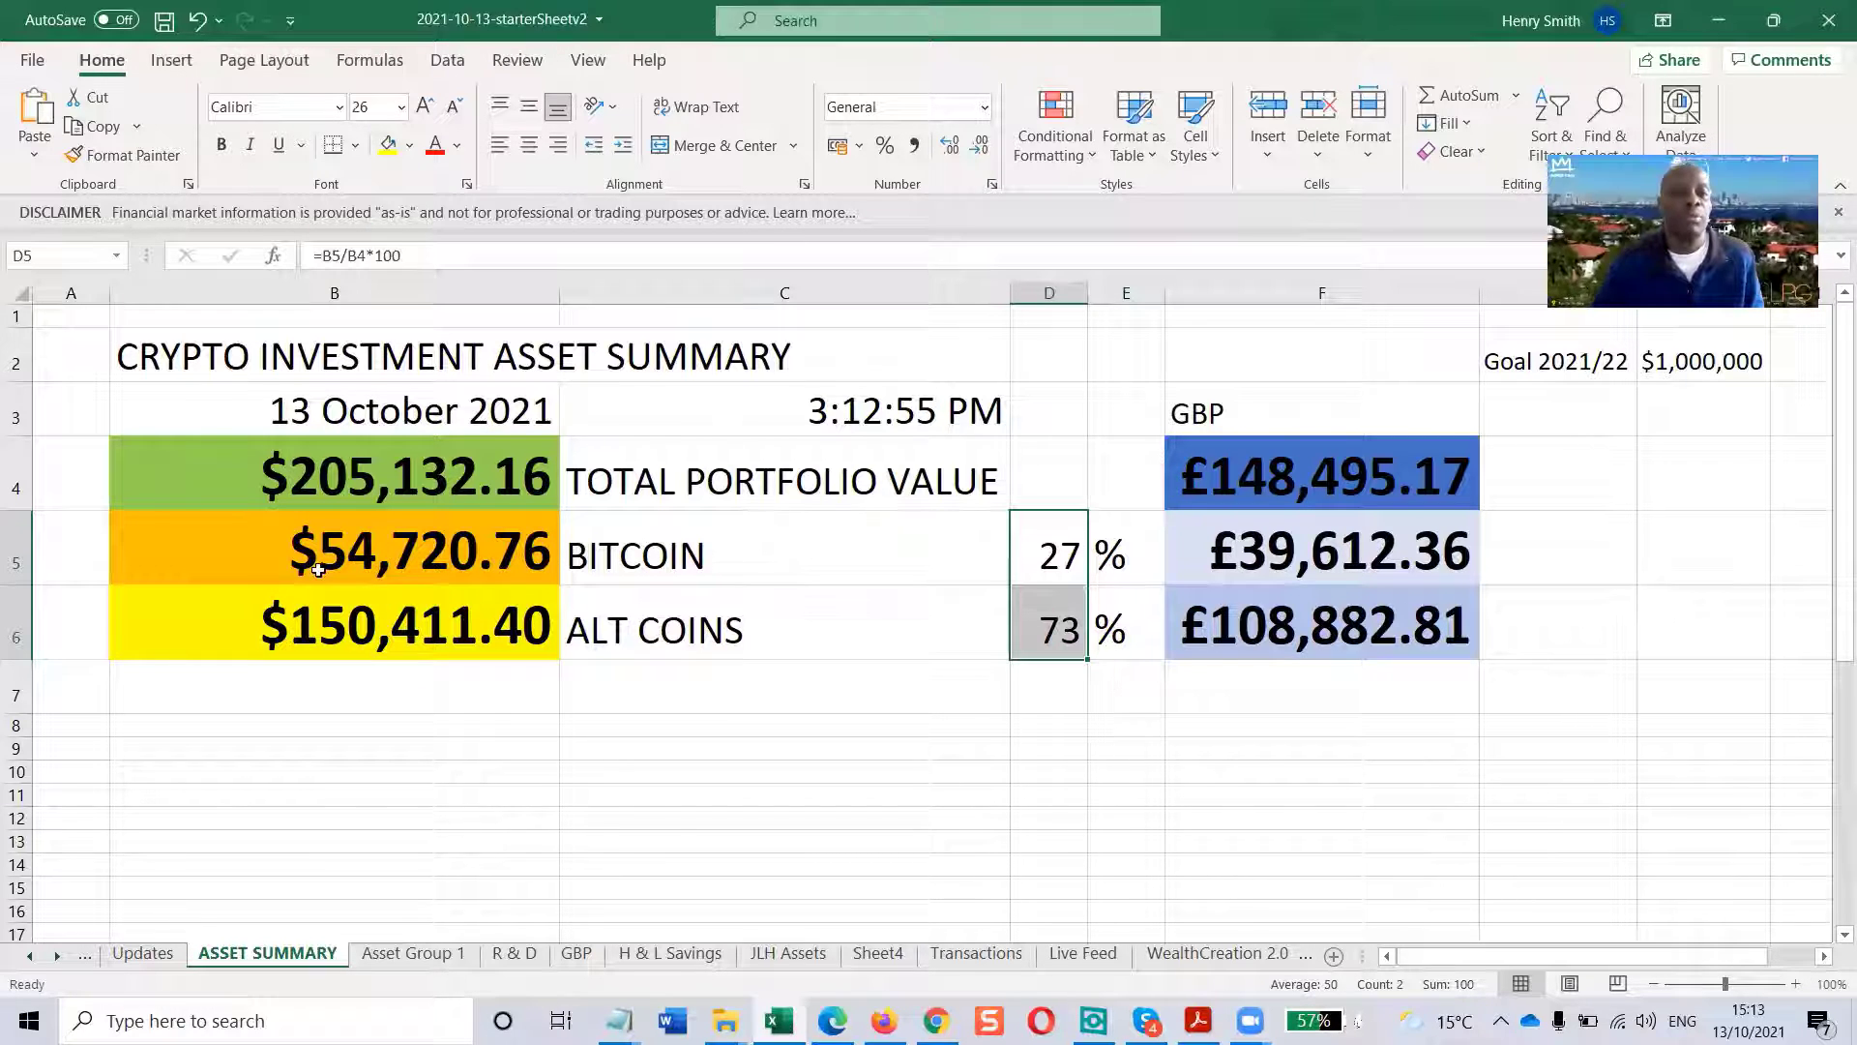
pyautogui.click(372, 645)
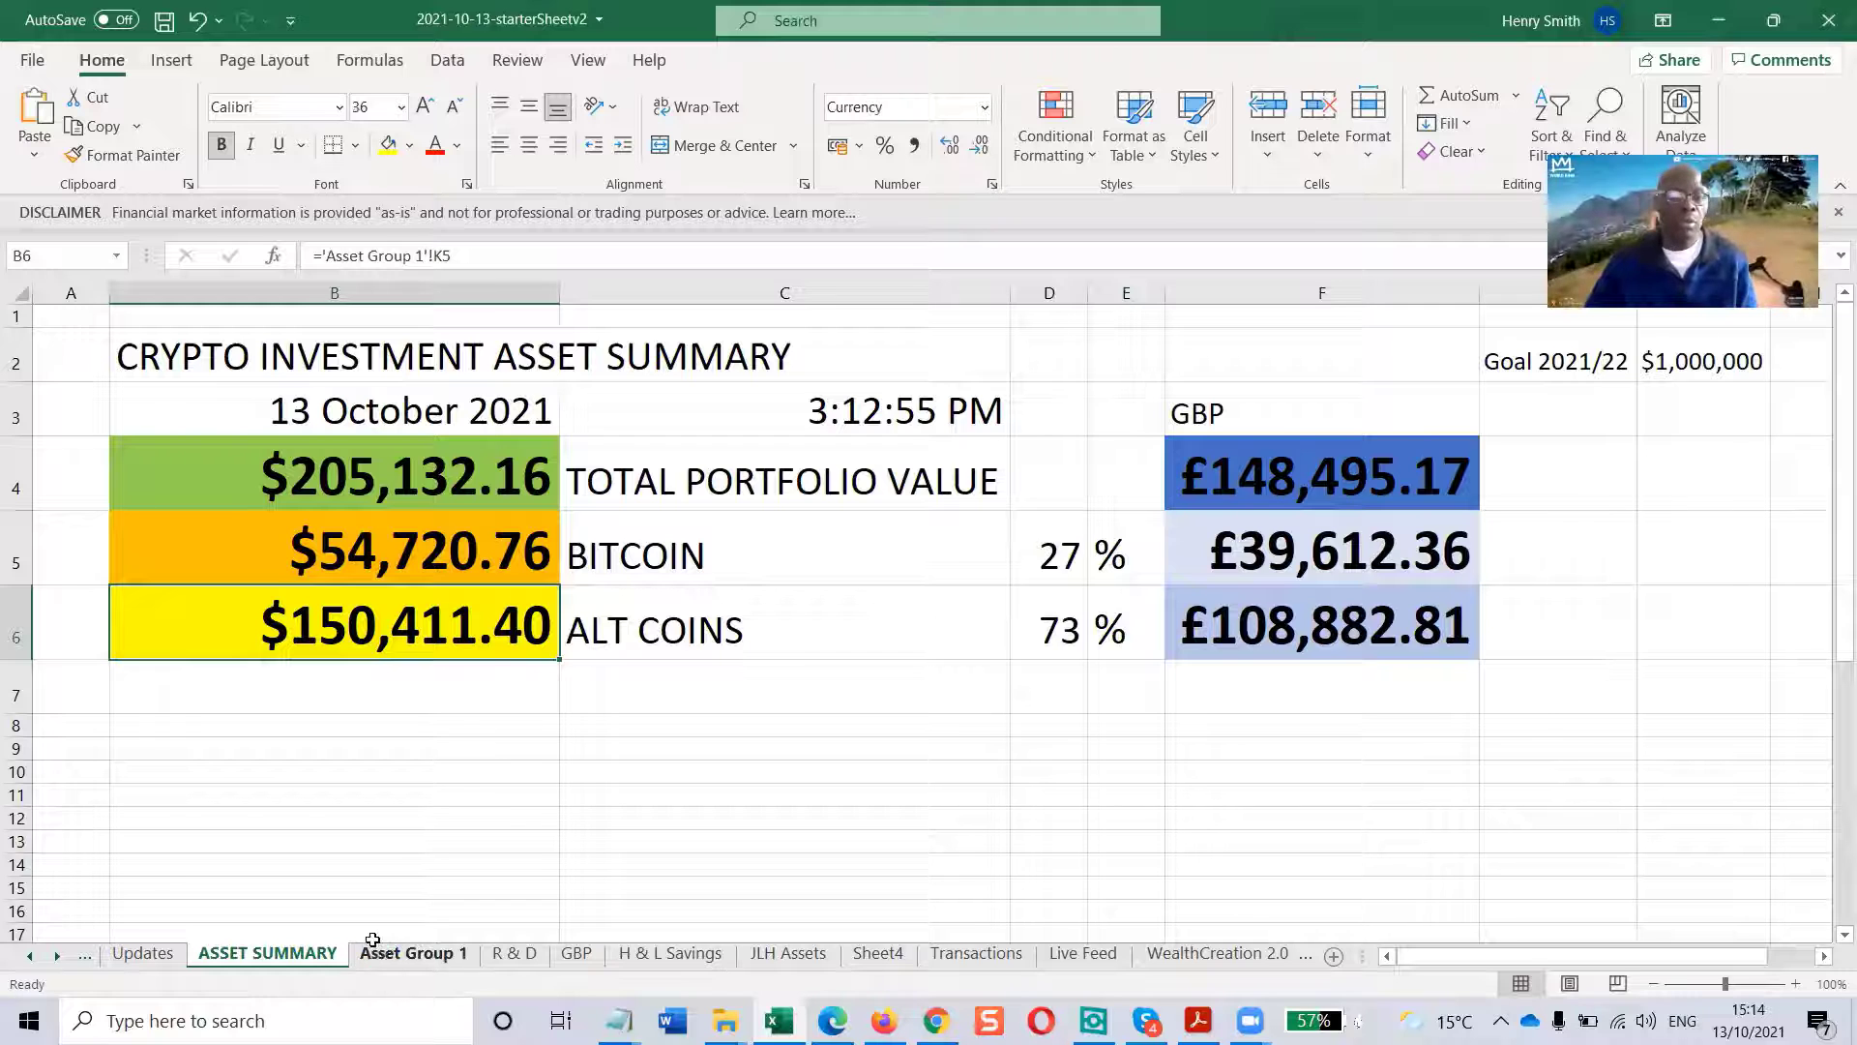
# On the Updates sheet, record the current time 15:14 and an alt coin new total of 150411.40 for 13 October.
pyautogui.click(145, 954)
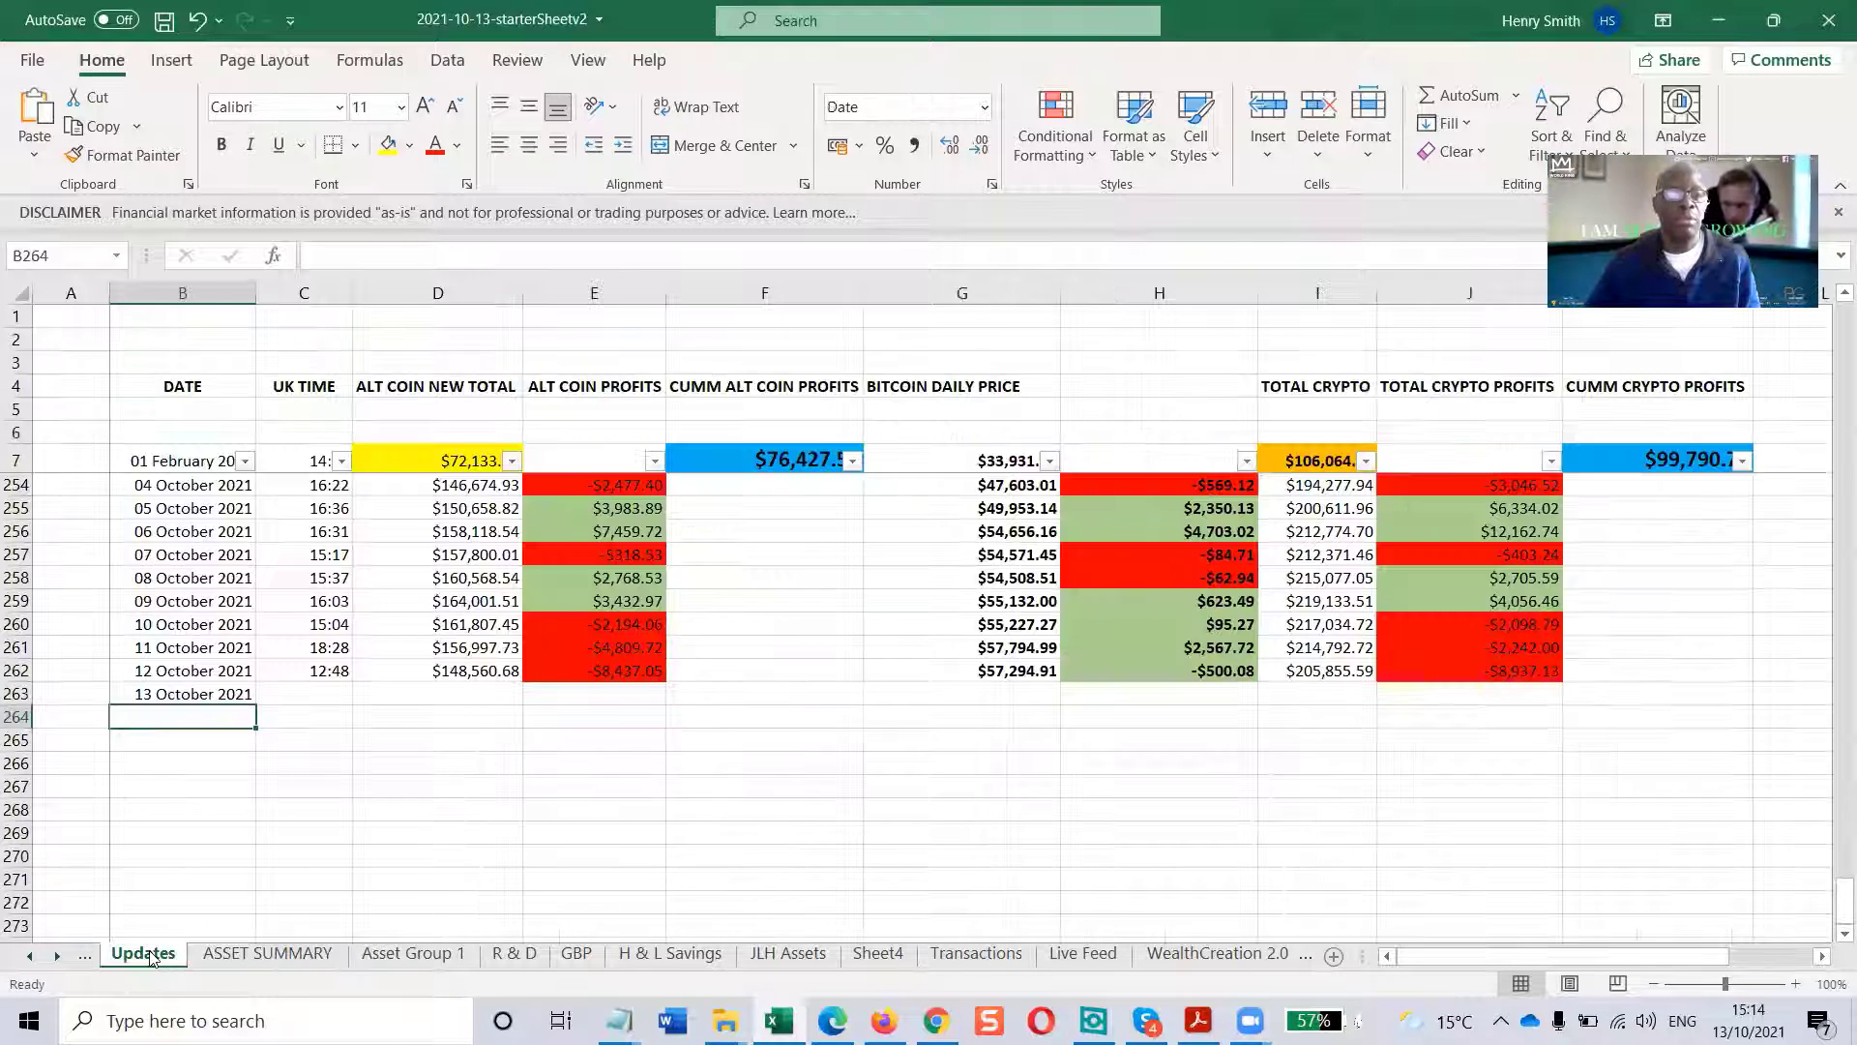
pyautogui.click(295, 696)
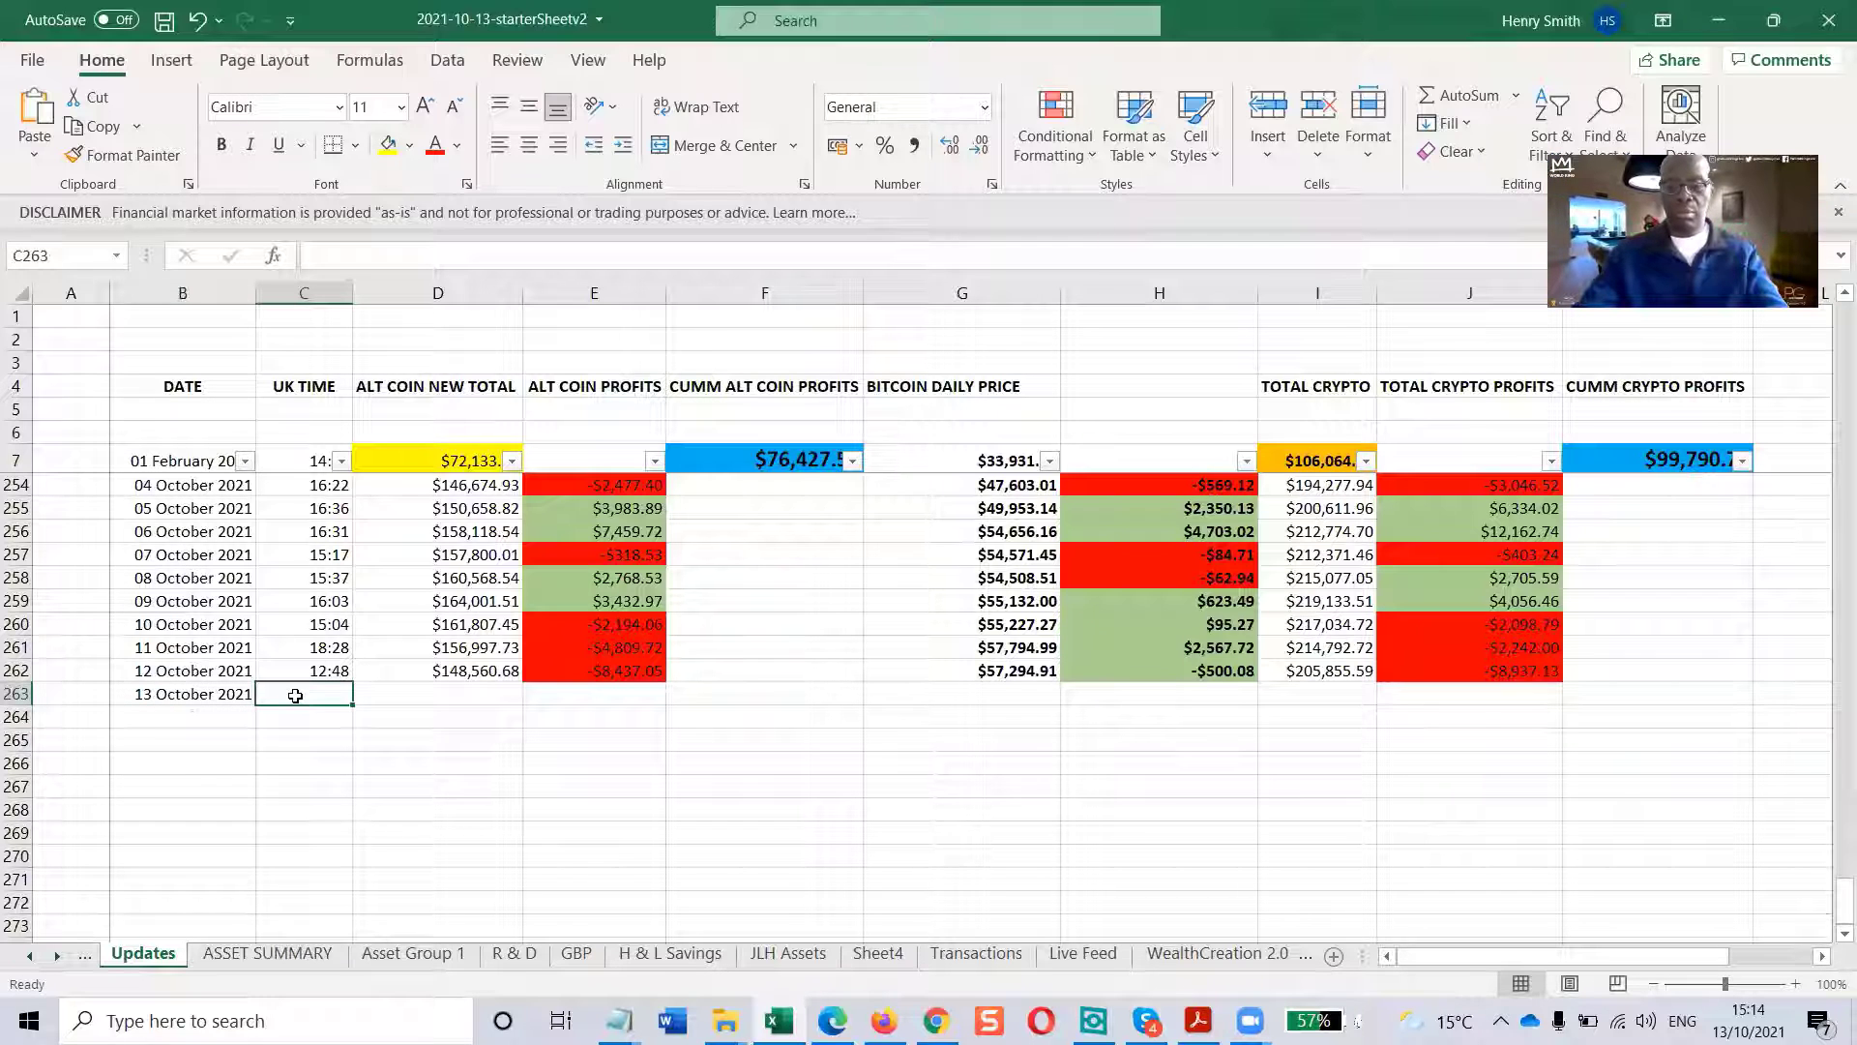
pyautogui.hotkey('ctrl', 'shift', ';')
pyautogui.press('Tab')
pyautogui.write('15')
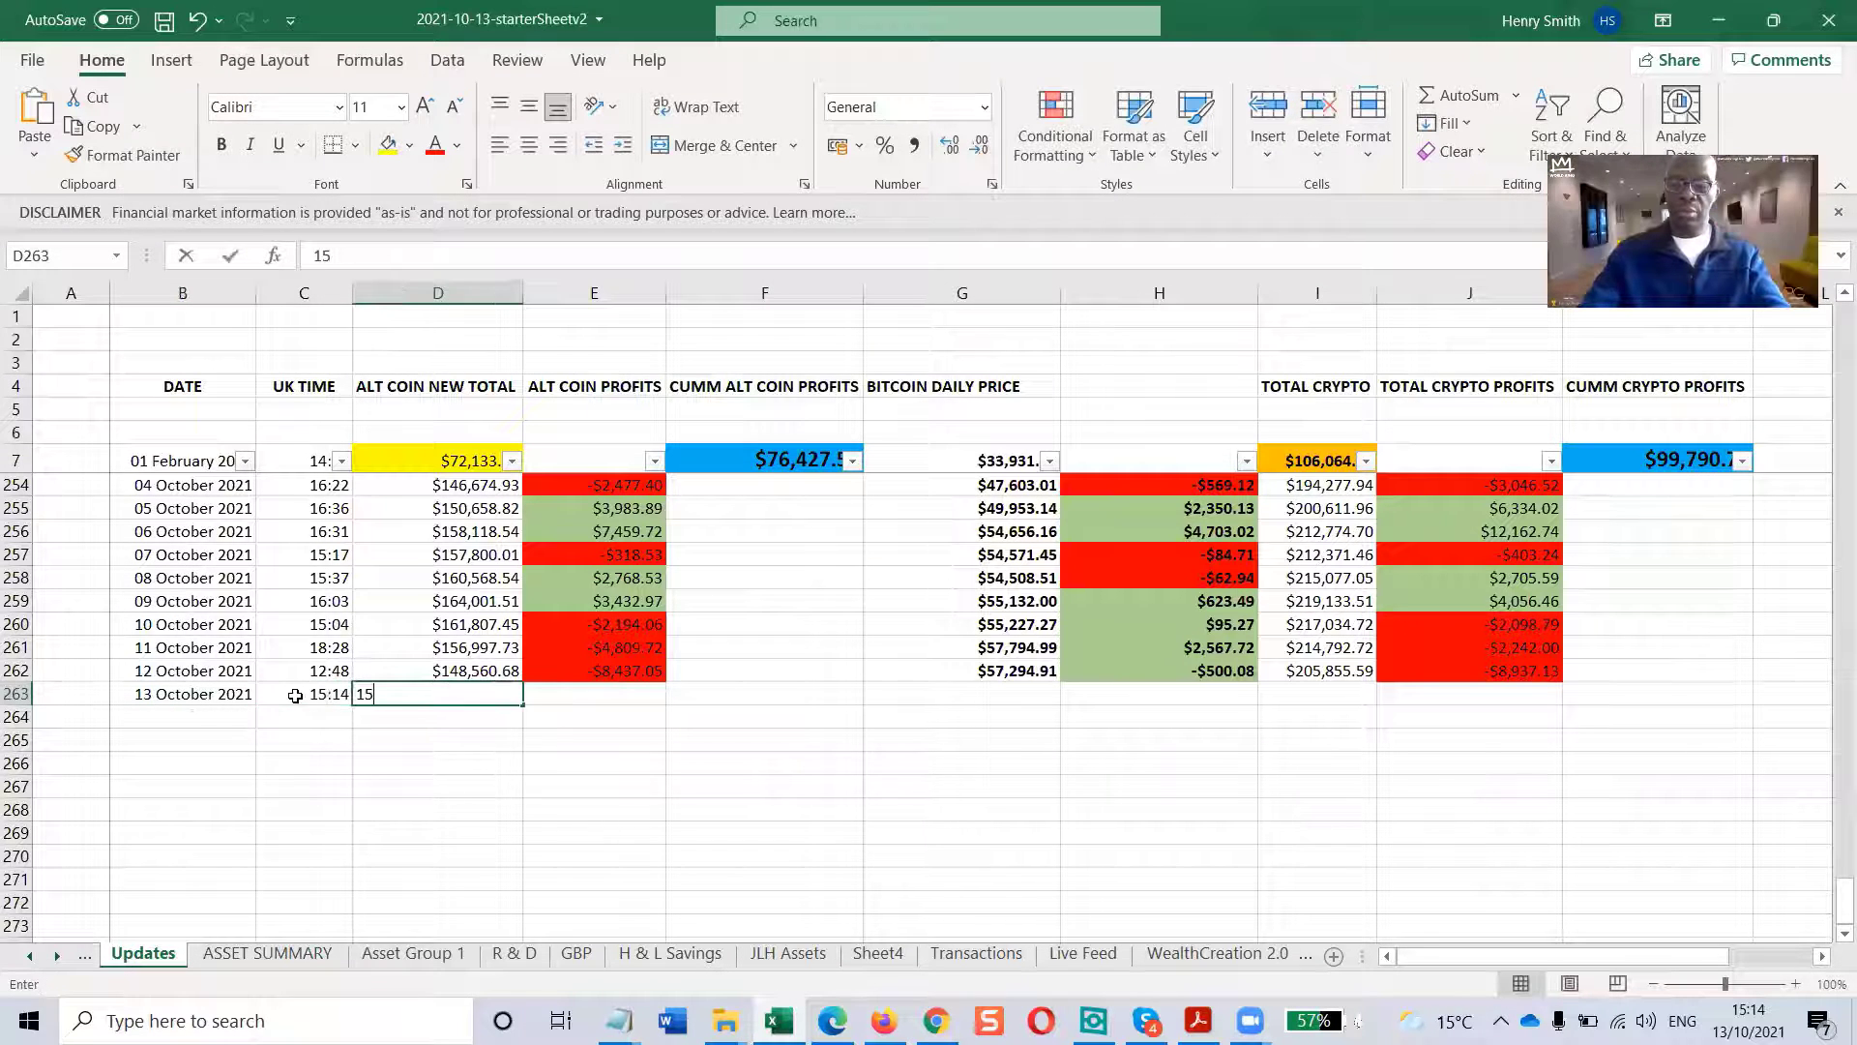
pyautogui.write('0,4')
pyautogui.write('11.')
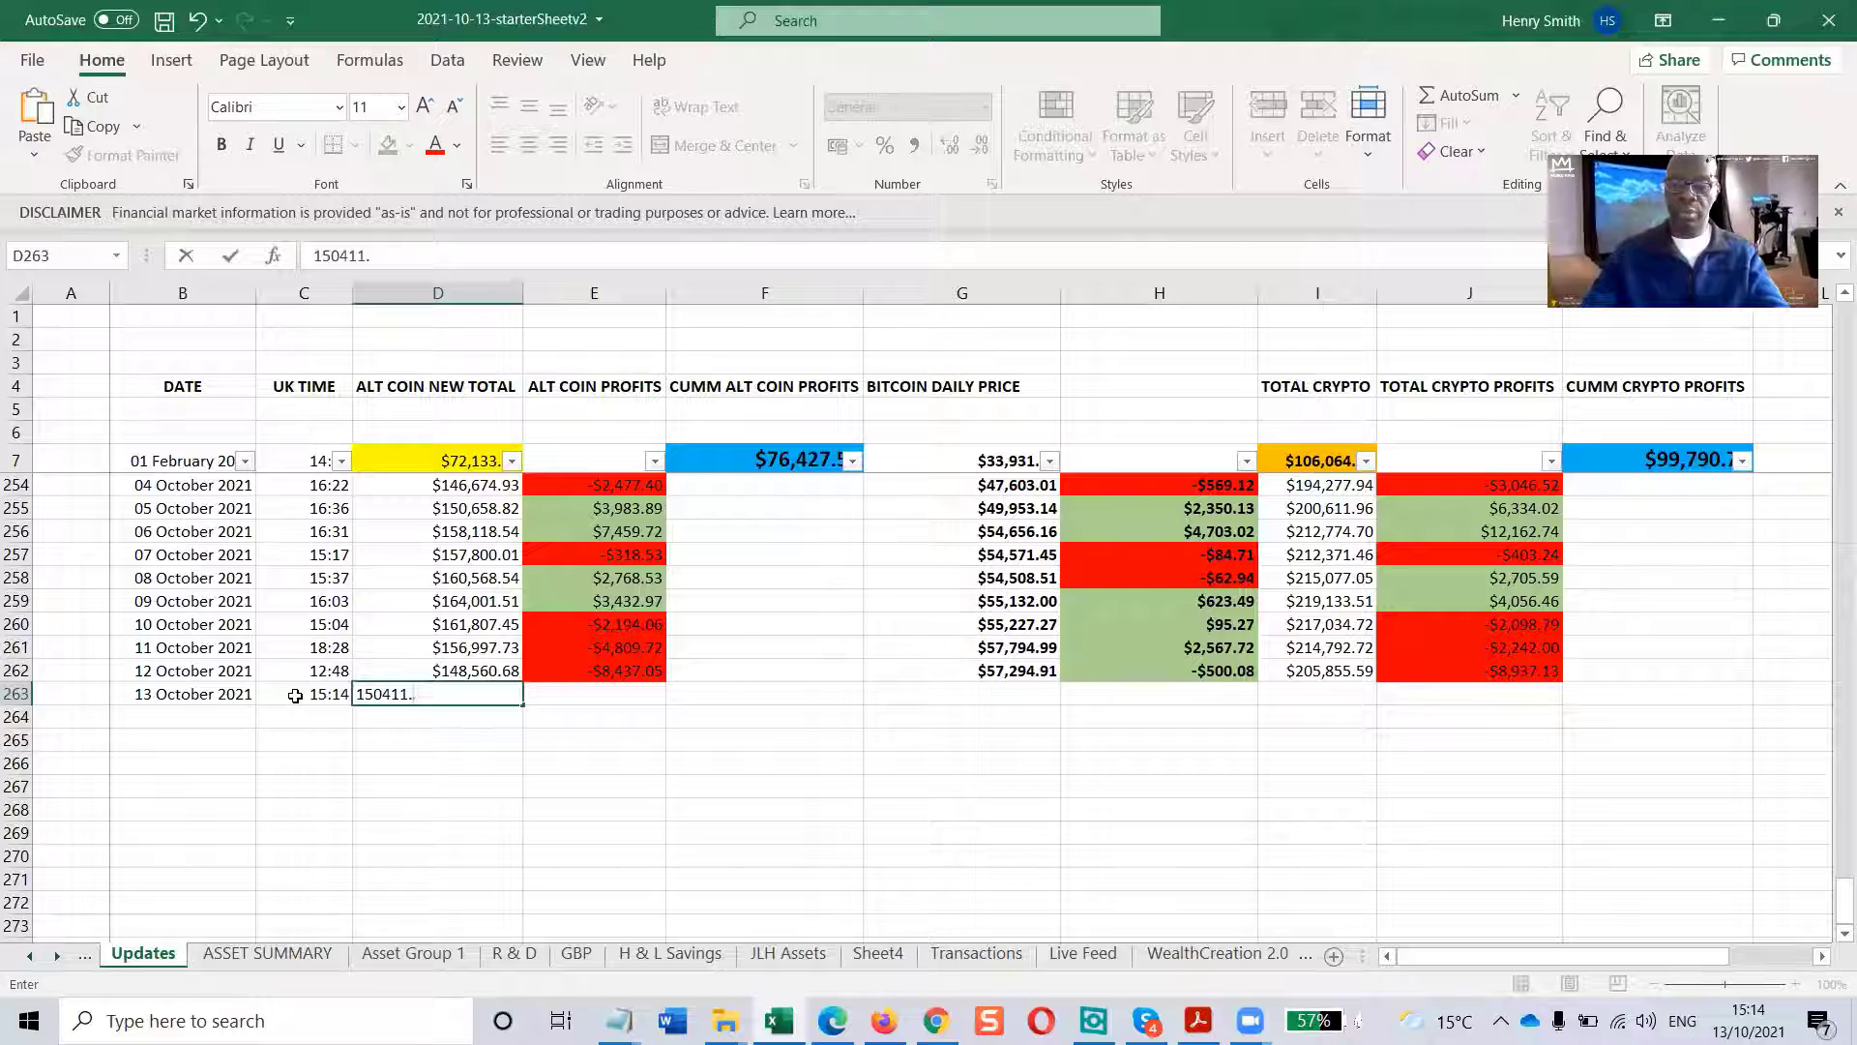
pyautogui.write('40')
pyautogui.press('Return')
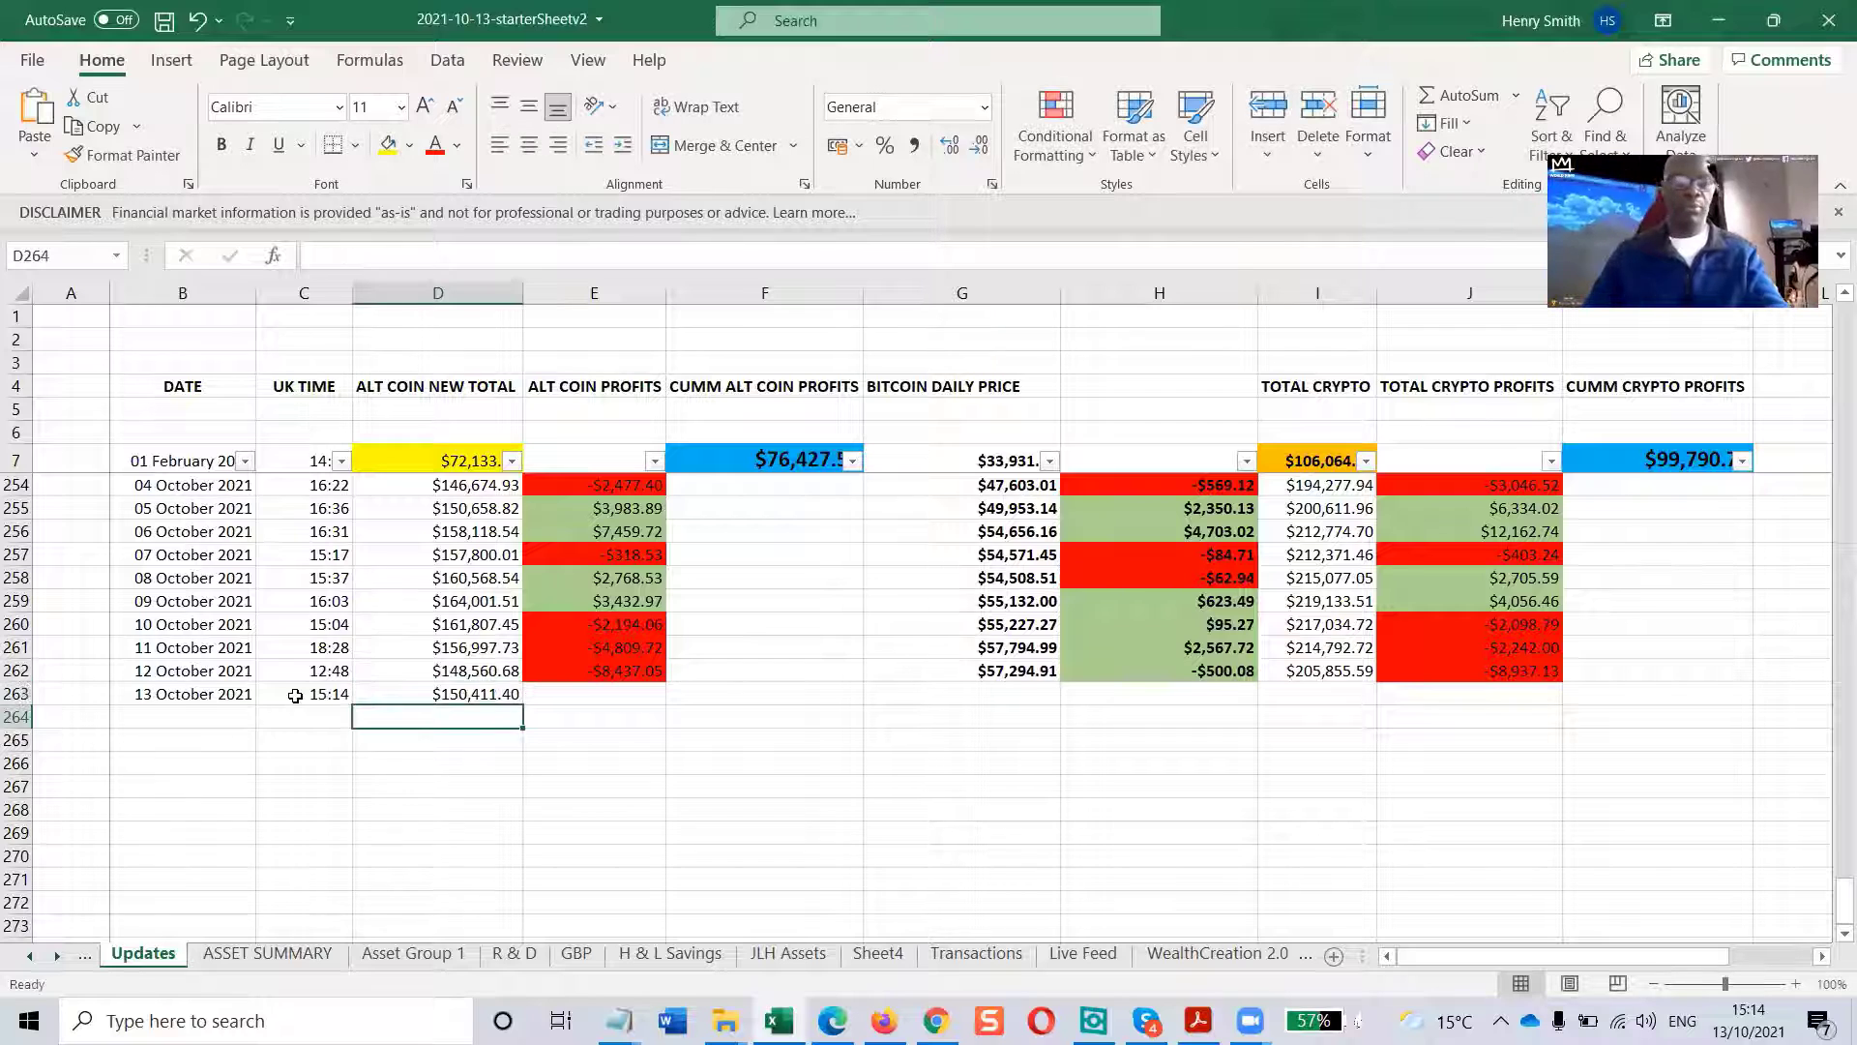
# Extend the alt coin profit formula from the 12 October row down to the 13 October row.
pyautogui.click(619, 694)
pyautogui.click(640, 671)
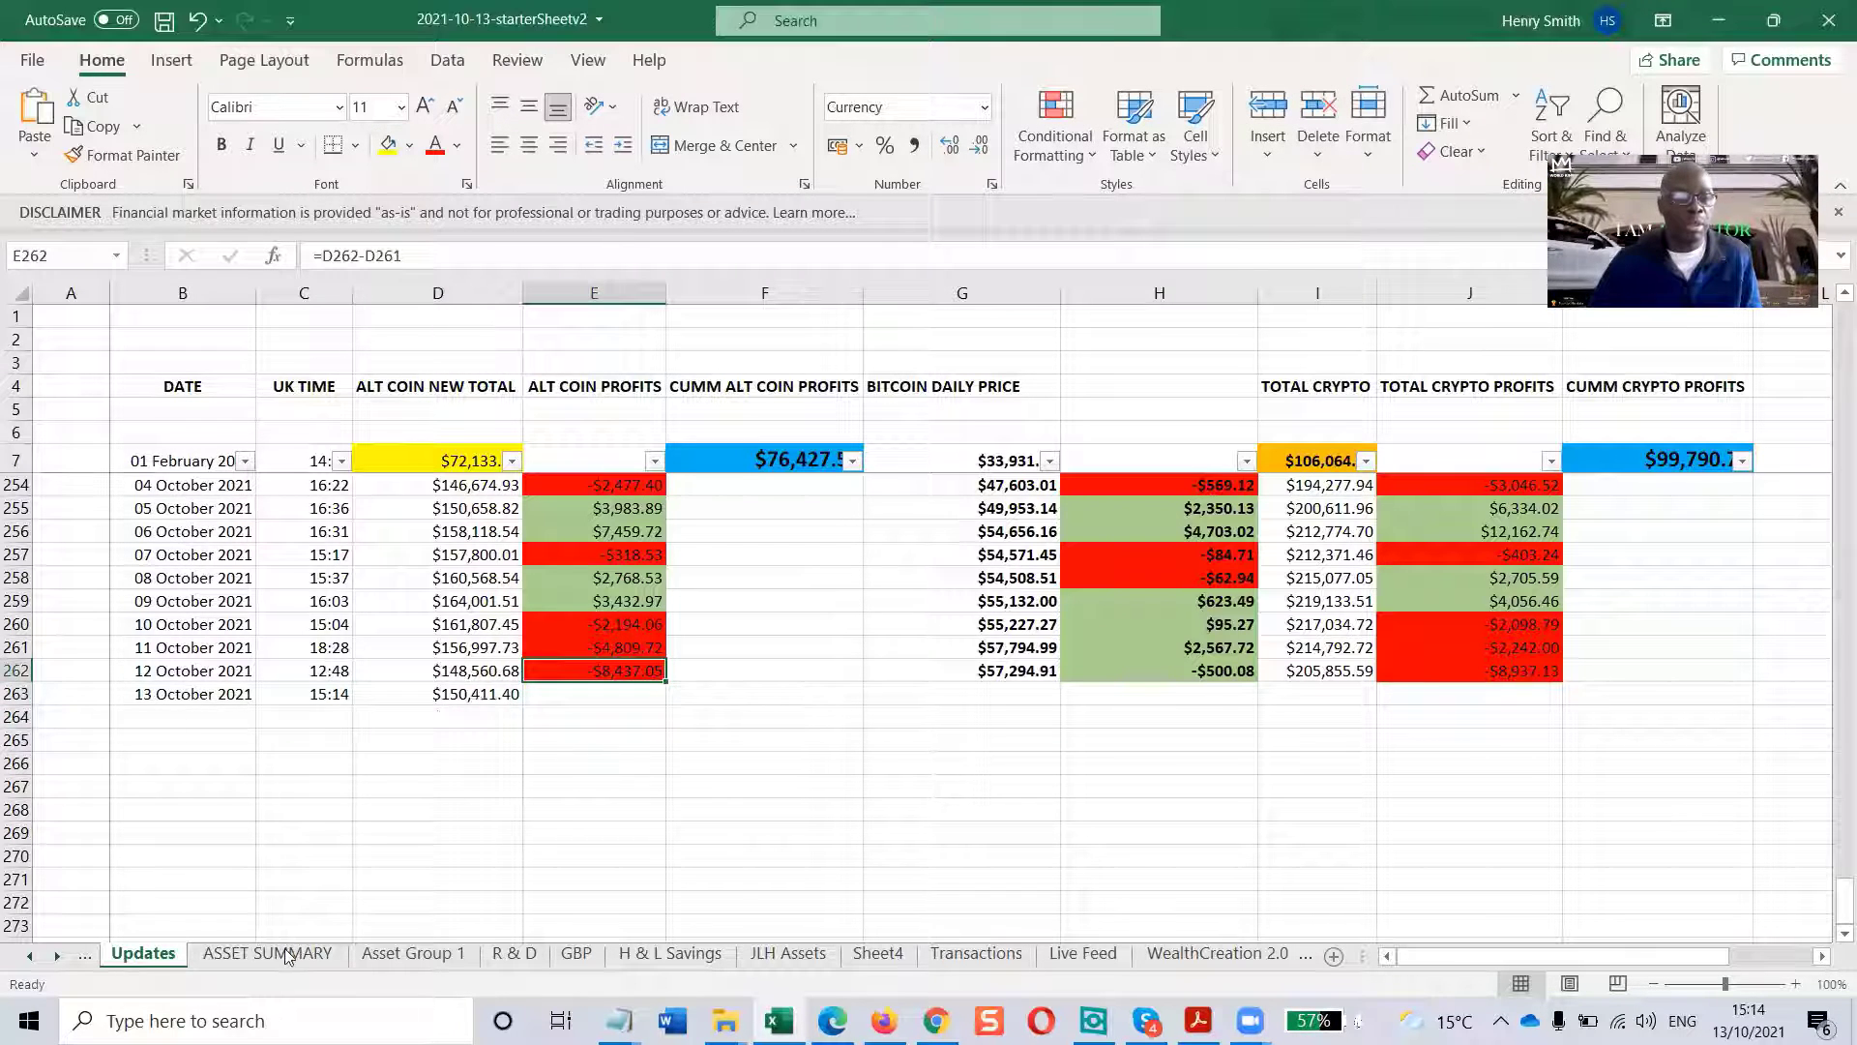
pyautogui.click(287, 955)
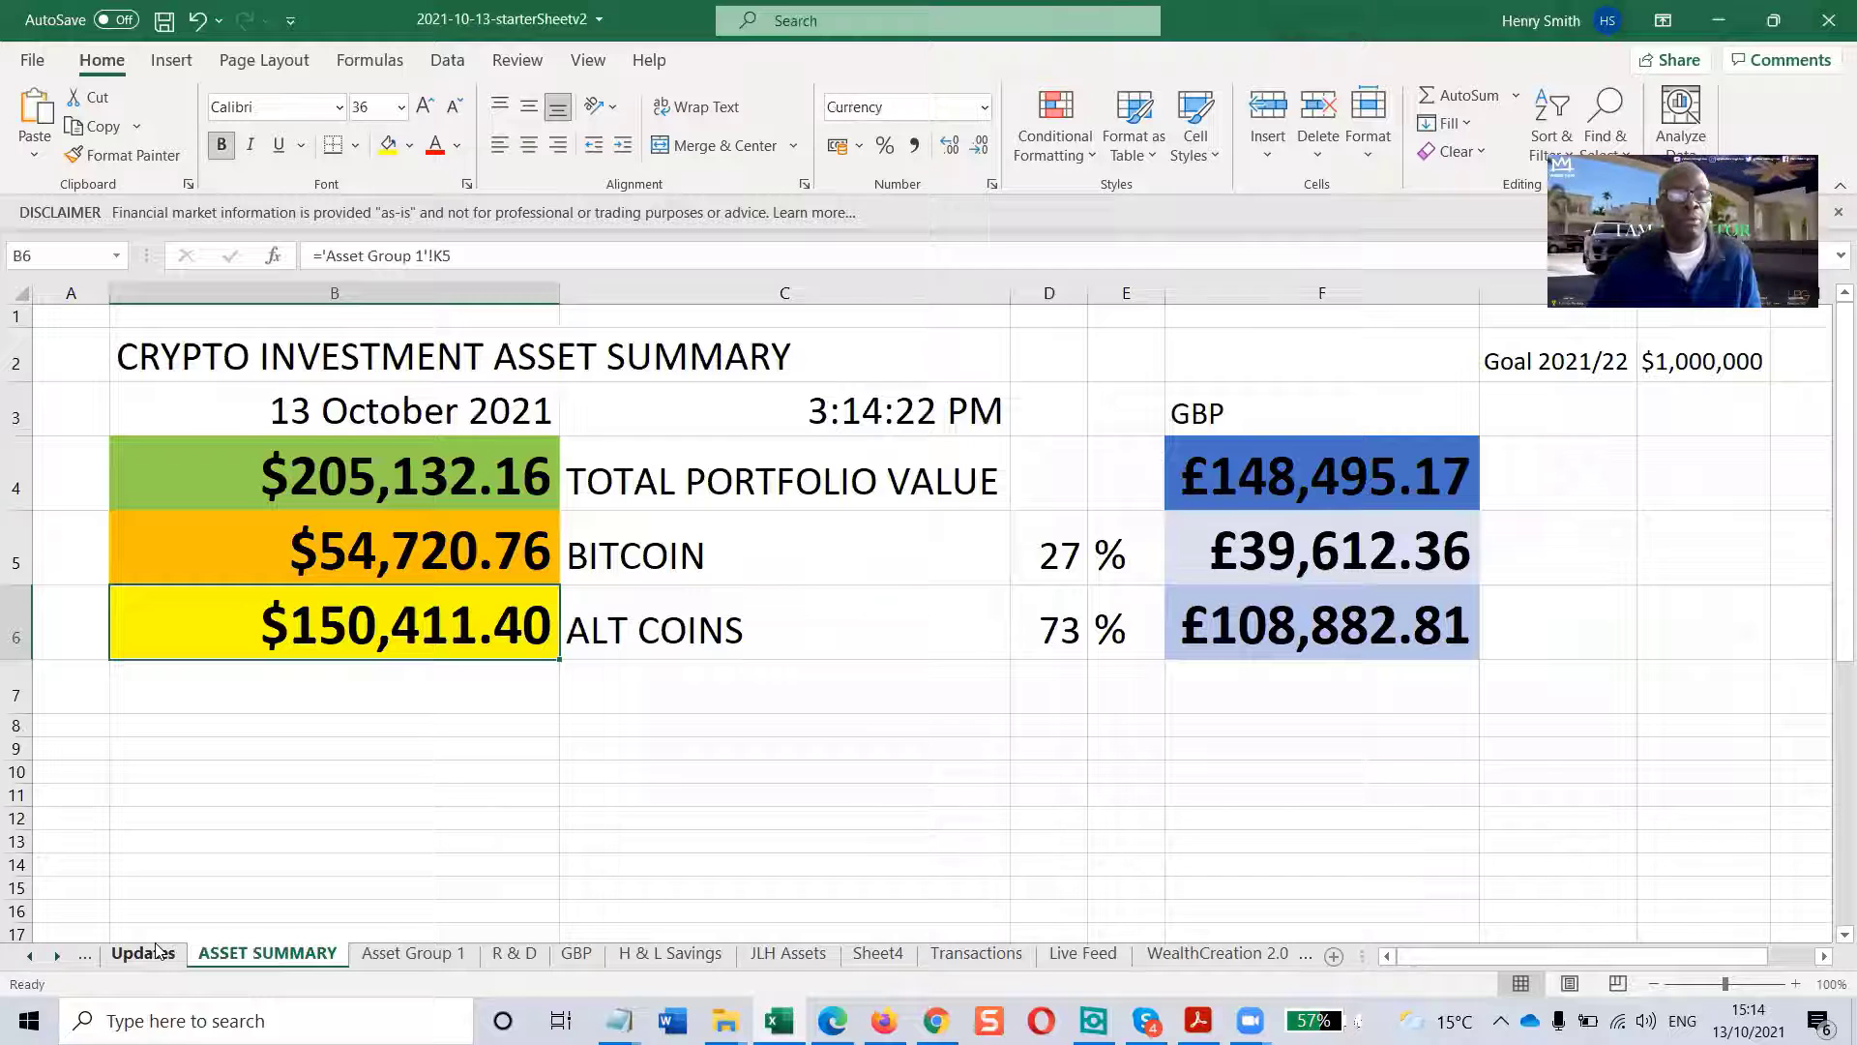
pyautogui.click(158, 950)
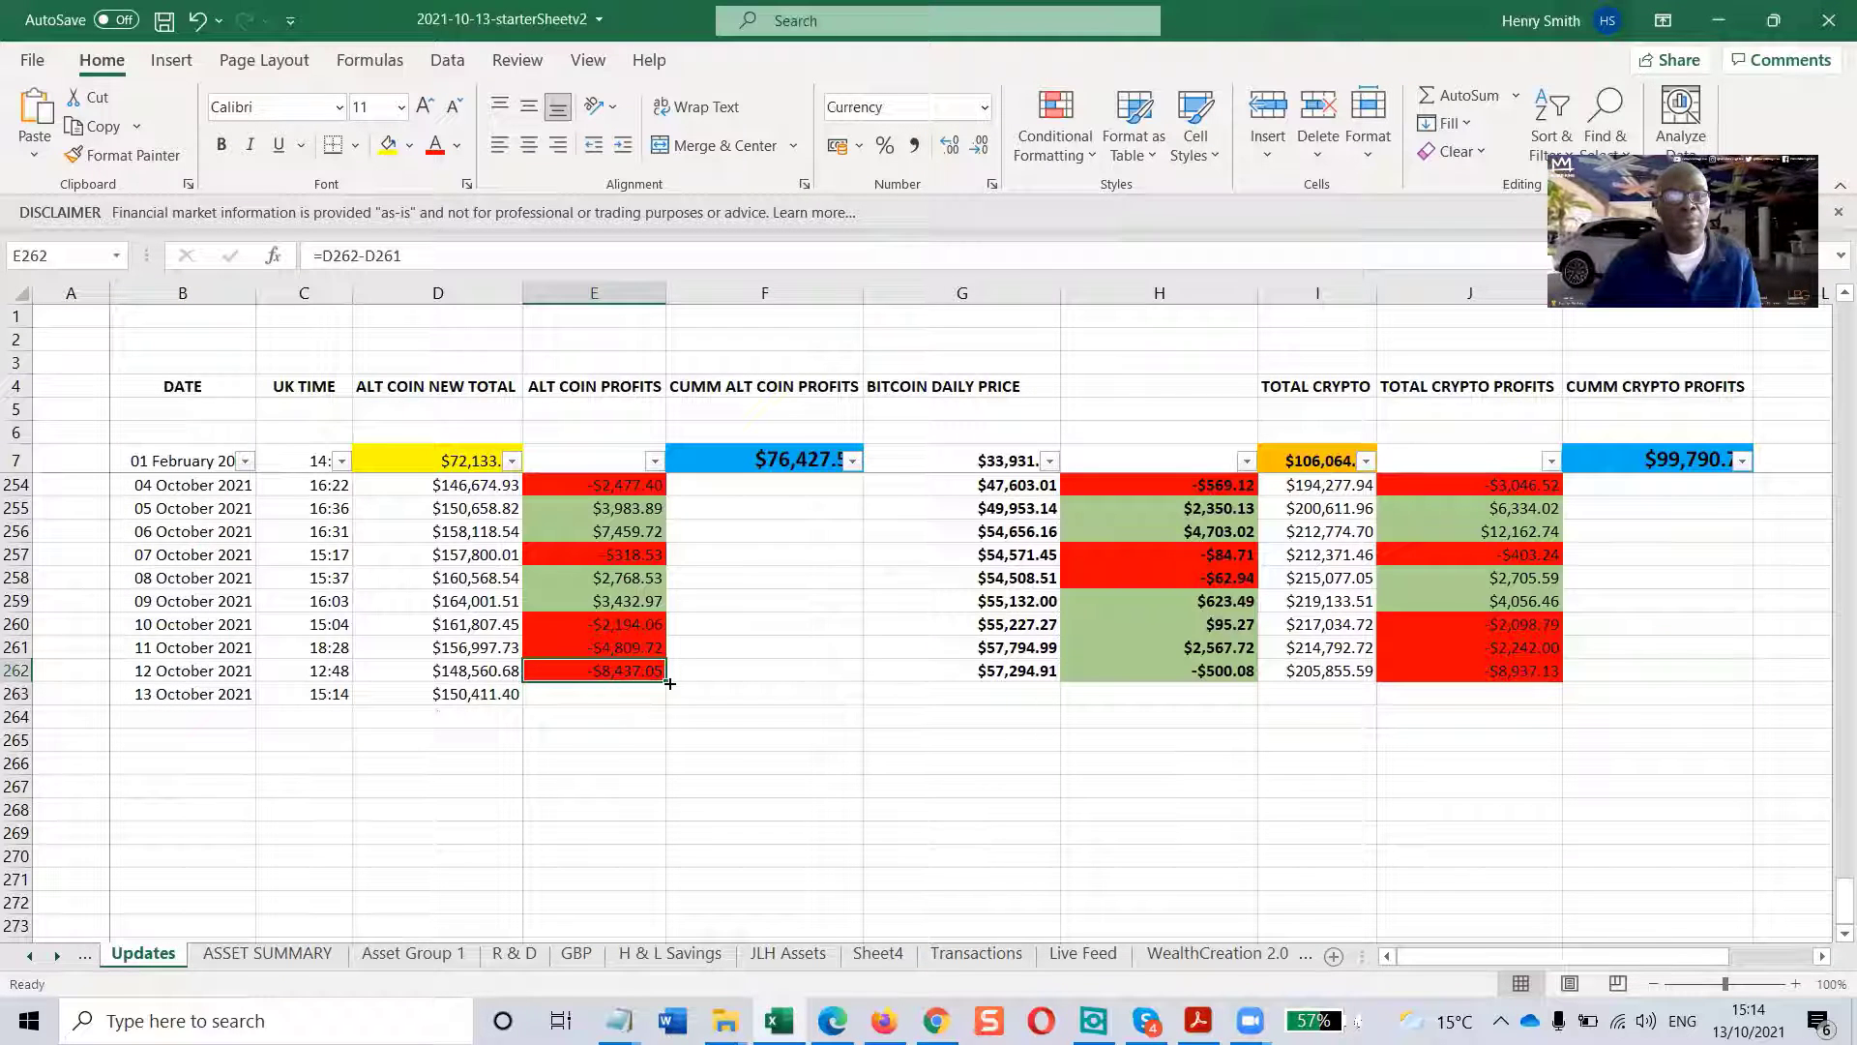
pyautogui.moveTo(662, 697)
pyautogui.mouseDown()
pyautogui.moveTo(642, 746)
pyautogui.moveTo(630, 709)
pyautogui.mouseUp()
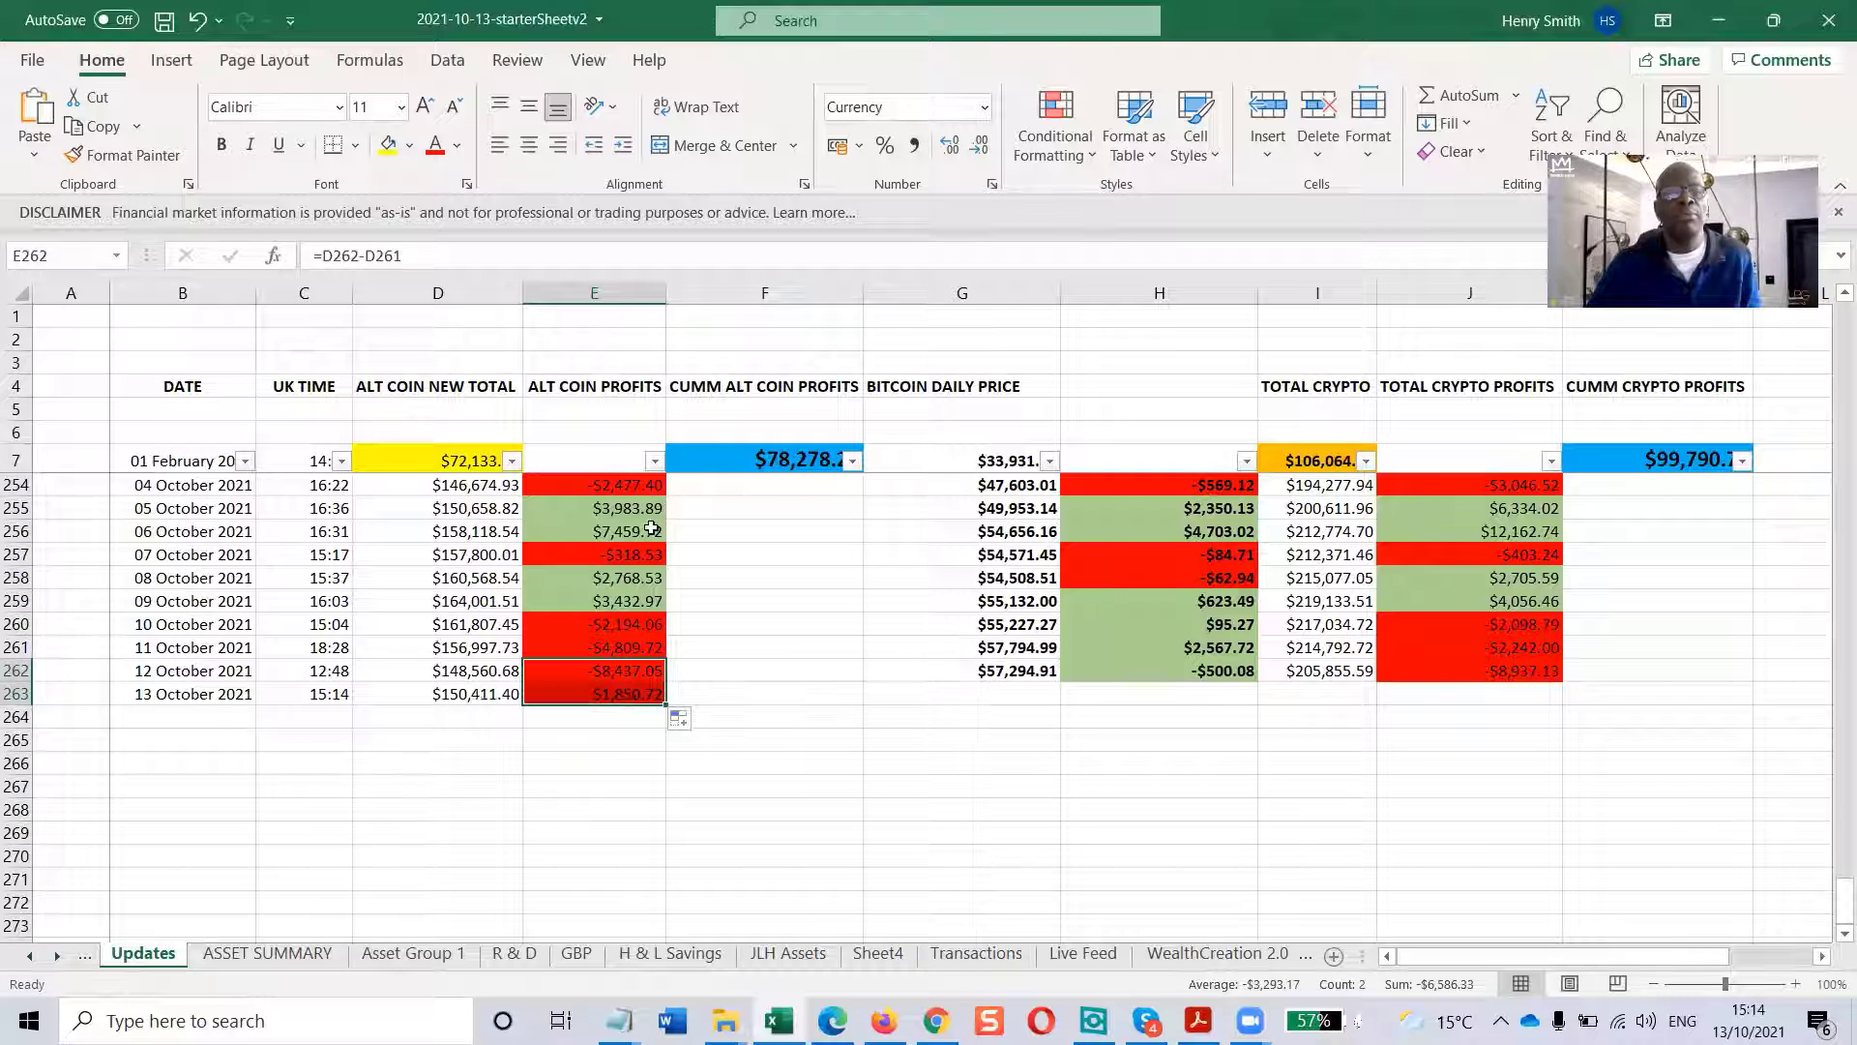
# Change the fill of the 13 October alt coin profit cell to the green used for gains.
pyautogui.click(626, 697)
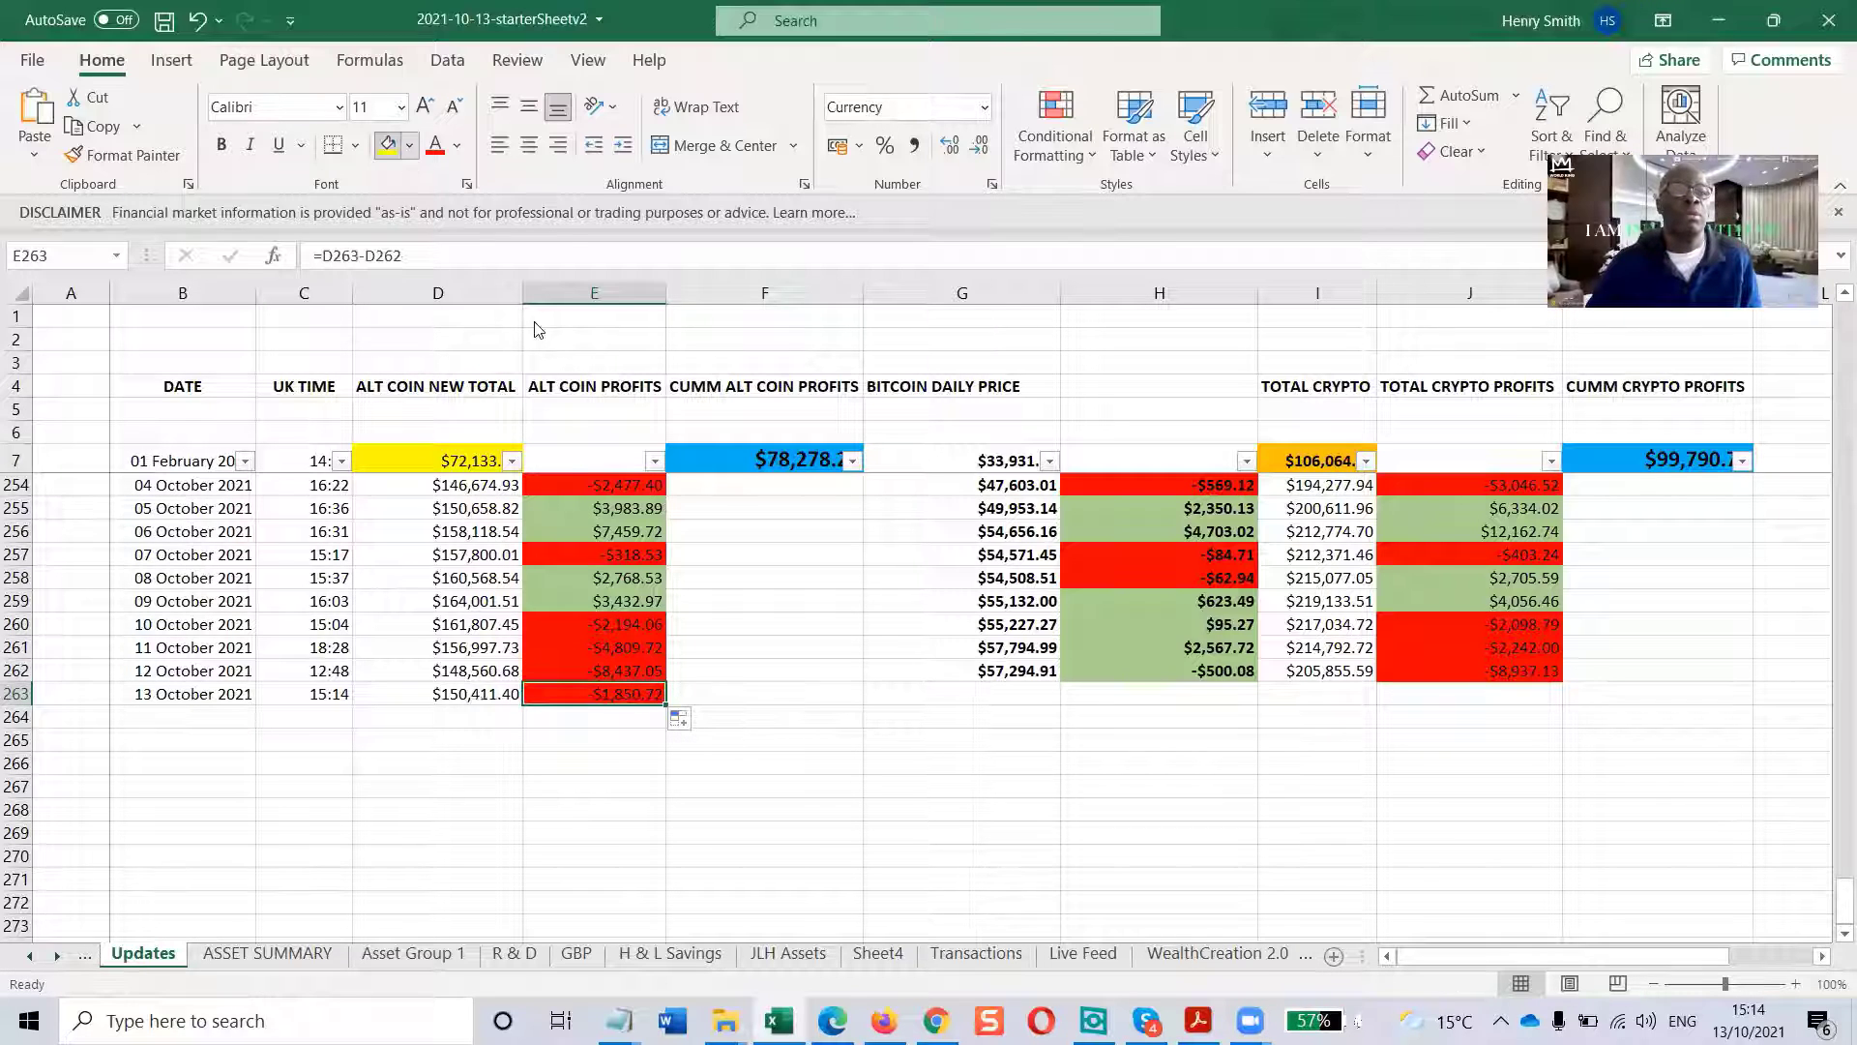
pyautogui.click(410, 144)
pyautogui.click(562, 265)
pyautogui.click(838, 769)
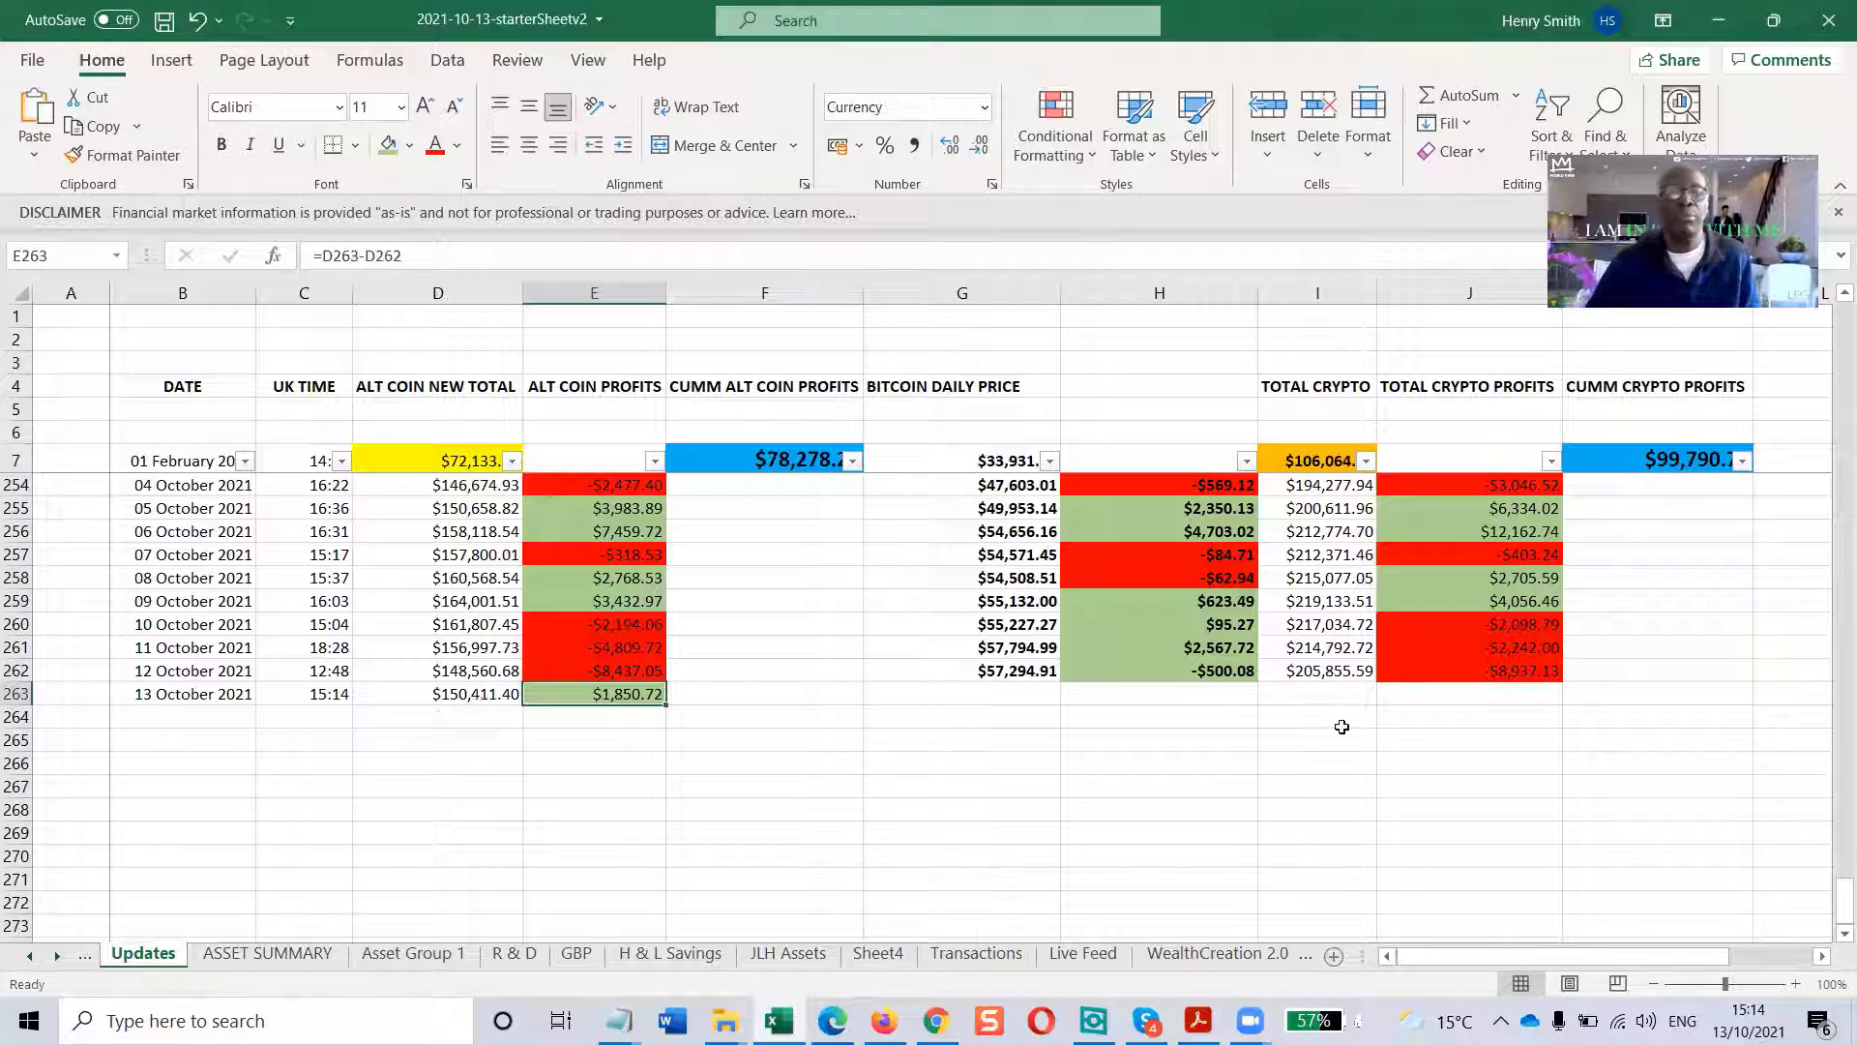
# Enter 205132.16 from the asset summary as the total crypto value for 13 October, then return to the ASSET SUMMARY sheet.
pyautogui.press('Up')
pyautogui.press('Up')
pyautogui.press('Up')
pyautogui.press('Right')
pyautogui.press('Right')
pyautogui.press('Right')
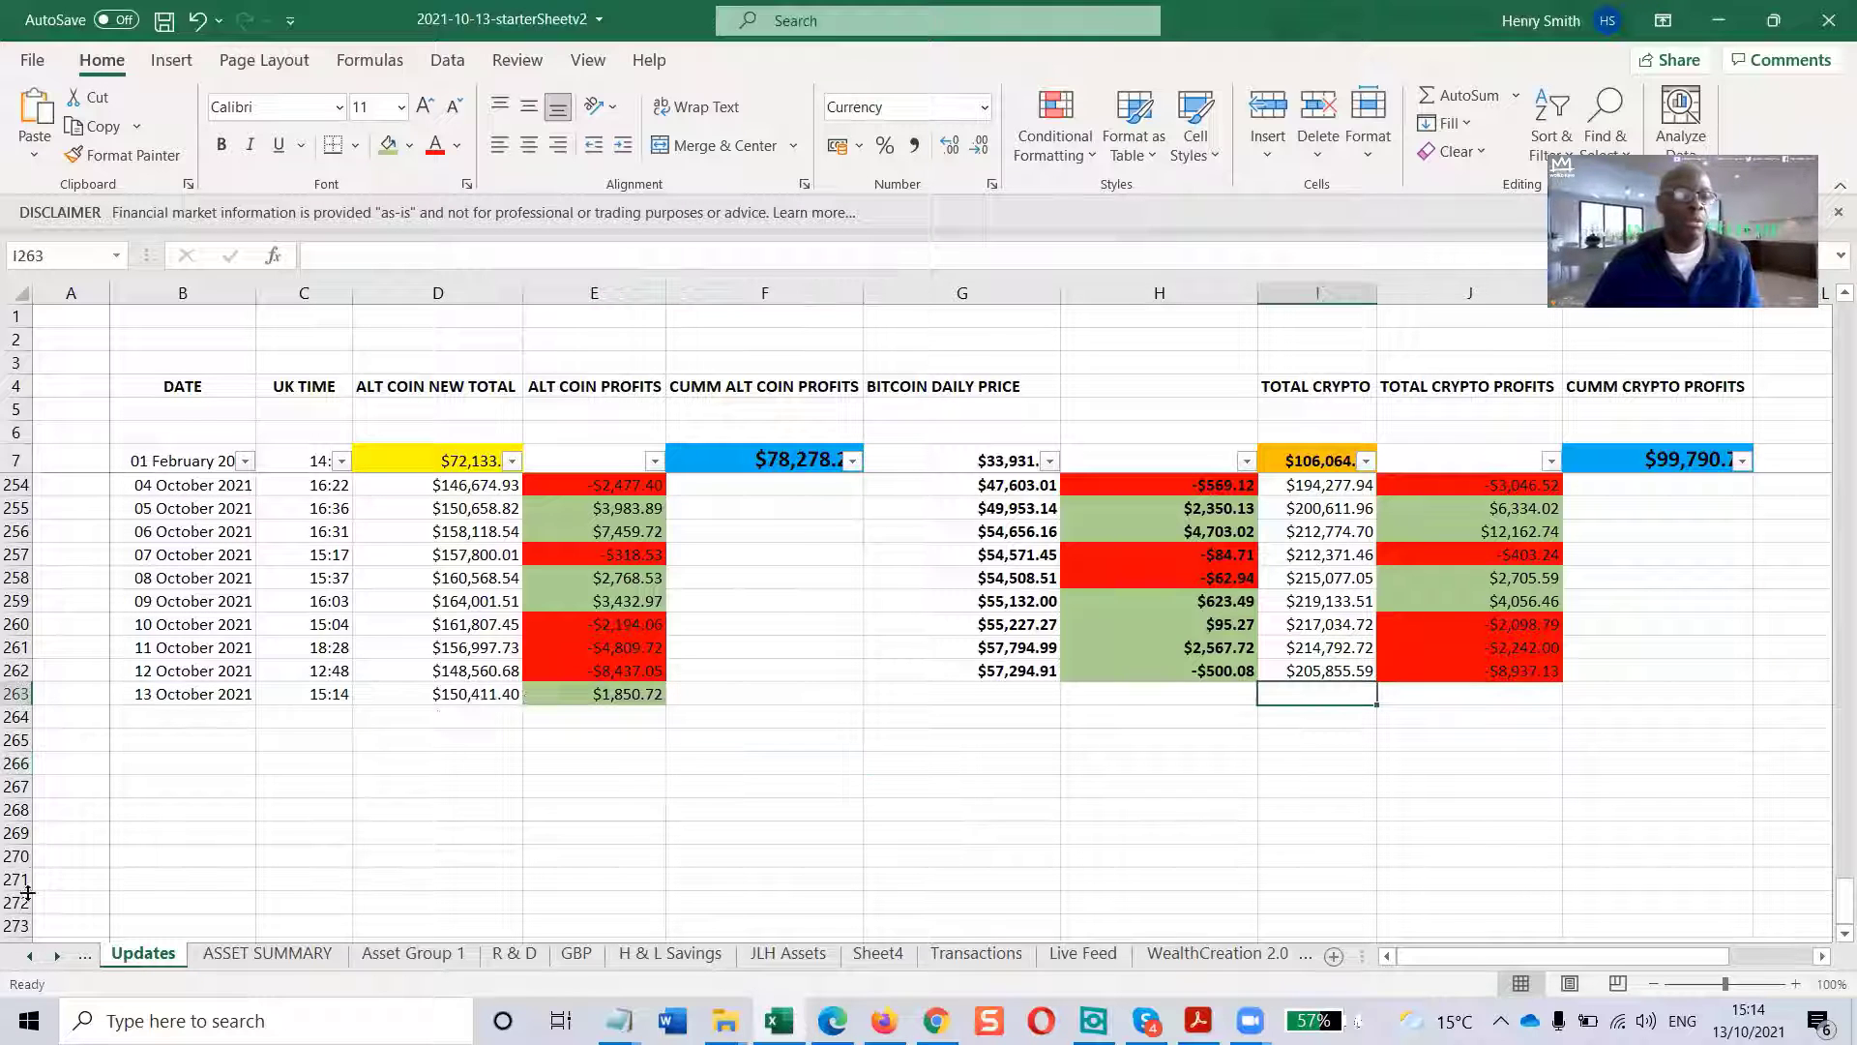
pyautogui.click(286, 950)
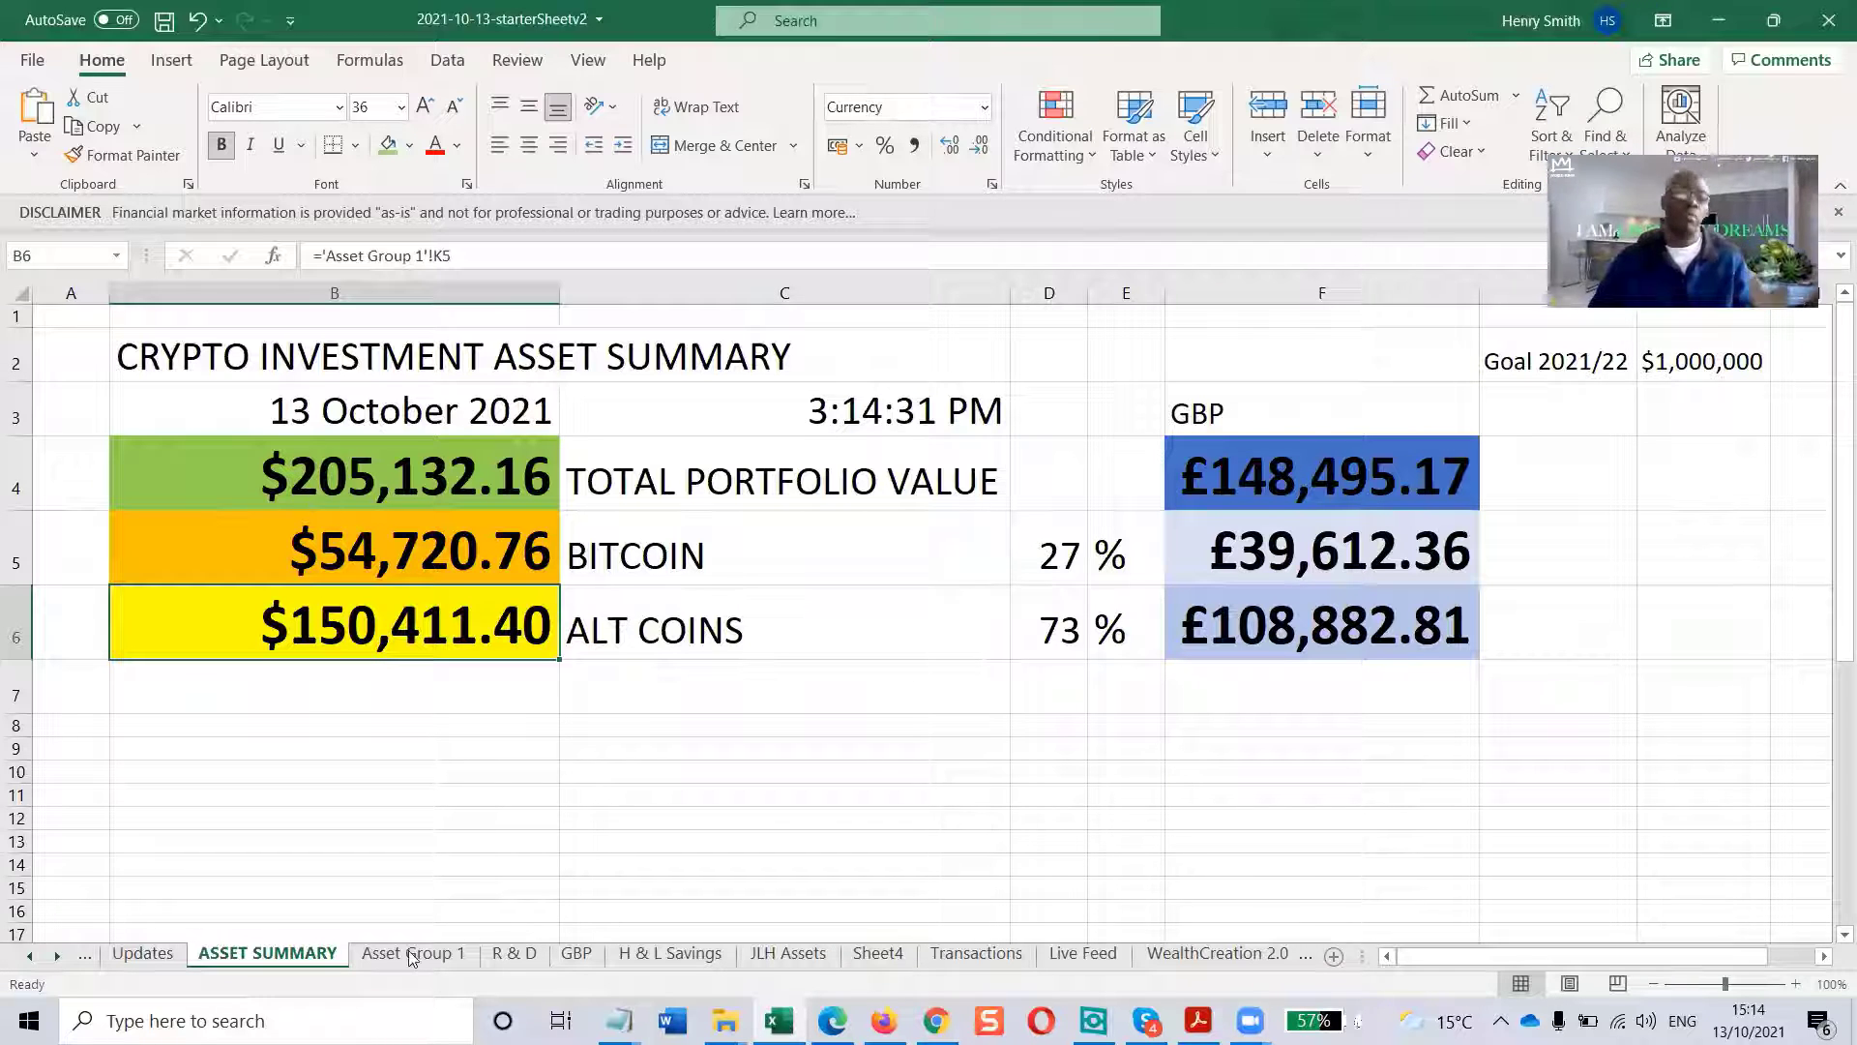
pyautogui.click(162, 960)
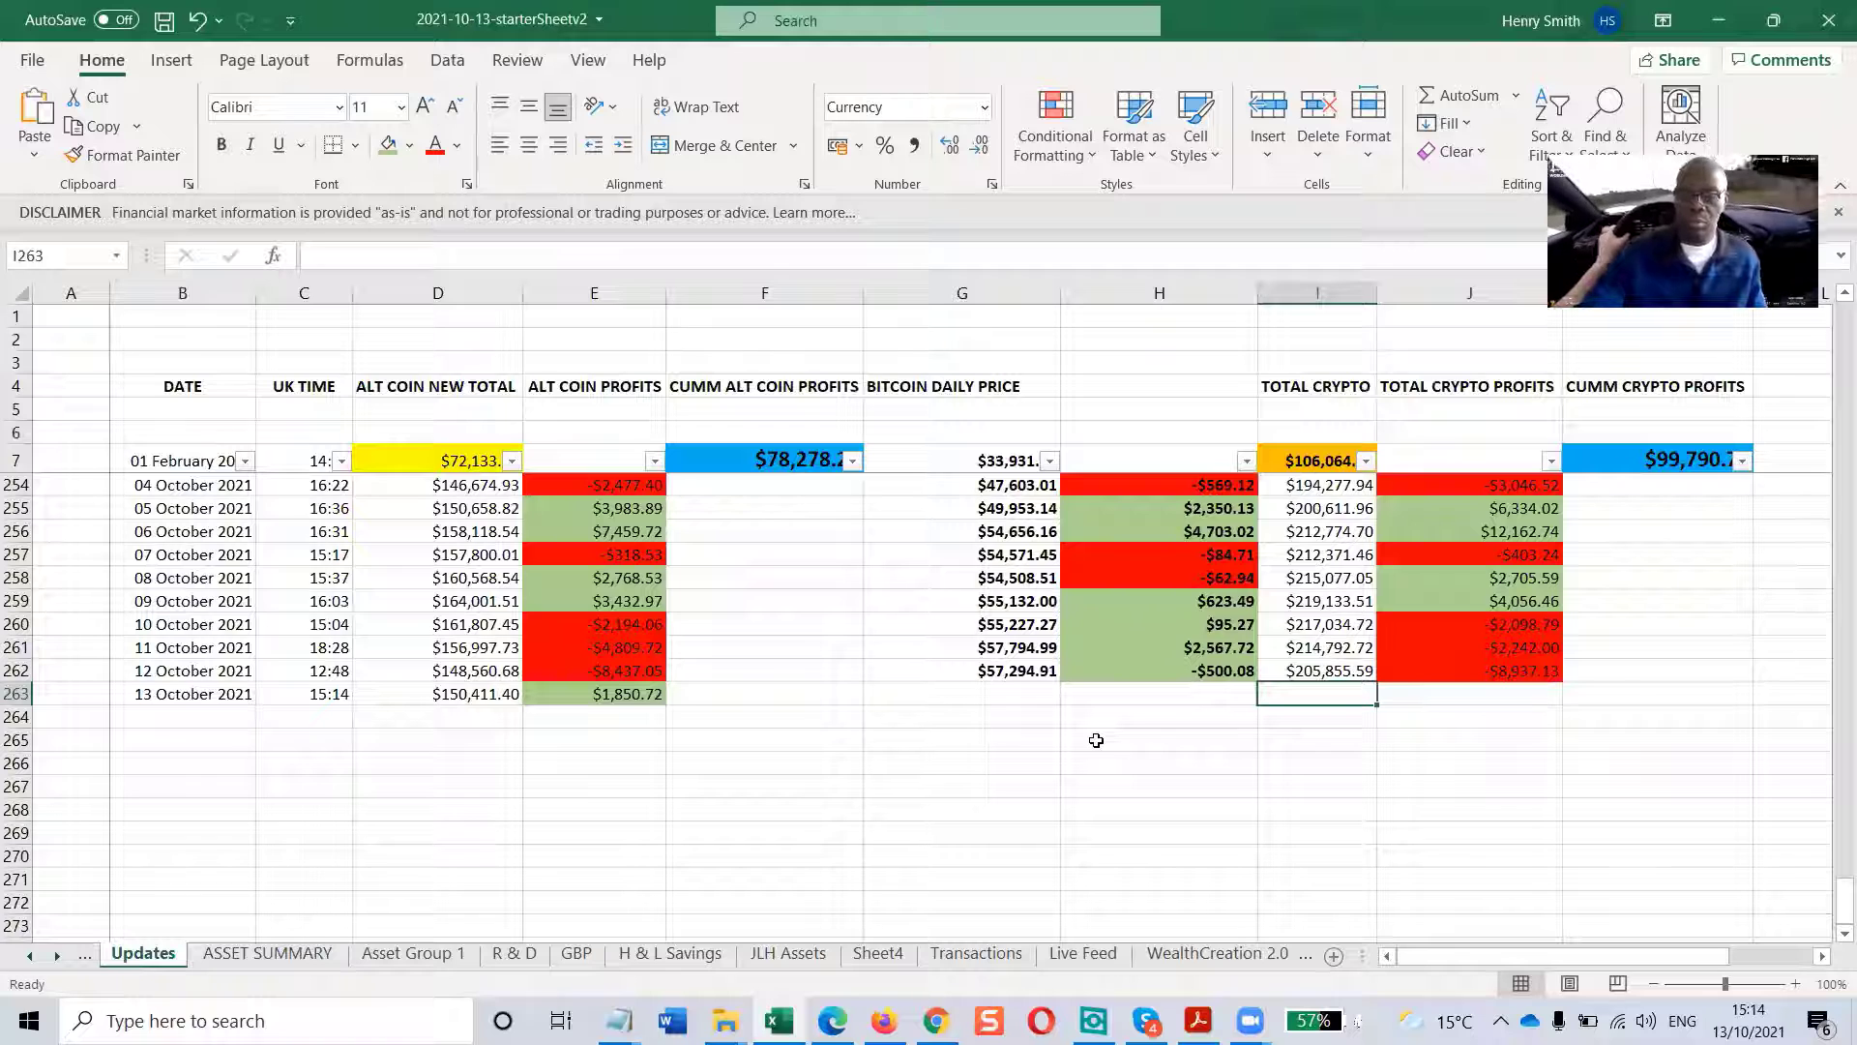
pyautogui.write('205,132.')
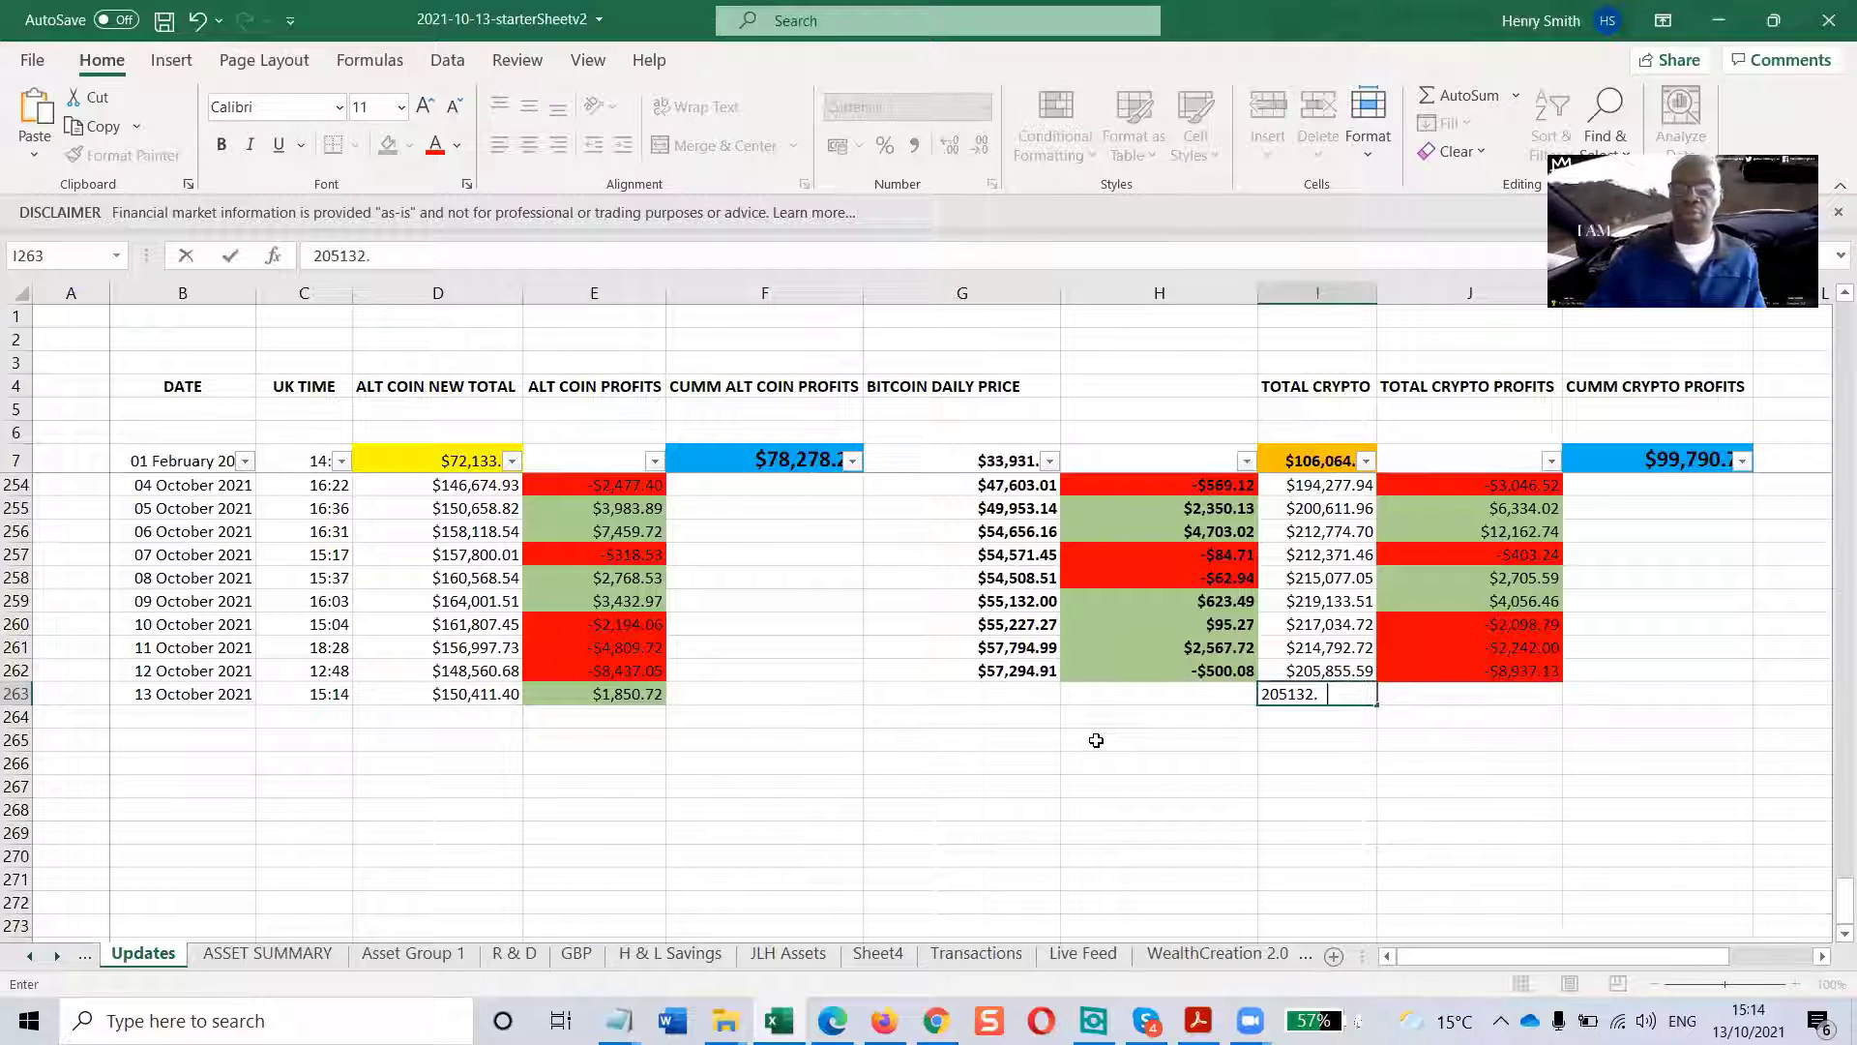
pyautogui.write('16')
pyautogui.press('Return')
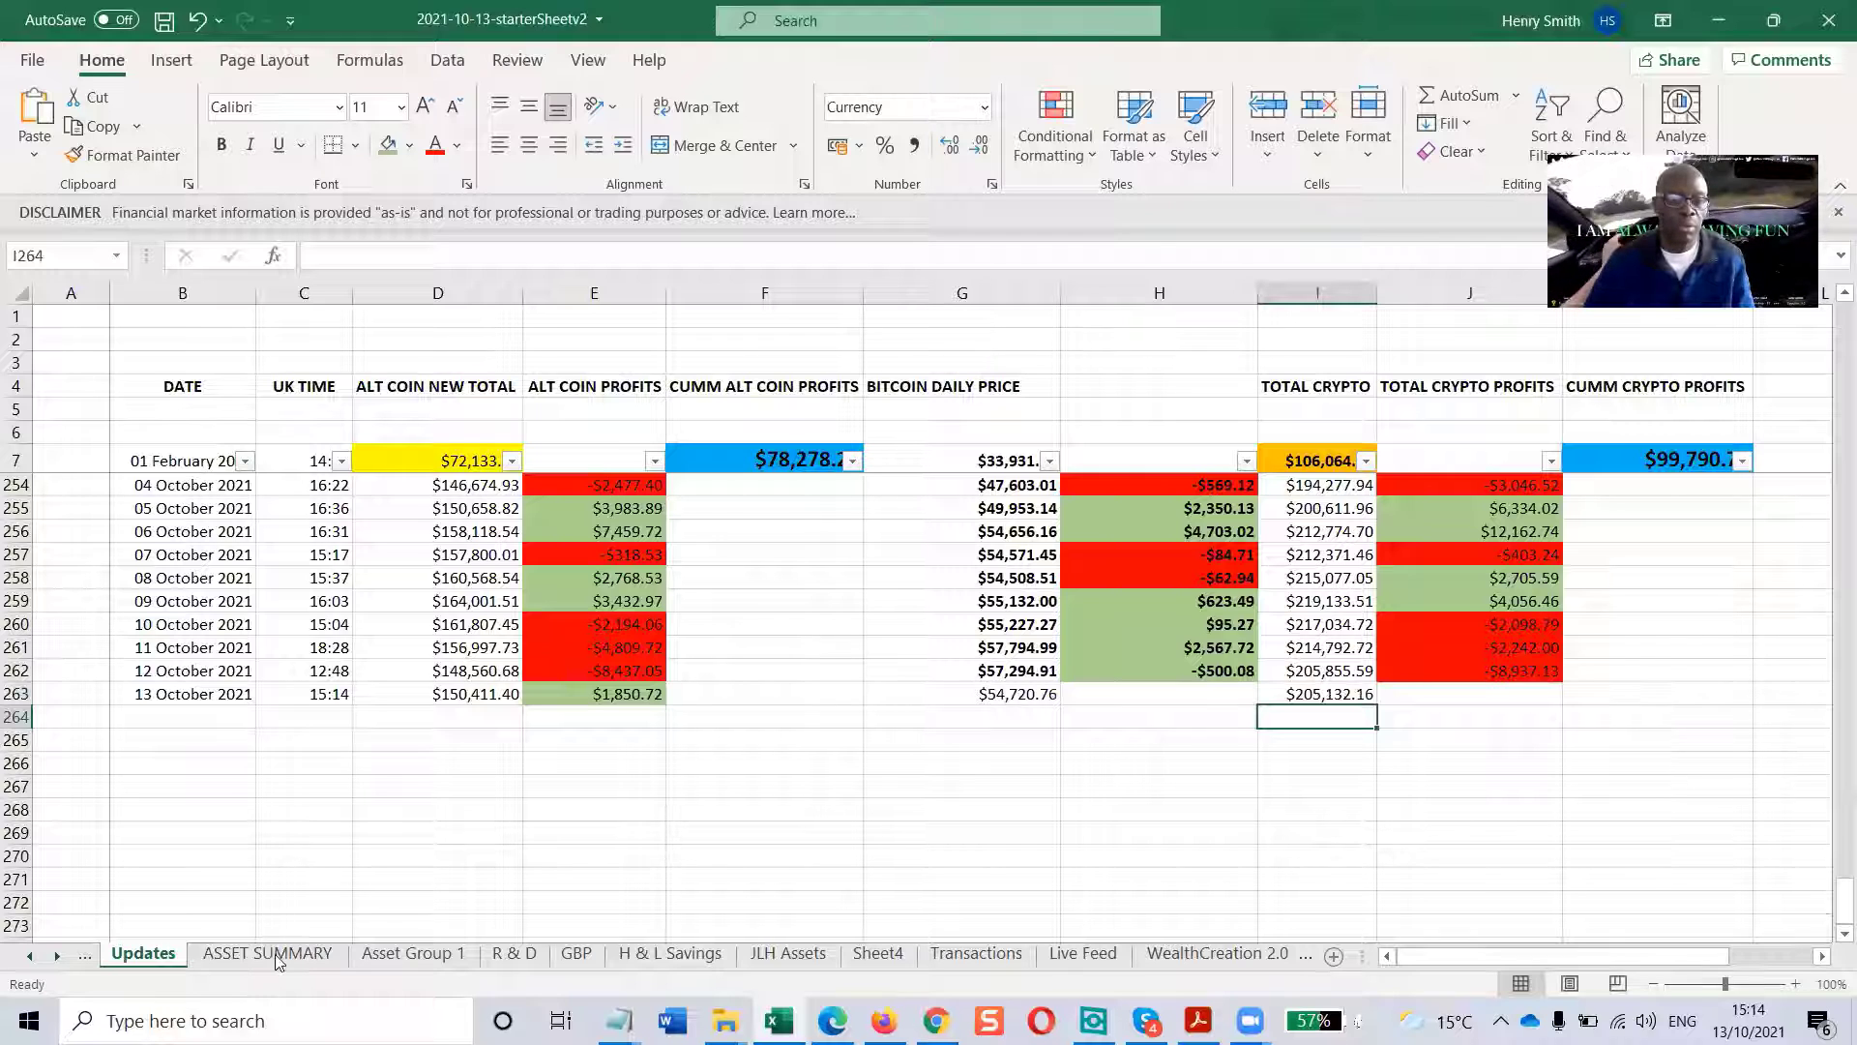
pyautogui.click(198, 953)
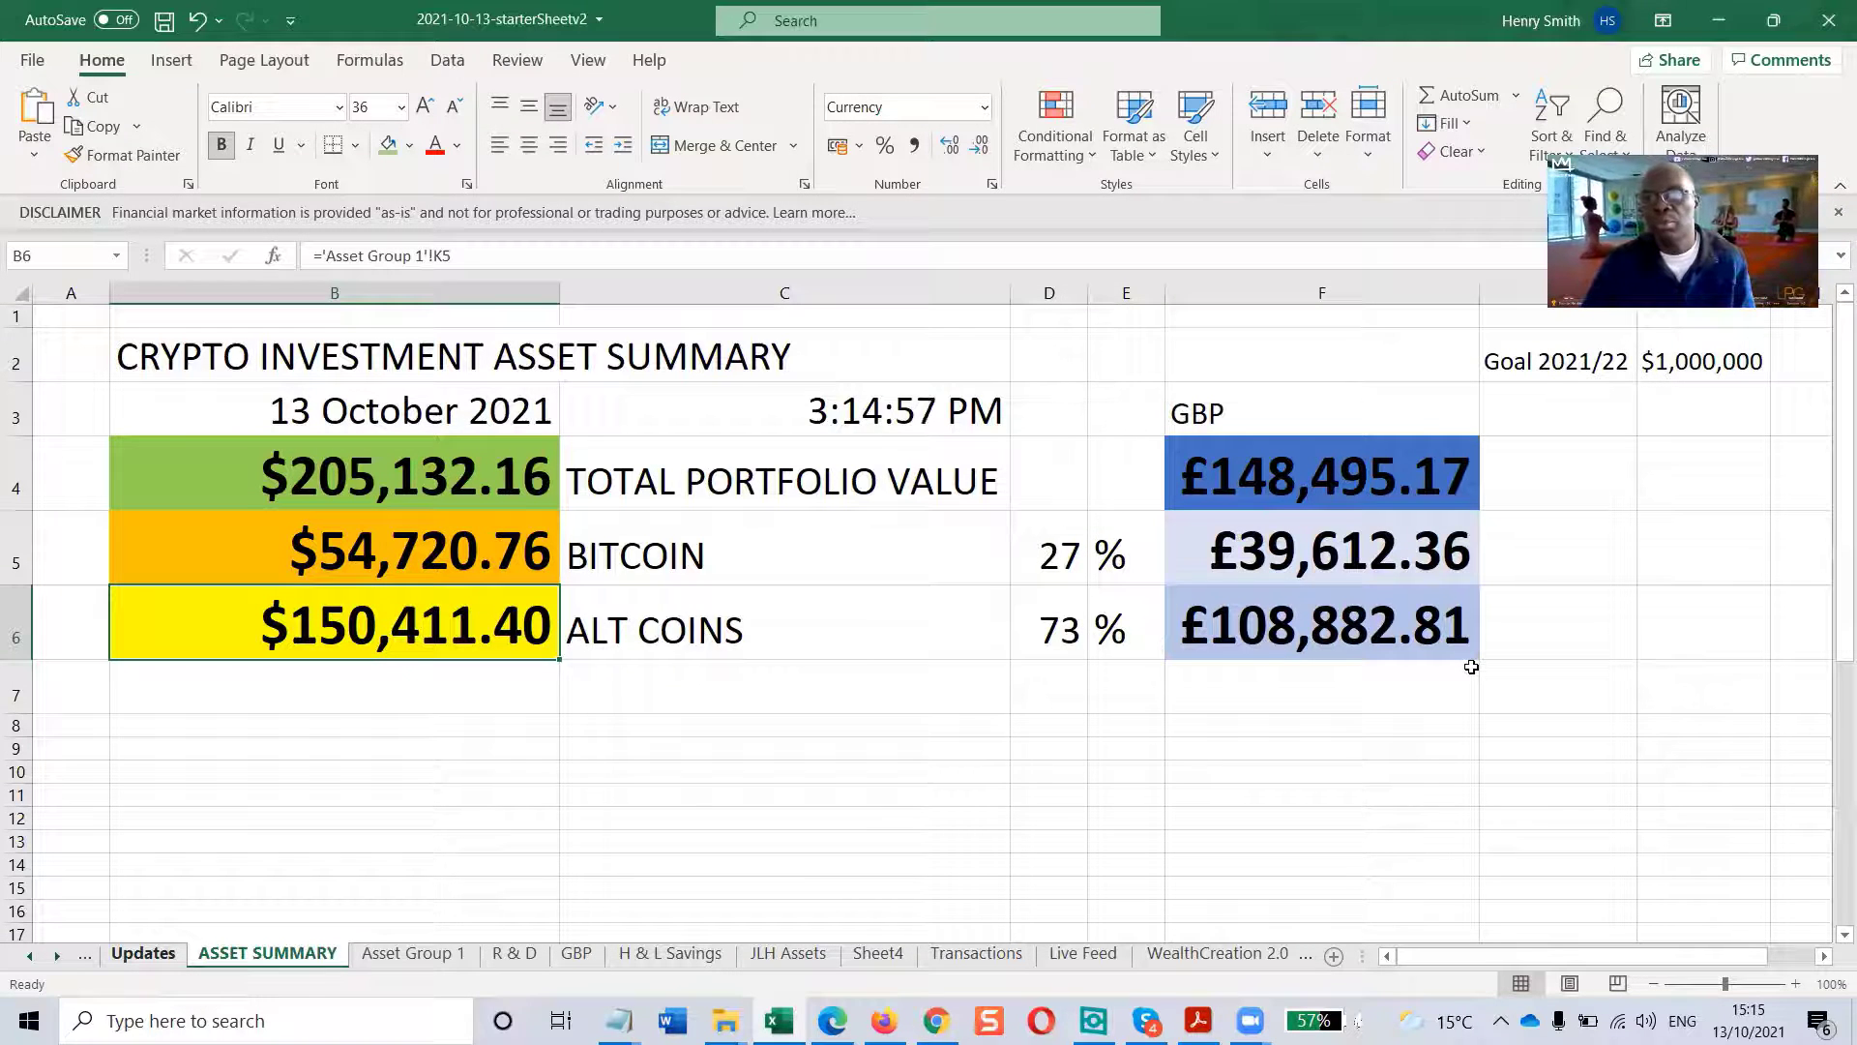
# Return to the Updates sheet and extend the total crypto profits formula from the 12 October row down to the 13 October row.
pyautogui.hotkey('ctrl', 'pageup')
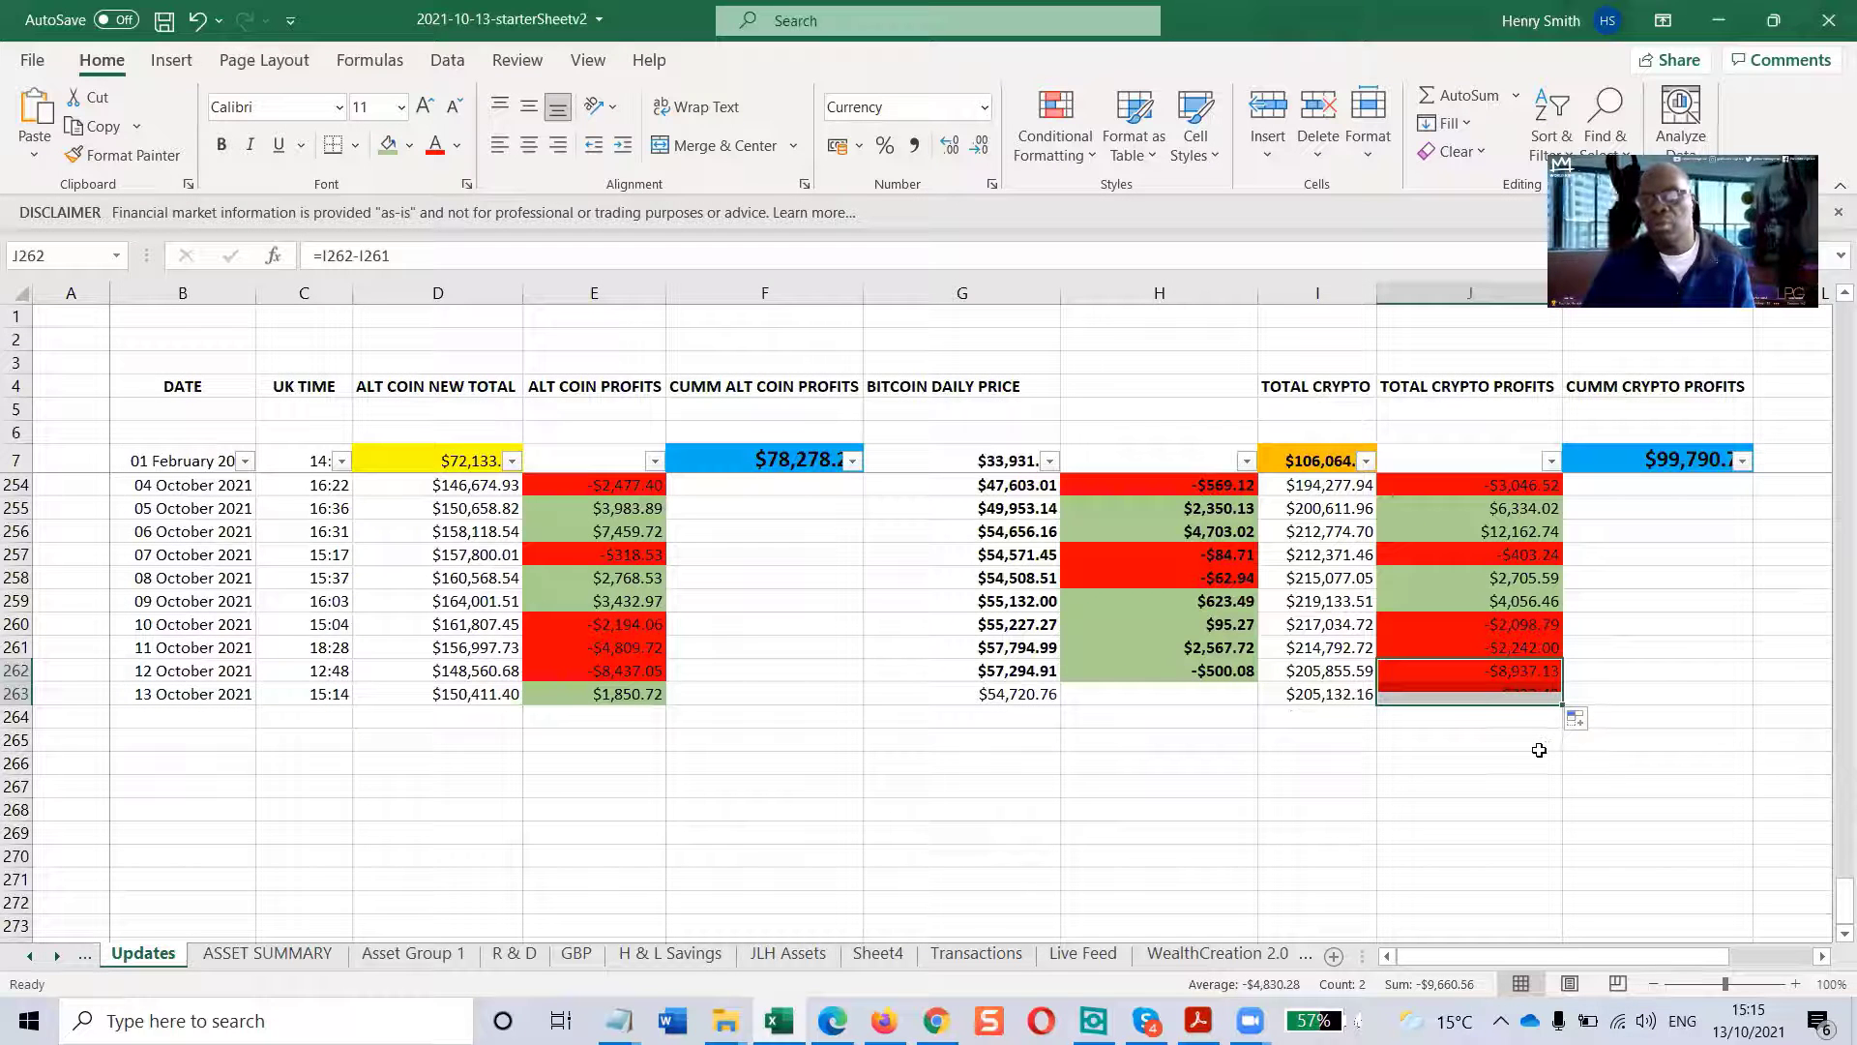
pyautogui.keyDown('shift'); pyautogui.click(1531, 694); pyautogui.keyUp('shift')
pyautogui.click(1531, 693)
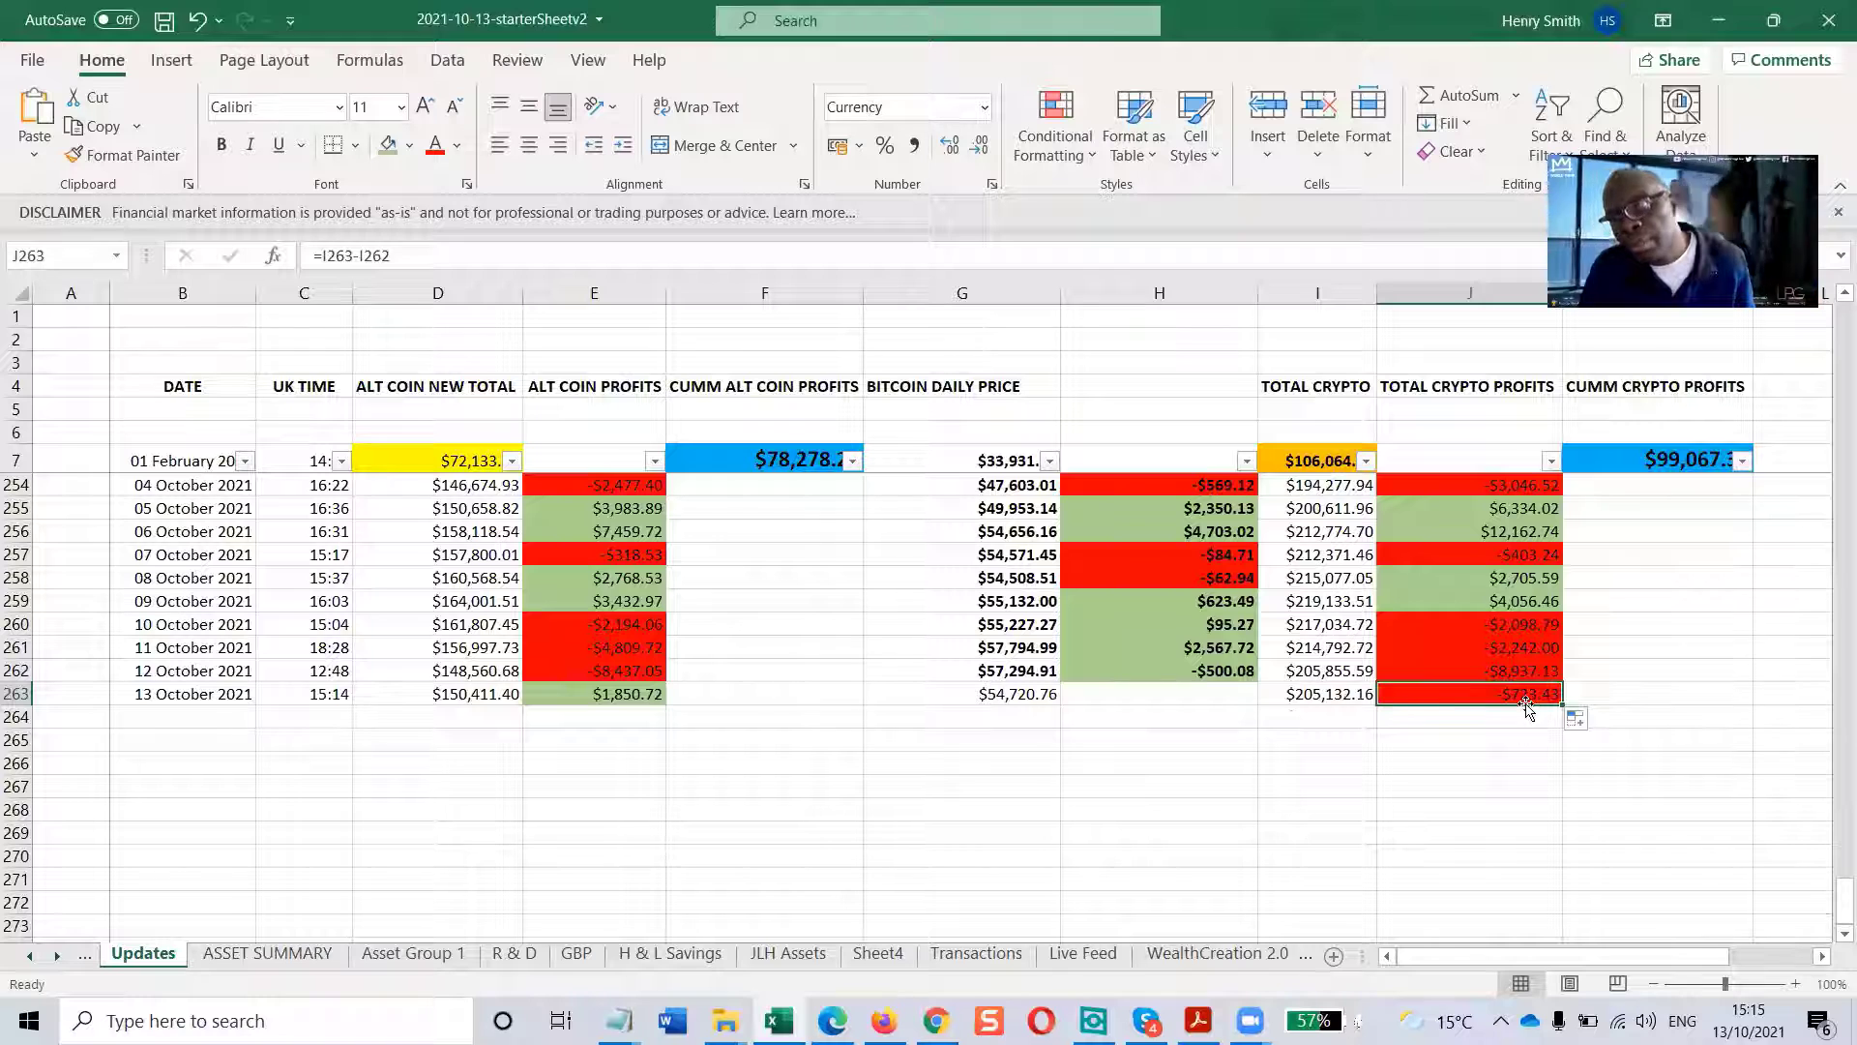
# Extend the bitcoin daily price difference formula in column H from the 12 October row to the 13 October row.
pyautogui.click(1246, 677)
pyautogui.moveTo(1258, 681); pyautogui.dragTo(1204, 703)
pyautogui.click(1205, 696)
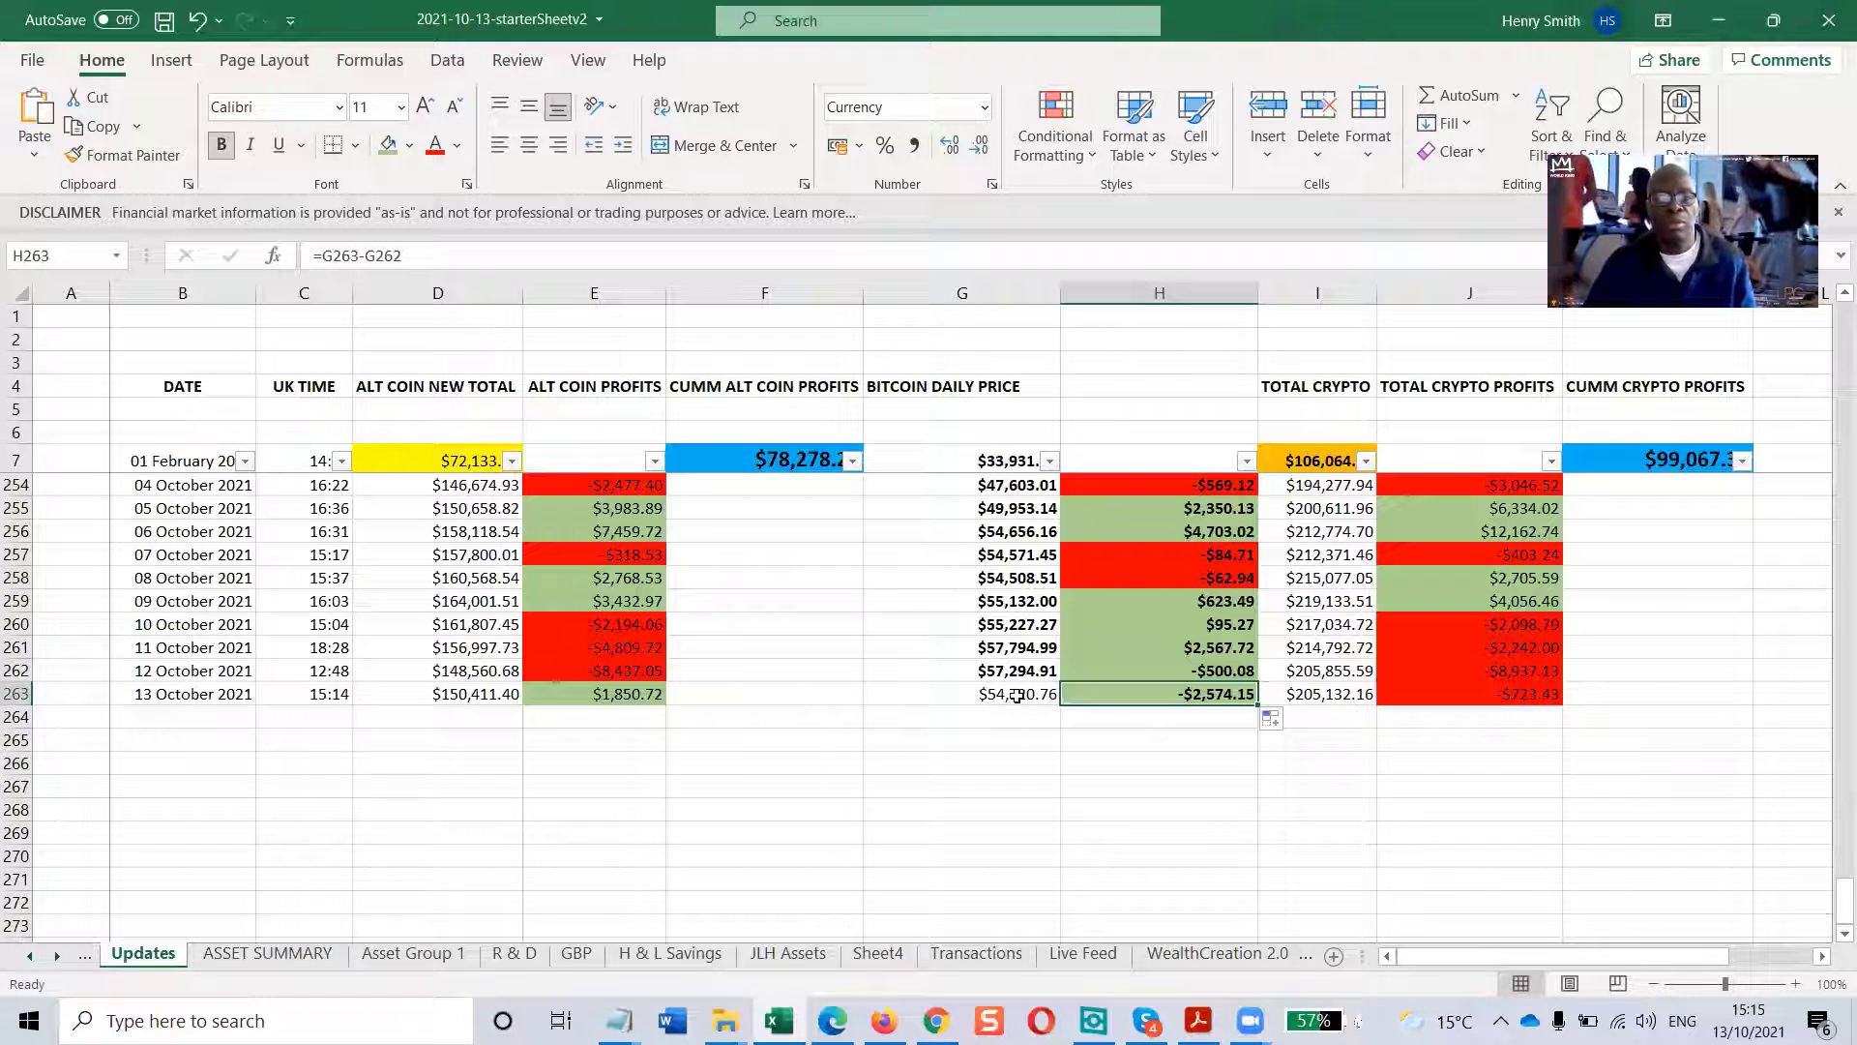
# Make the 13 October bitcoin daily price bold to match the rows above.
pyautogui.press('Left')
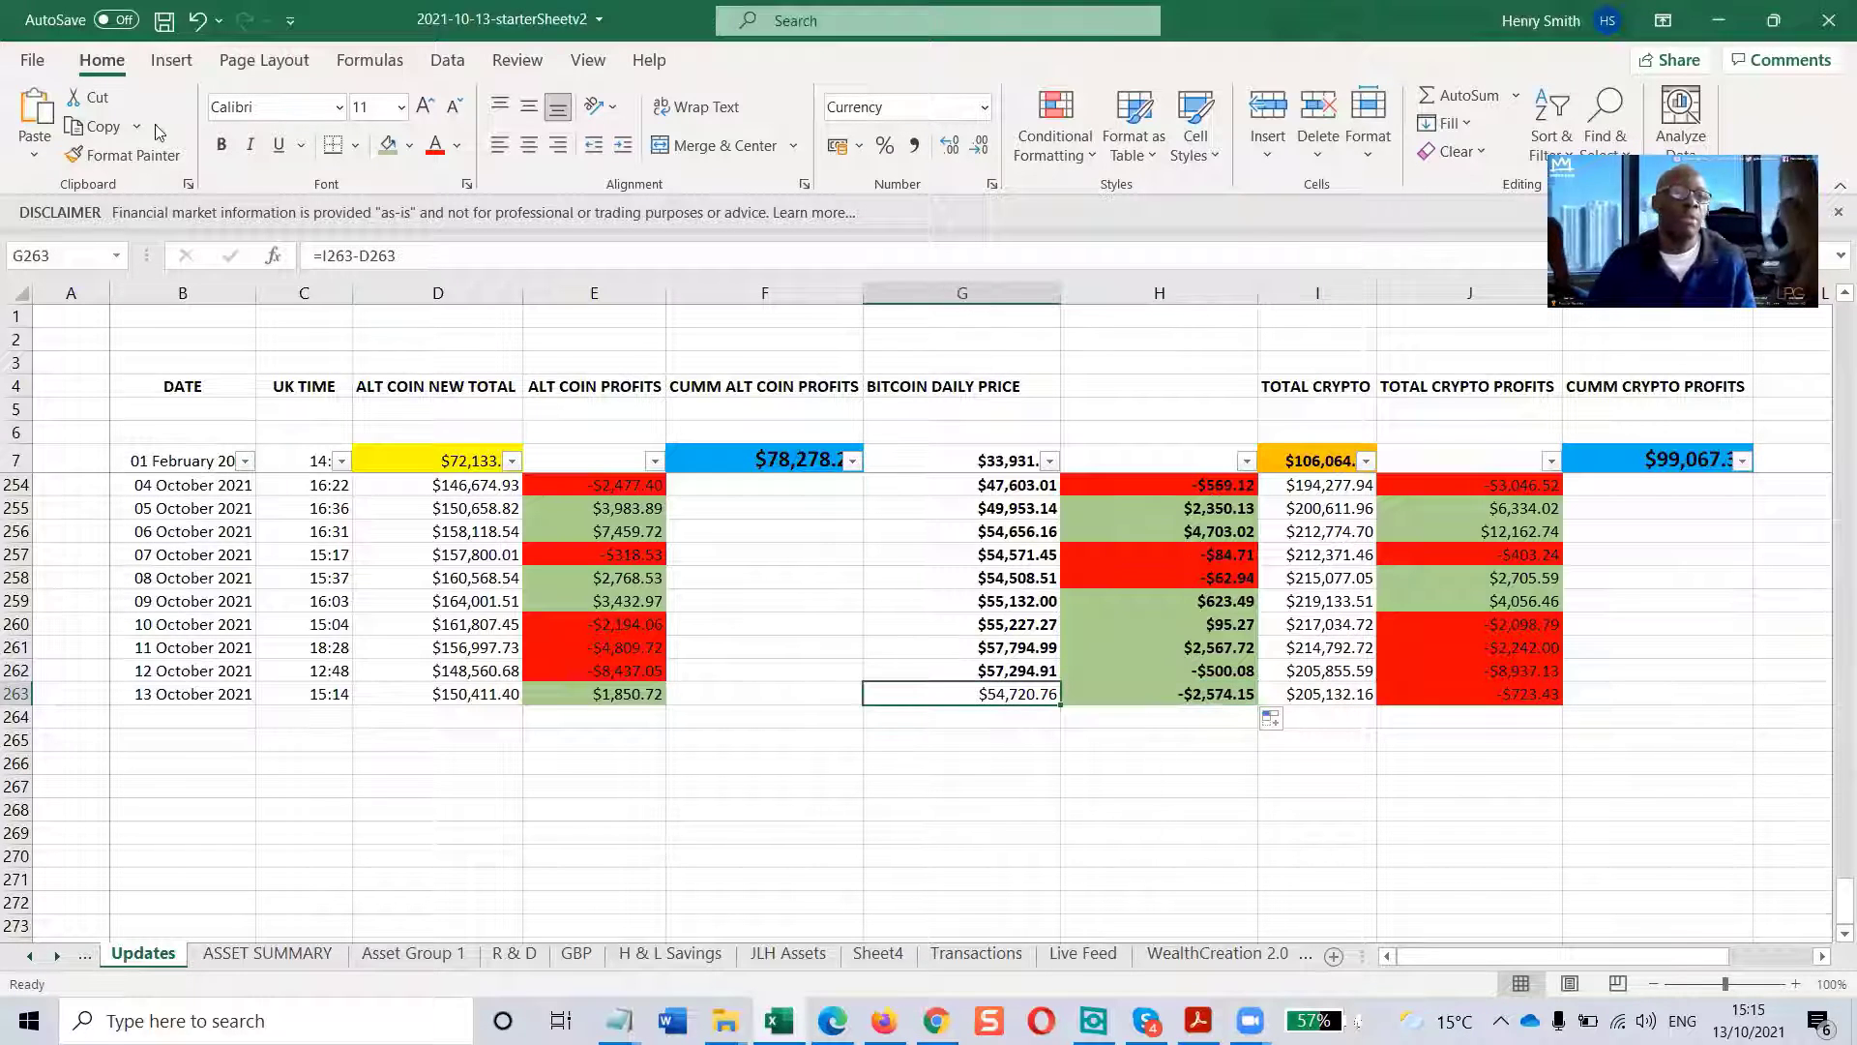
pyautogui.click(216, 145)
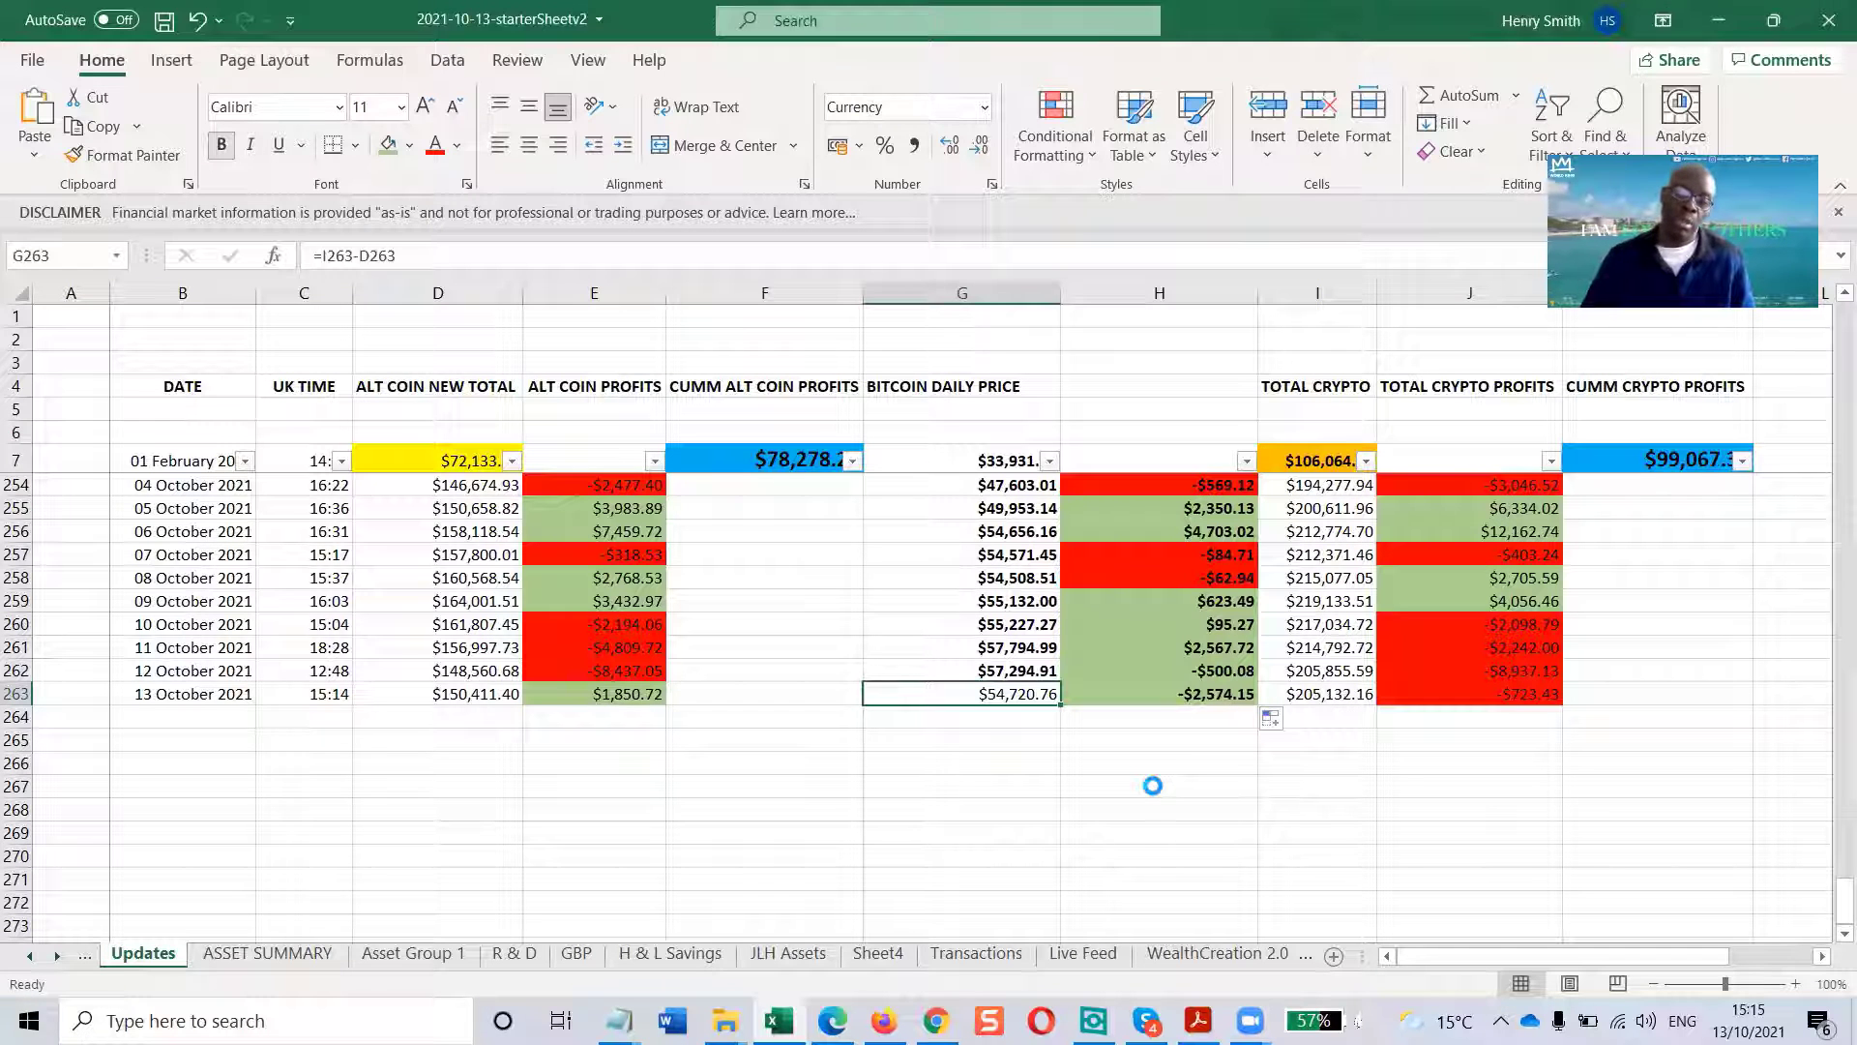
pyautogui.click(1216, 804)
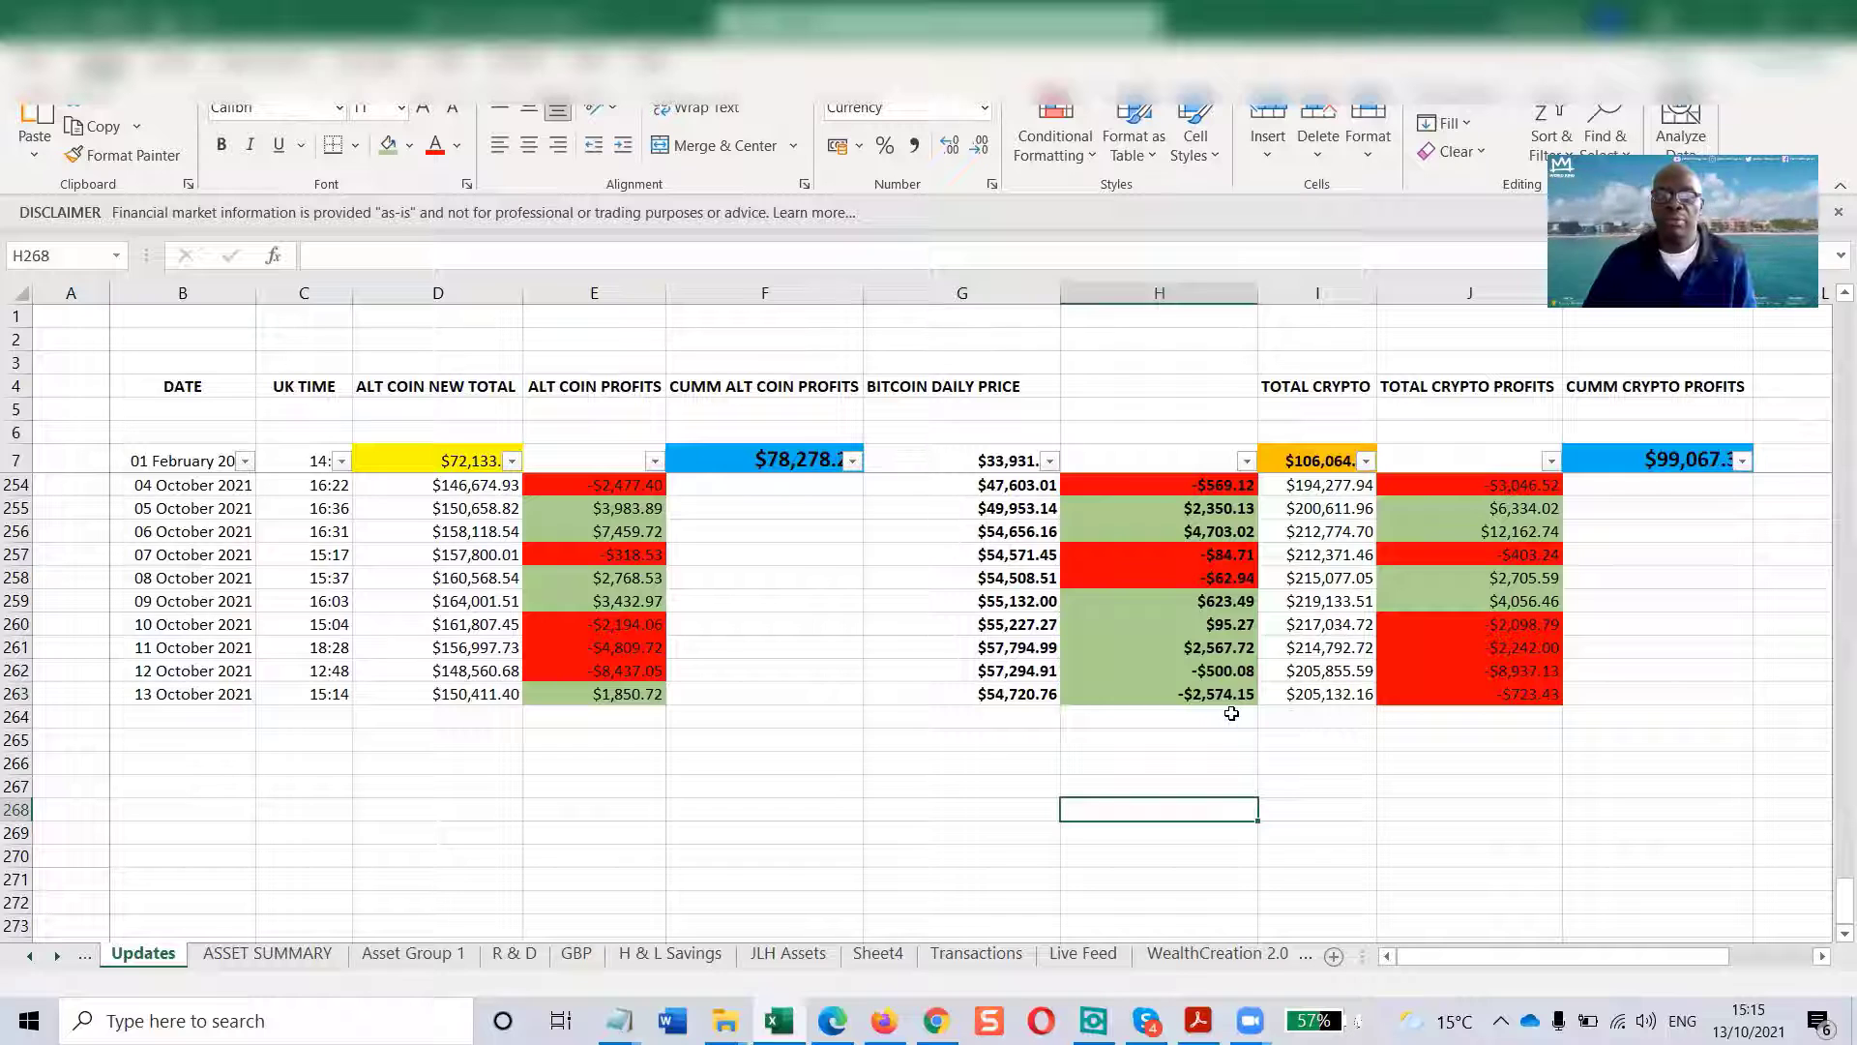
# Review the completed 13 October row on the Updates sheet, focusing on its total crypto profit.
pyautogui.press('Down')
pyautogui.press('Left')
pyautogui.press('Left')
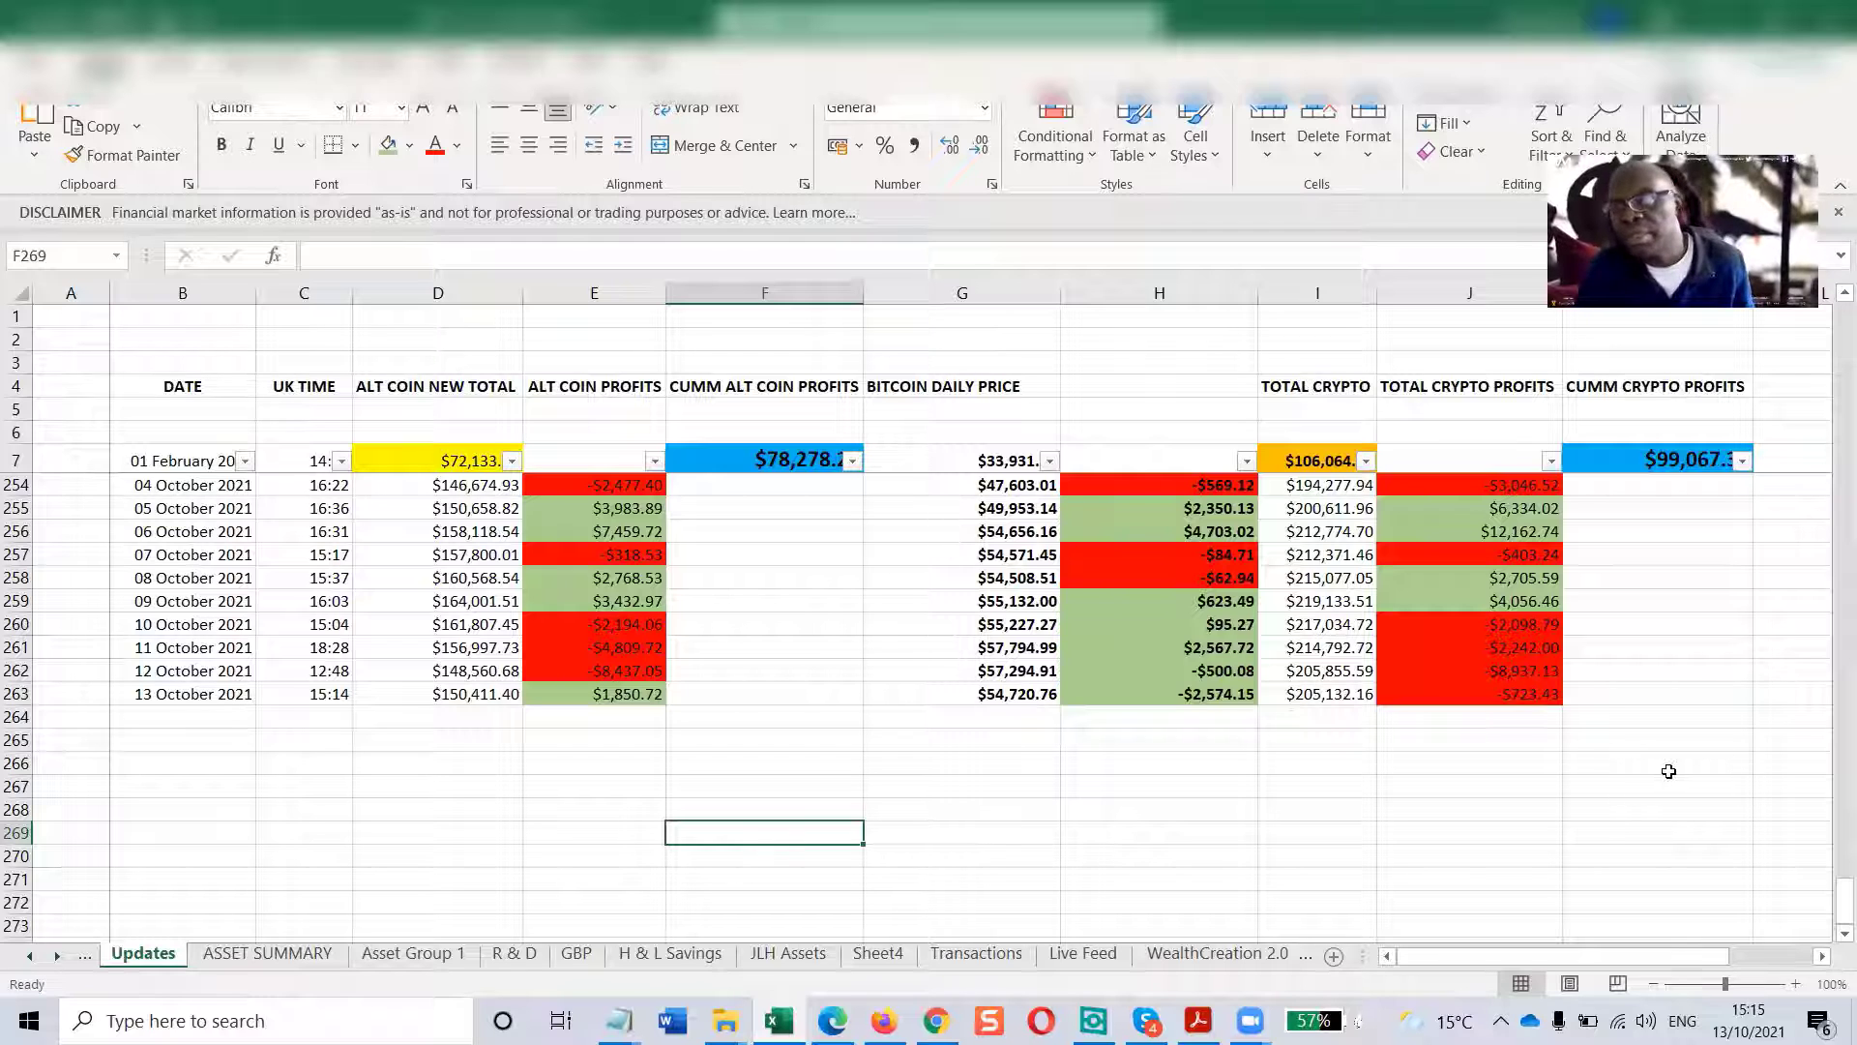
pyautogui.press('Up')
pyautogui.press('Up')
pyautogui.press('Up')
pyautogui.press('Up')
pyautogui.press('Up')
pyautogui.press('Up')
pyautogui.press('Right')
pyautogui.press('Right')
pyautogui.press('Right')
pyautogui.press('Right')
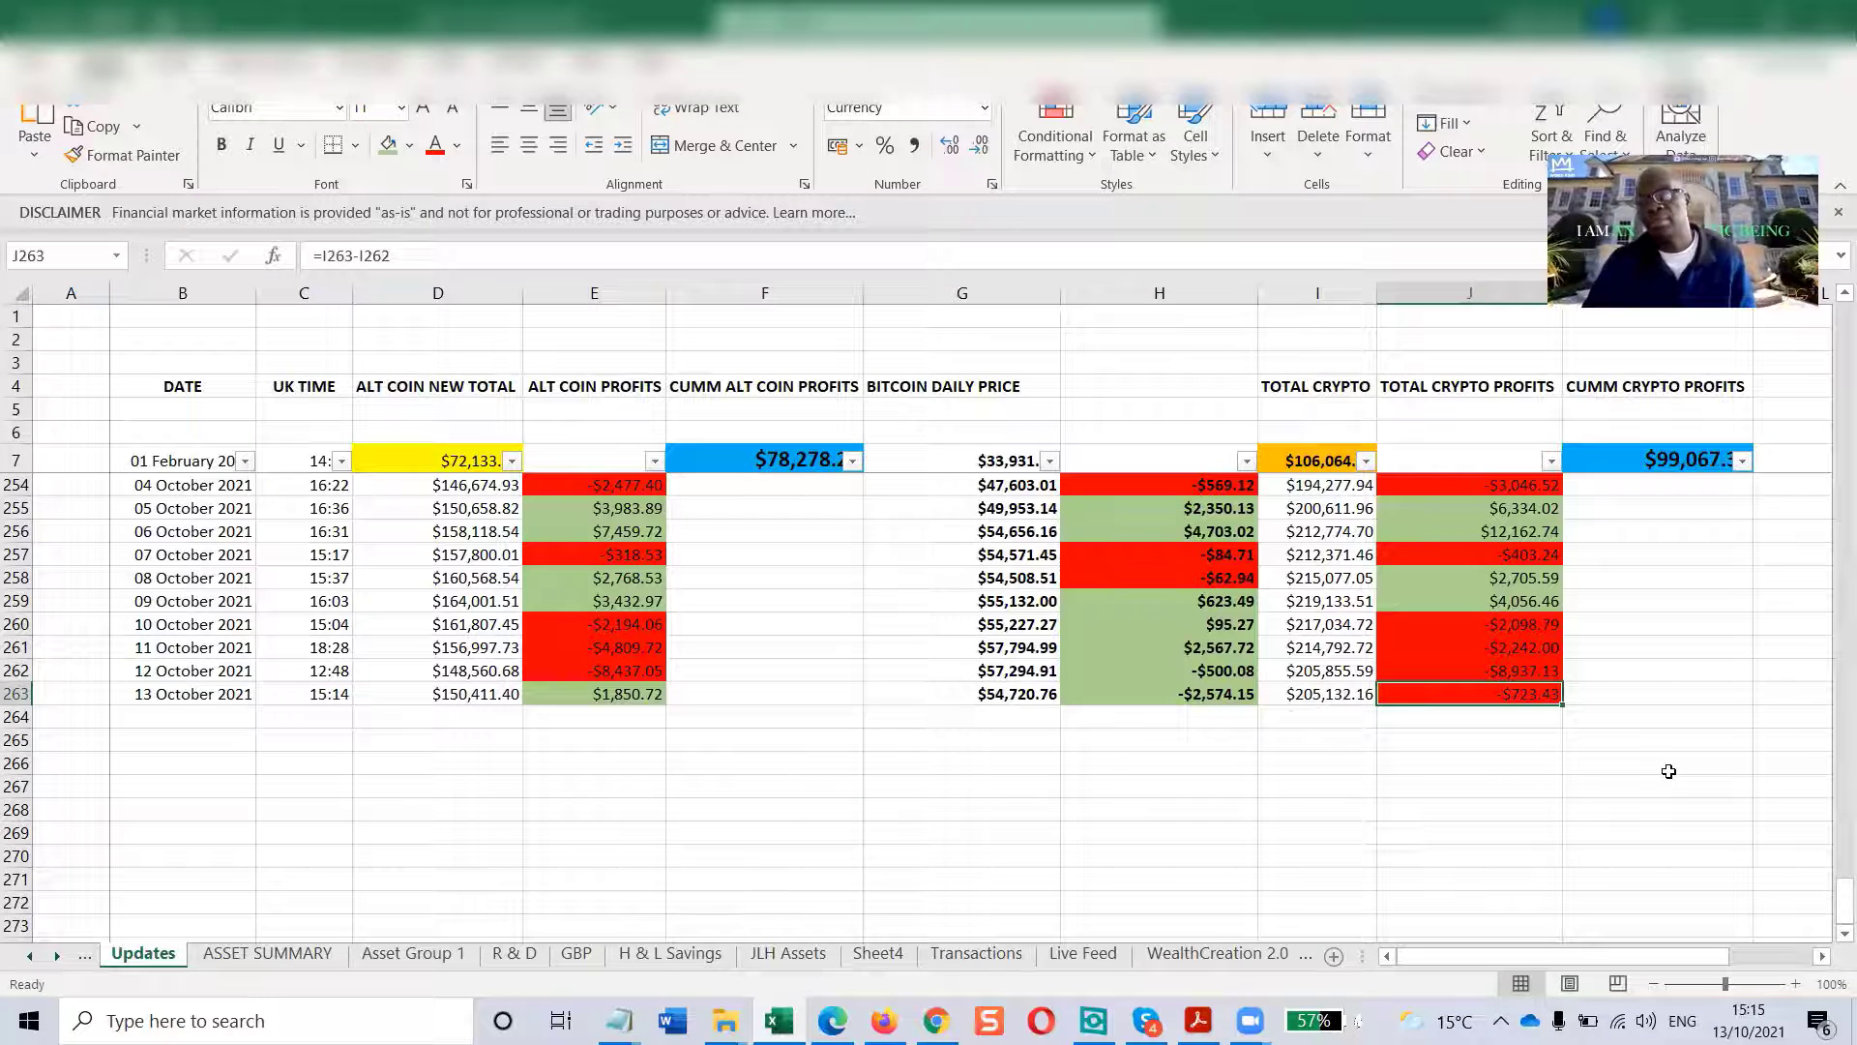
pyautogui.click(257, 785)
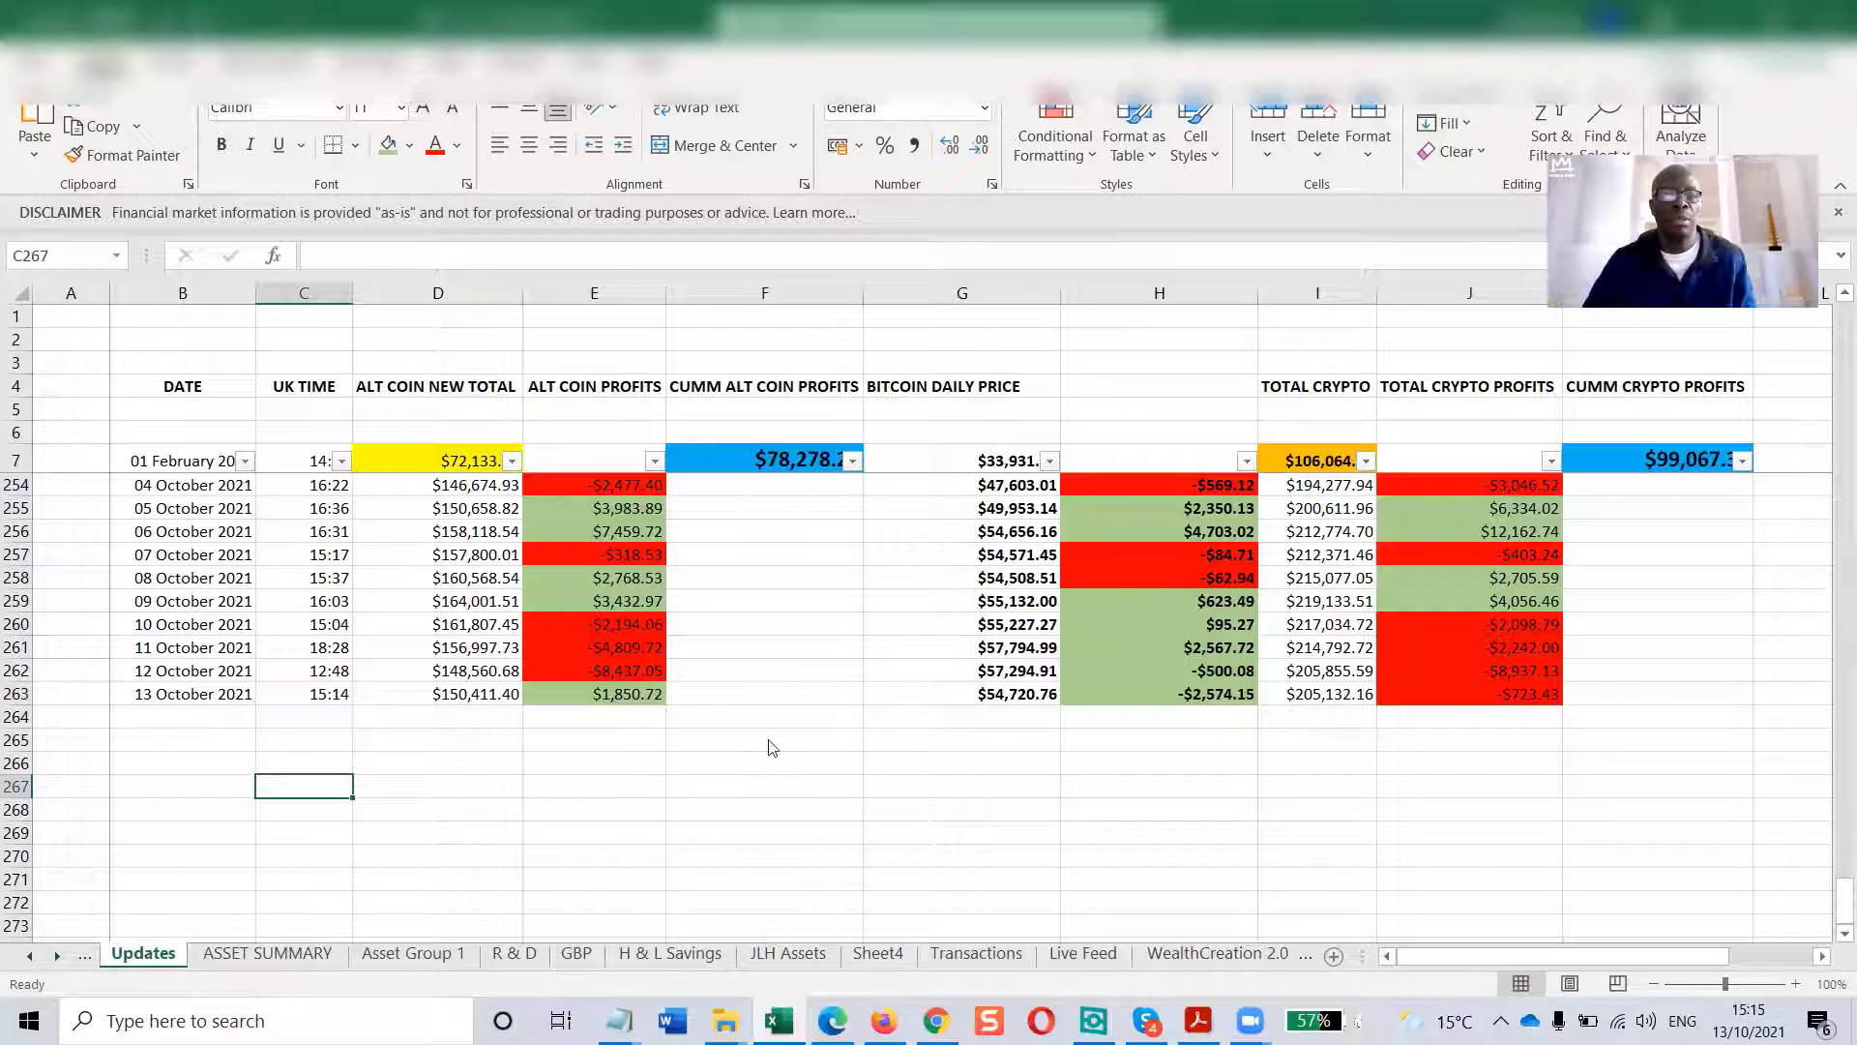
# Switch to the browser to check the cryptocurrency prices by market cap, and examine the rising channel on the daily BTCUSD INDEX chart.
pyautogui.hotkey('alt', 'Tab')
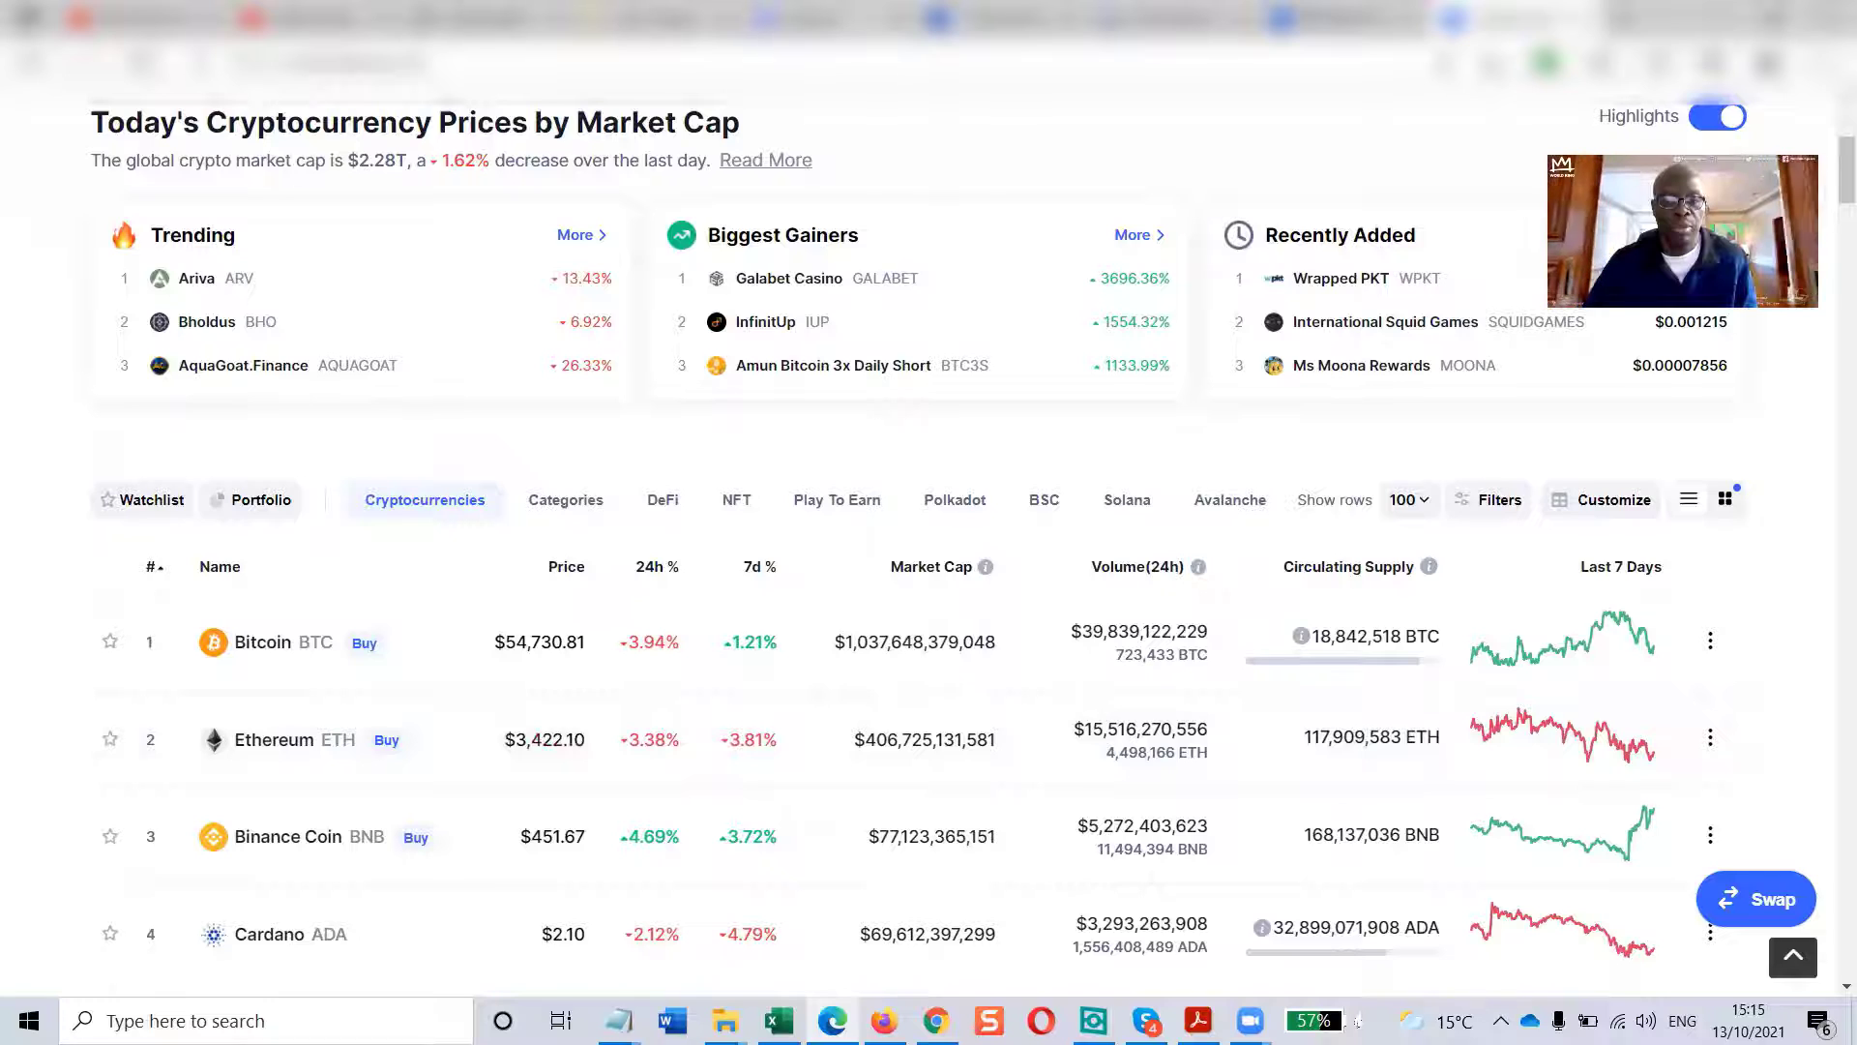
pyautogui.hotkey('alt', 'Tab')
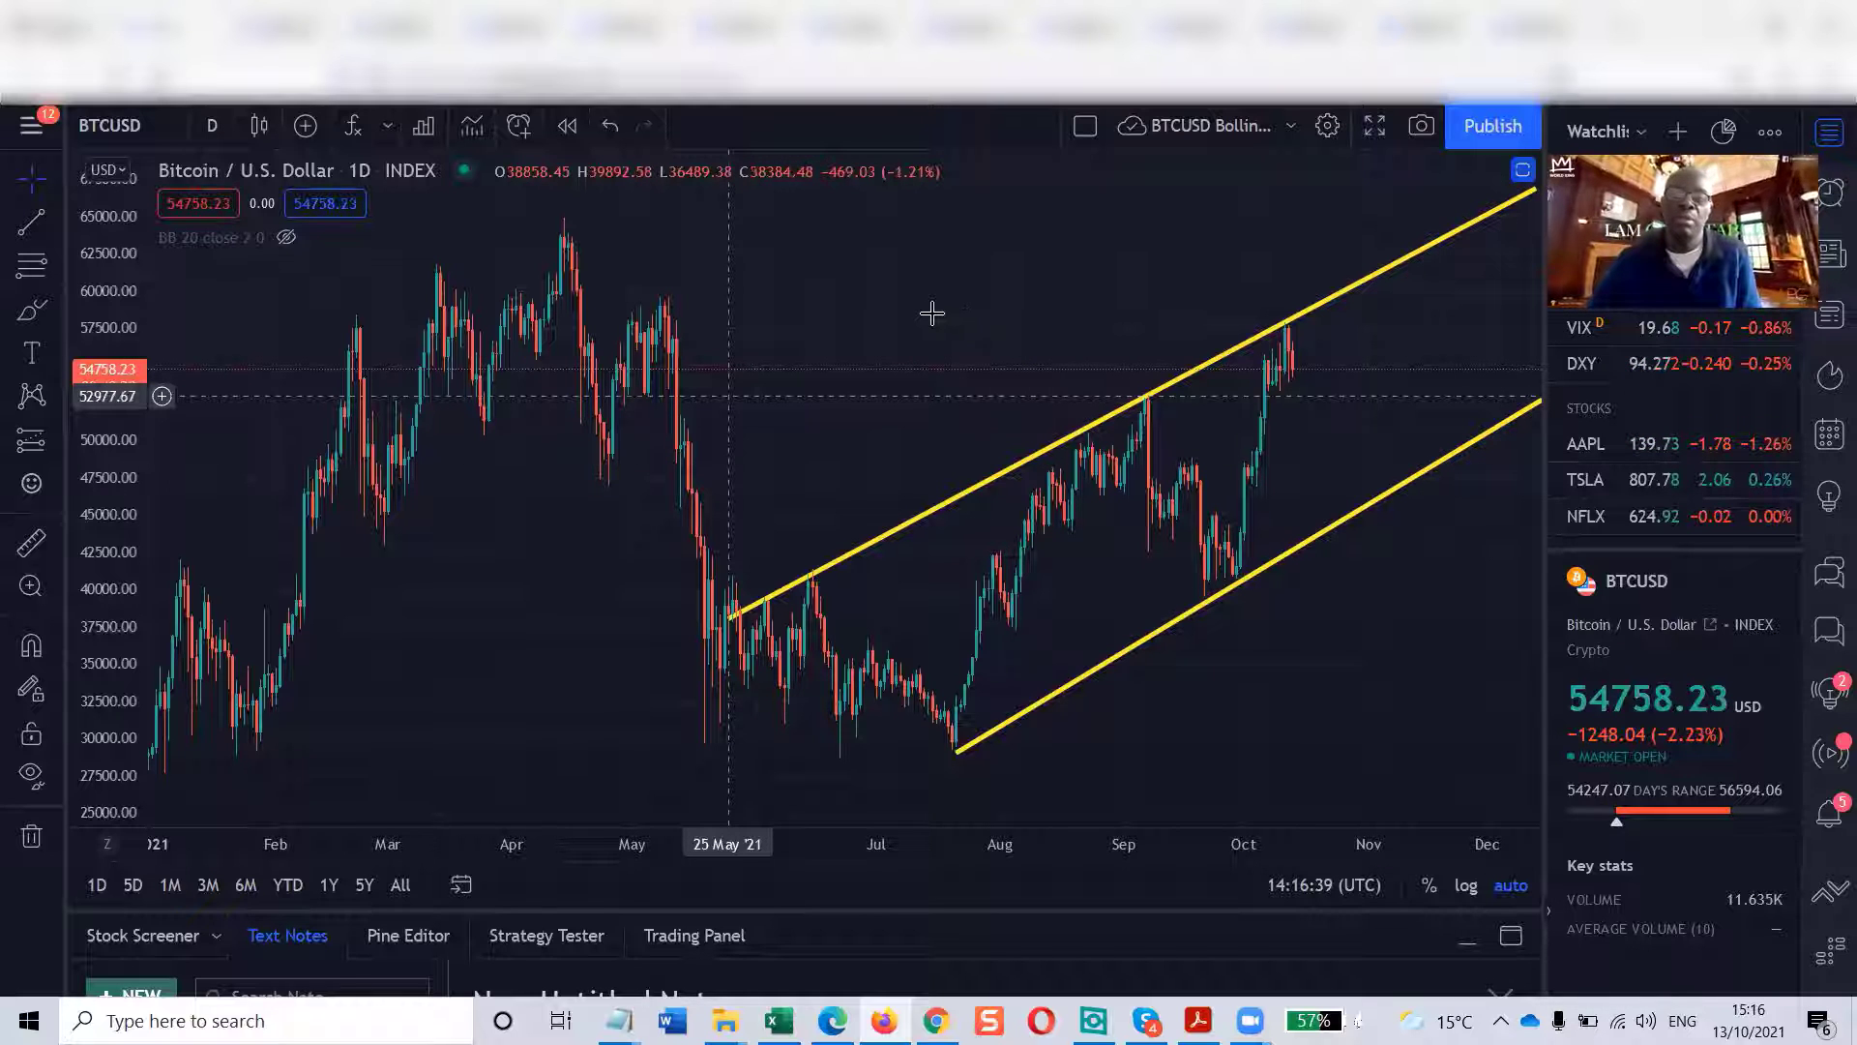
pyautogui.moveTo(932, 312); pyautogui.dragTo(767, 332)
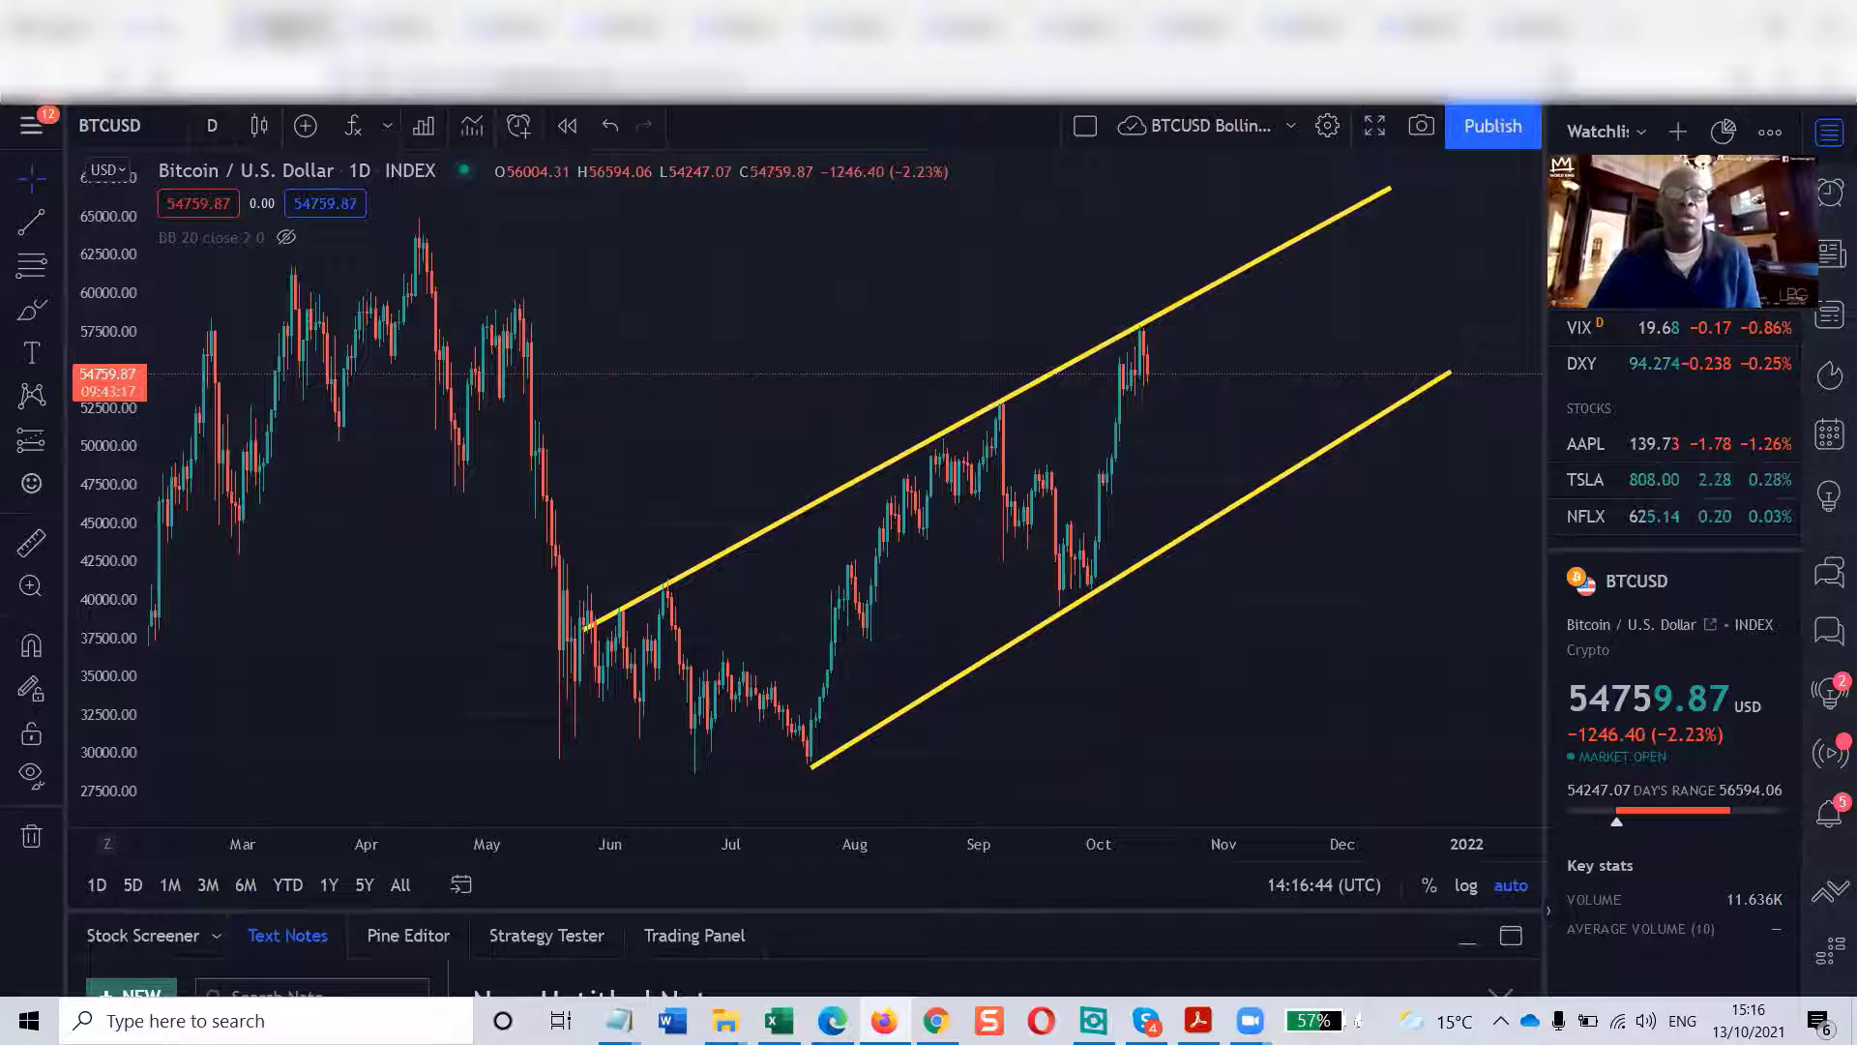
pyautogui.scroll(-3, 1674, 435)
# Examine the moving averages on the daily BTCUSD Bitstamp chart in the golden cross layout.
pyautogui.click(1673, 528)
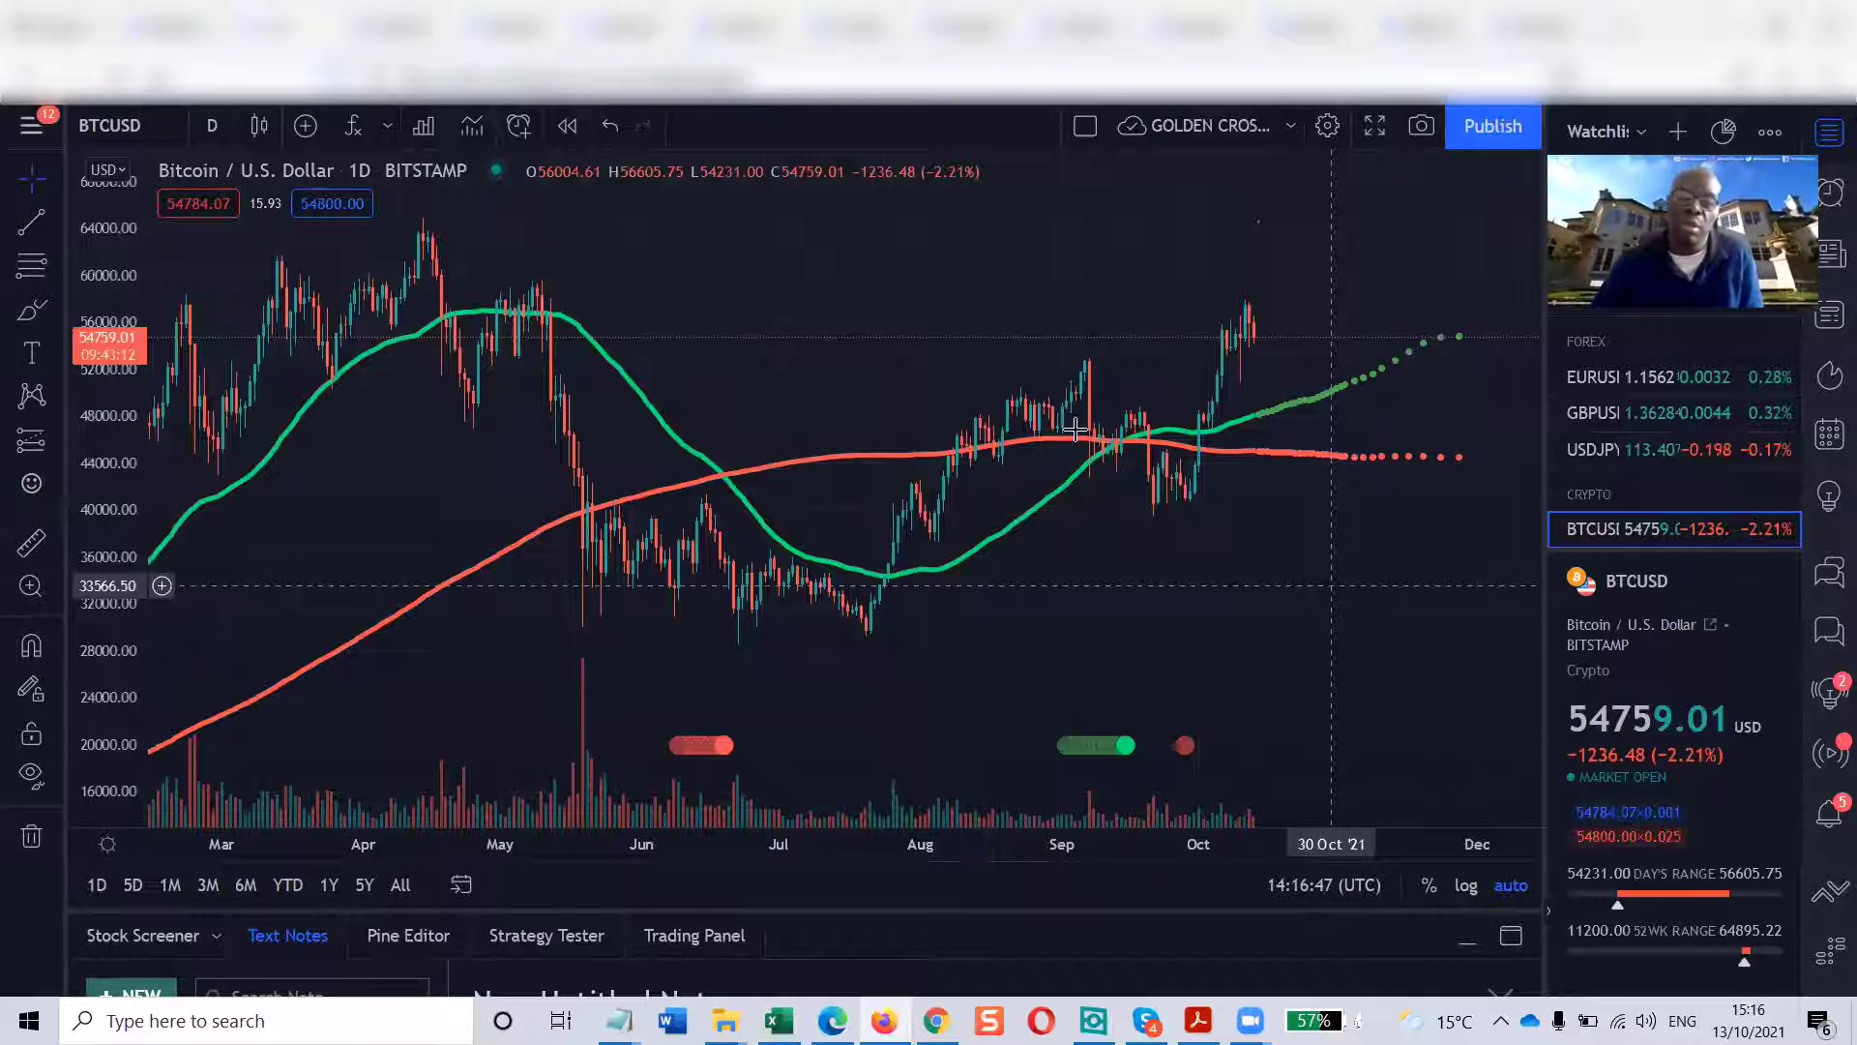
pyautogui.scroll(1, 1076, 429)
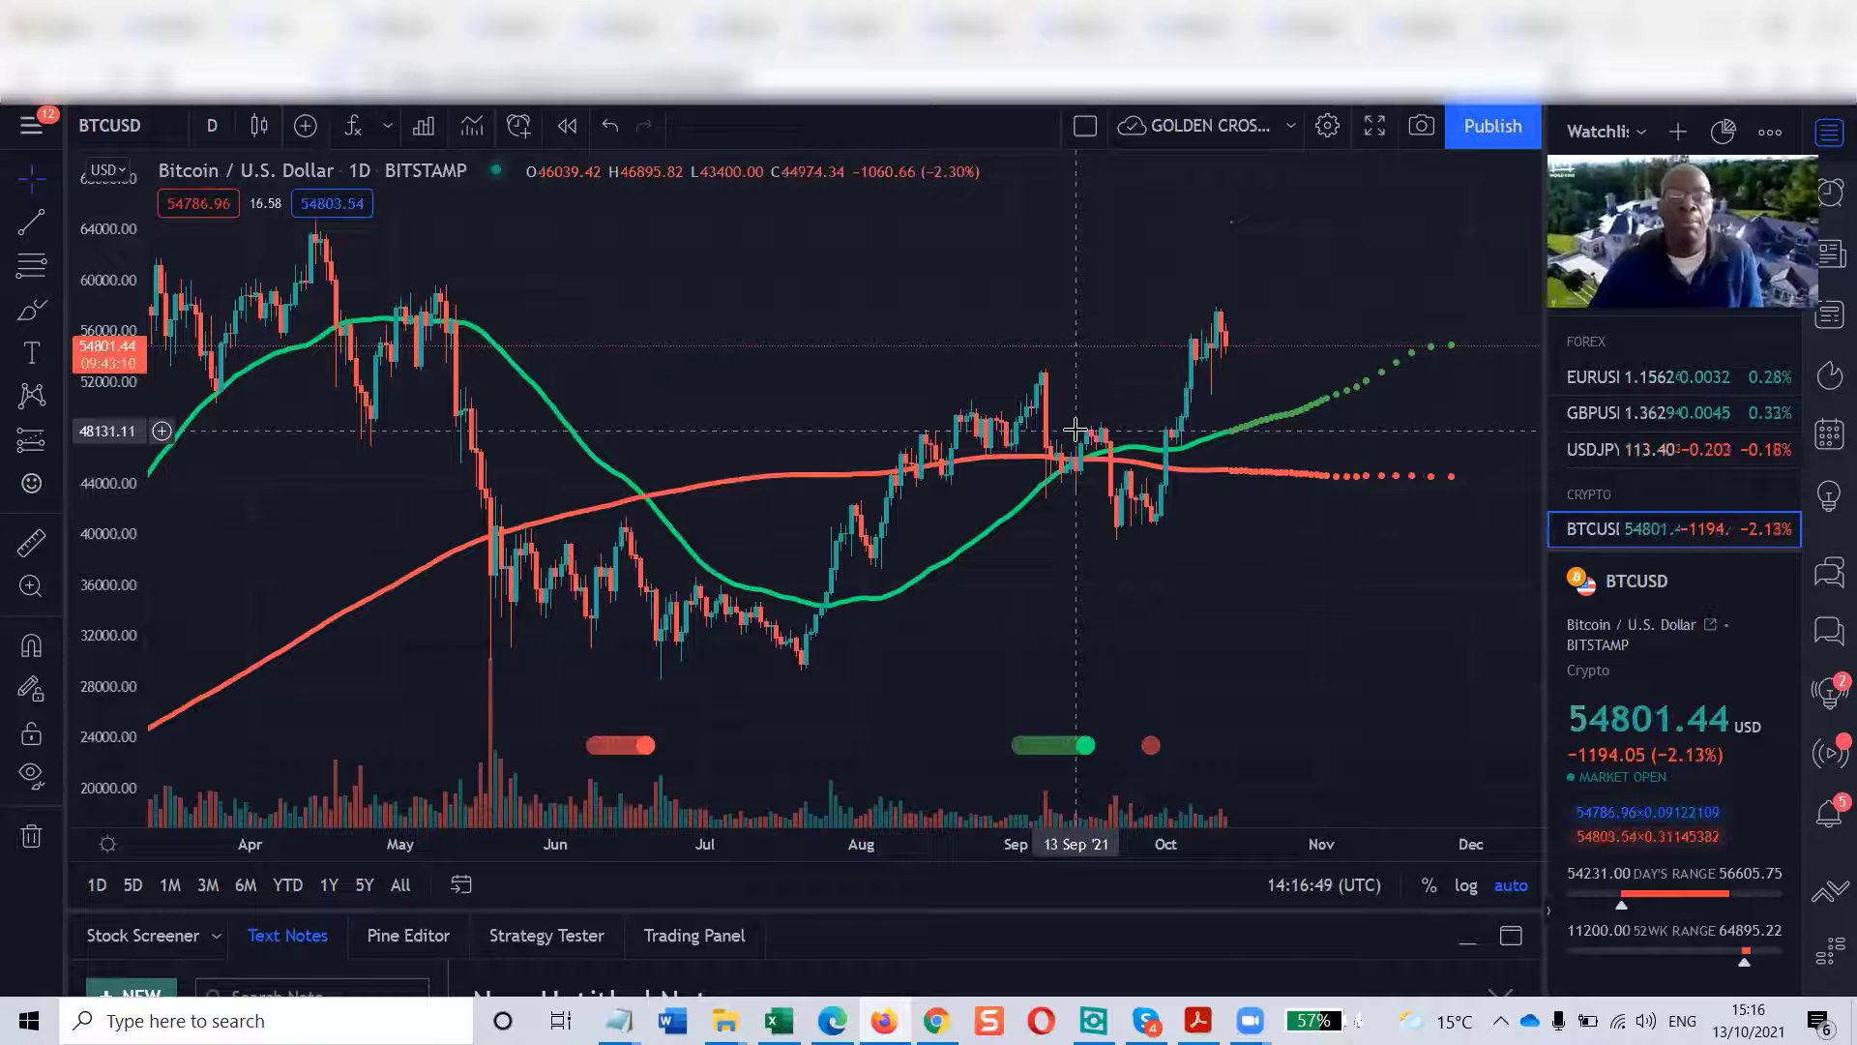